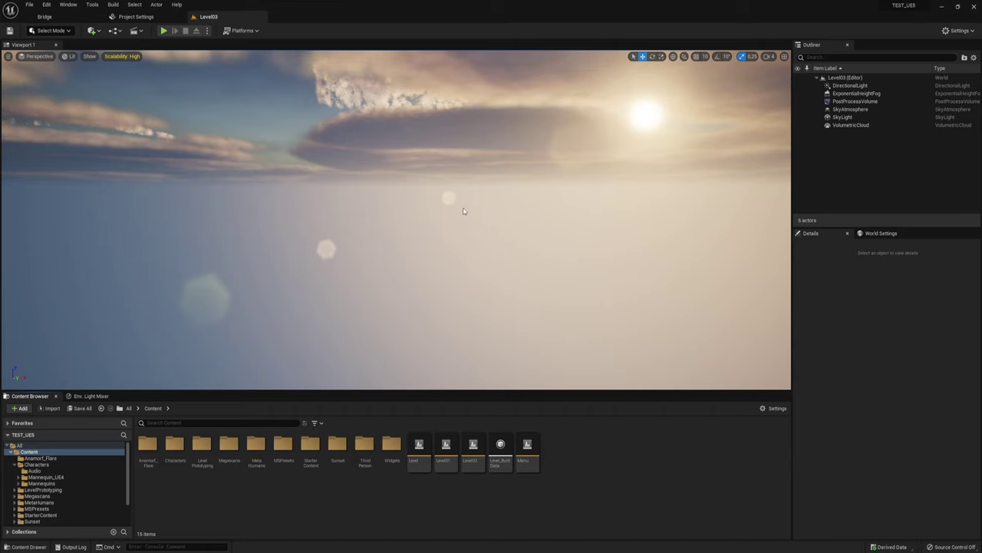
- Look around the empty sky level, then switch to the Tangram Heightmapper browser window
right_click_drag(484, 225, 483, 207)
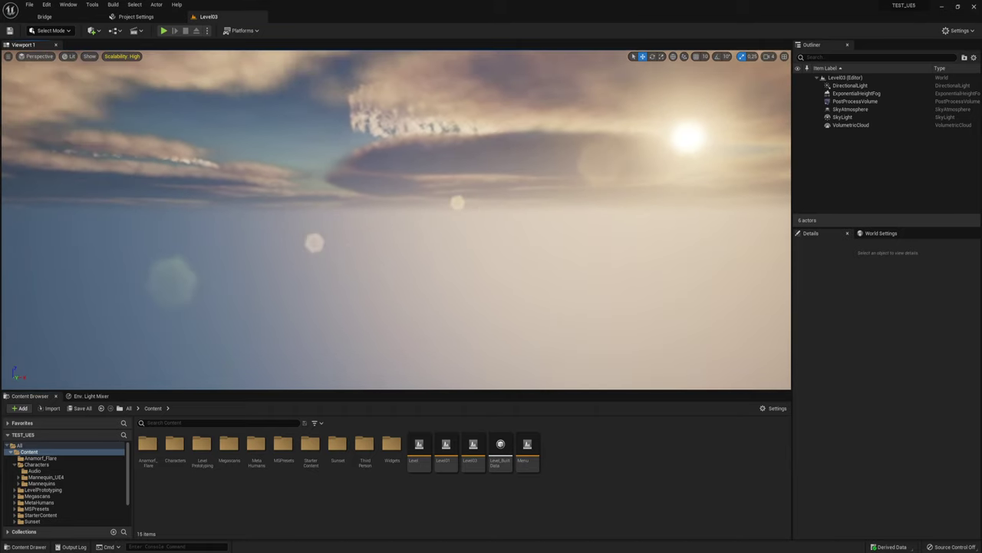
right_click_drag(507, 240, 511, 236)
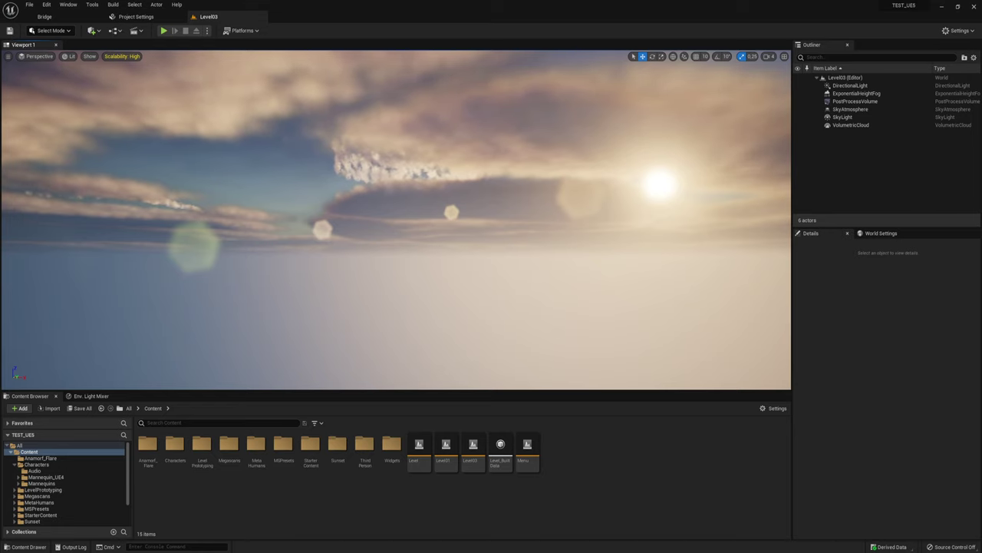
key("alt+Tab")
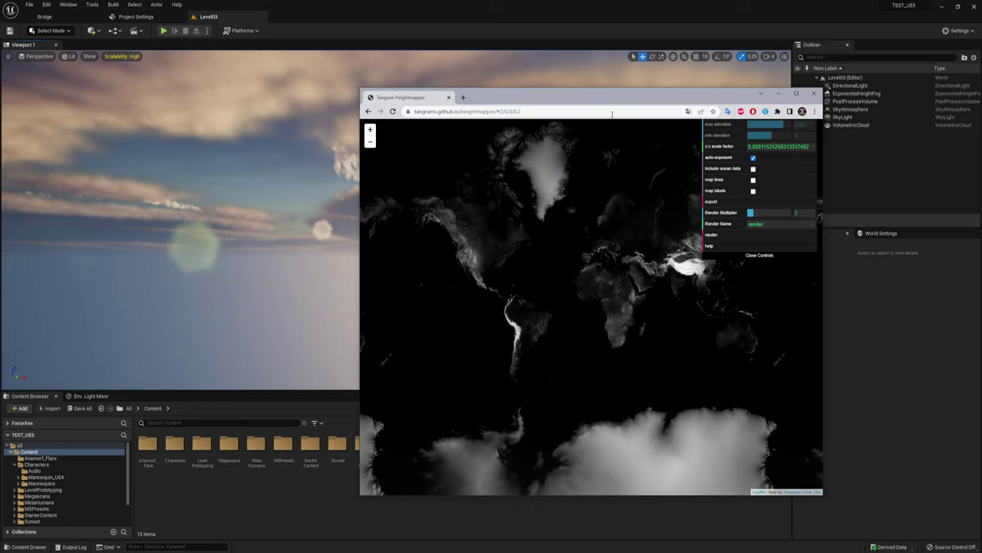
- Maximize the heightmapper window and pan across the world heightmap
double_click(579, 99)
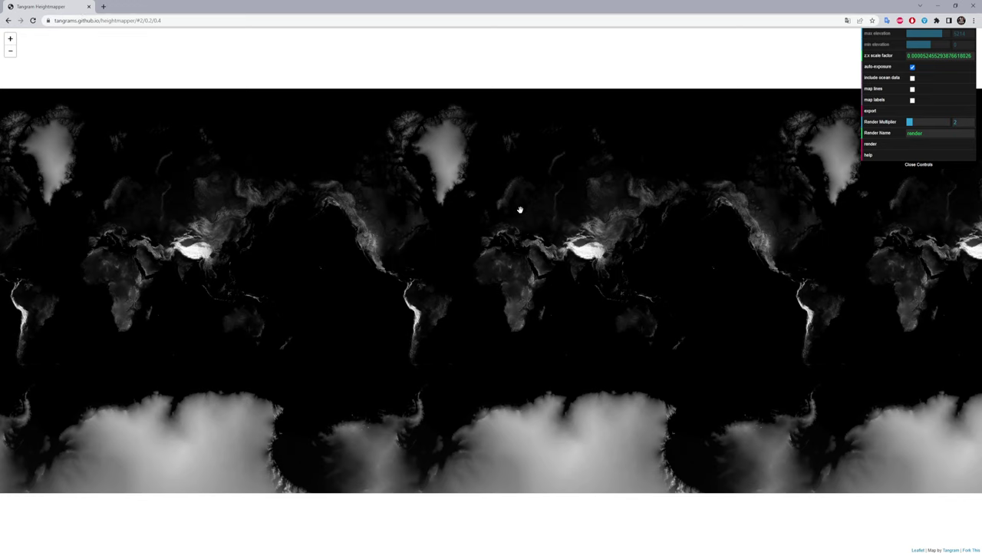
left_click_drag(618, 244, 529, 255)
right_click(529, 254)
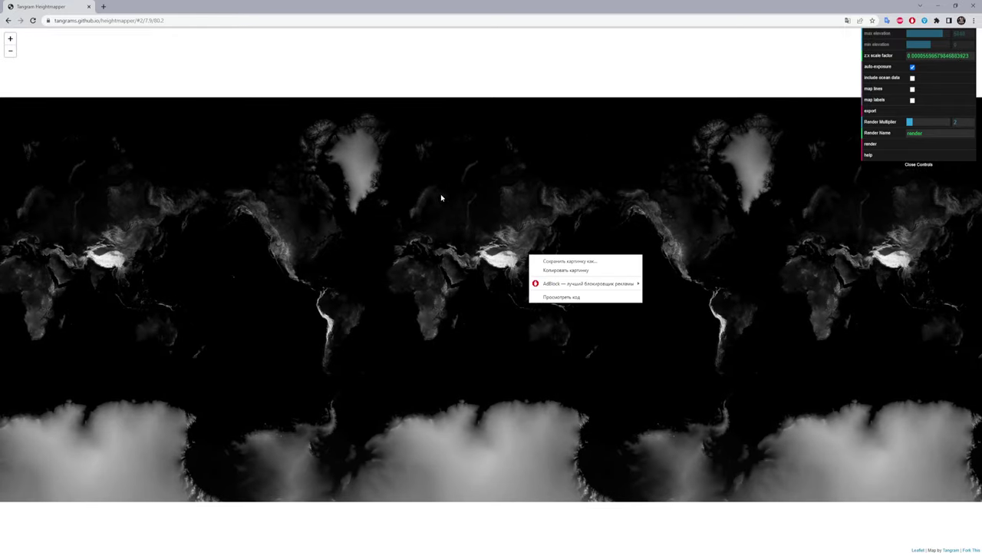
left_click_drag(404, 313, 467, 308)
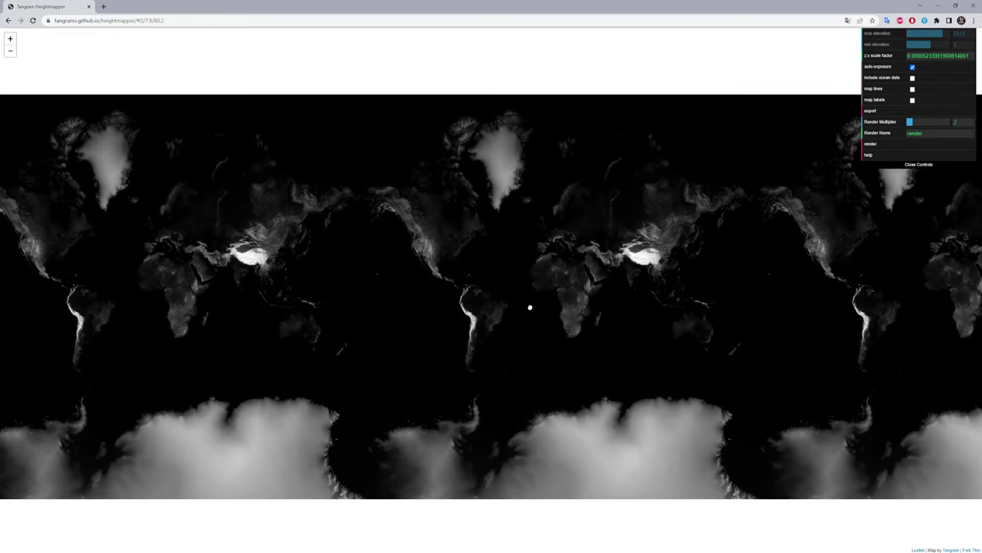
right_click(468, 308)
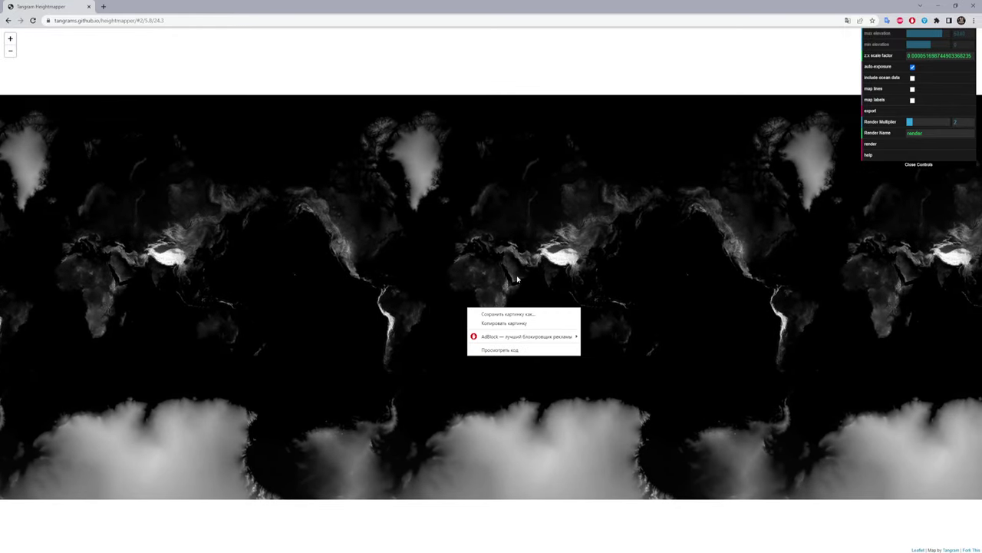
left_click(643, 259)
mouse_move(643, 259)
left_mouse_down()
mouse_move(528, 243)
mouse_move(529, 273)
left_mouse_up()
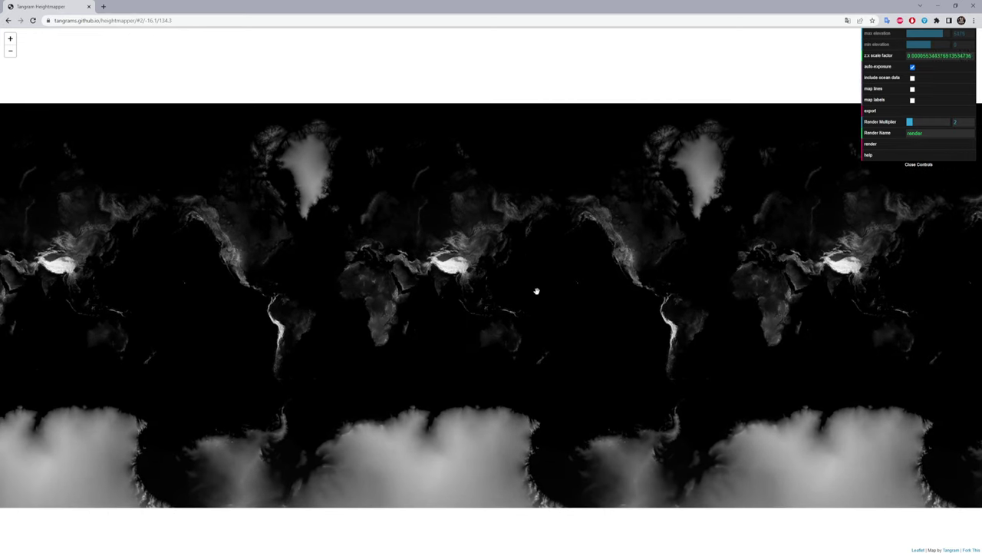
- Keep auto-exposure on and enable 'include ocean data' and 'map lines'
left_click(913, 69)
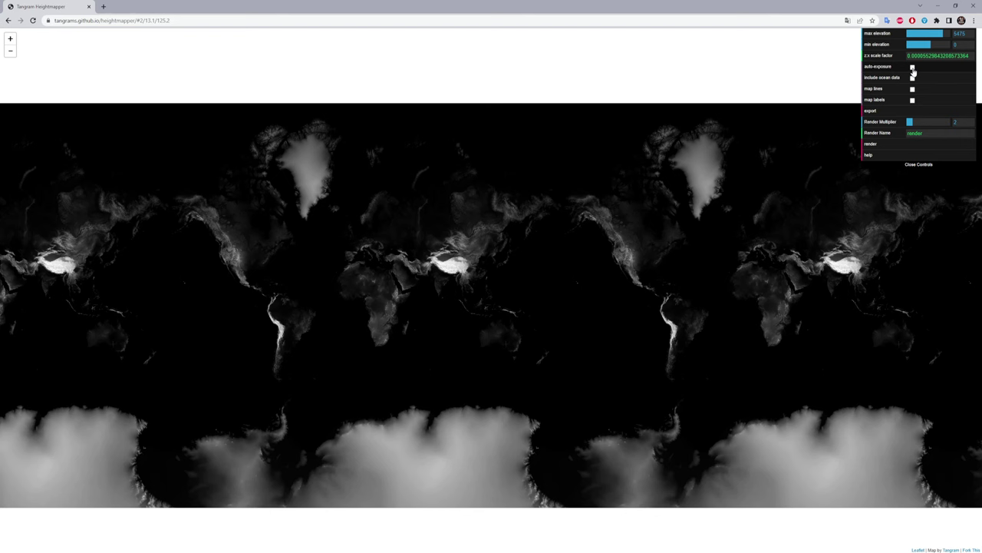
left_click(913, 68)
left_click(913, 78)
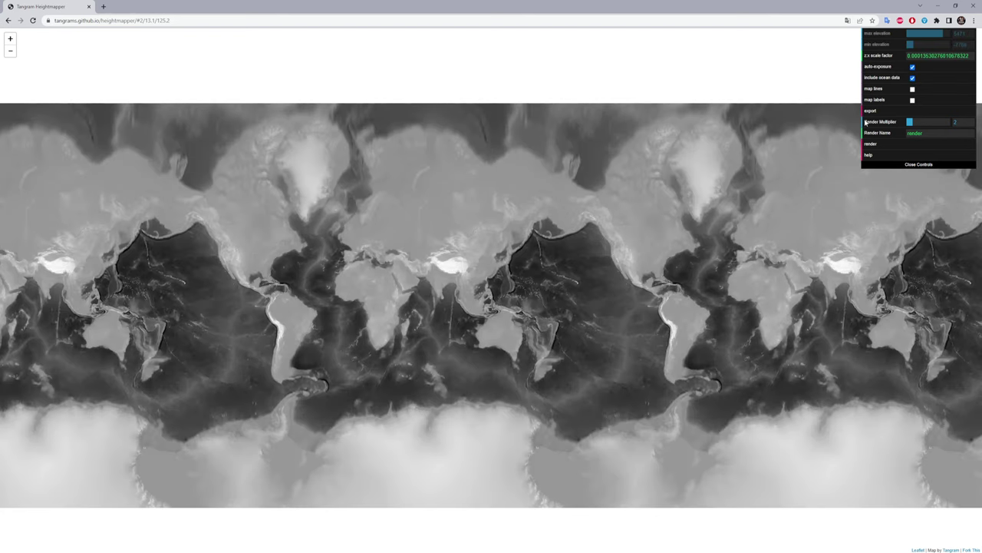
left_click(912, 89)
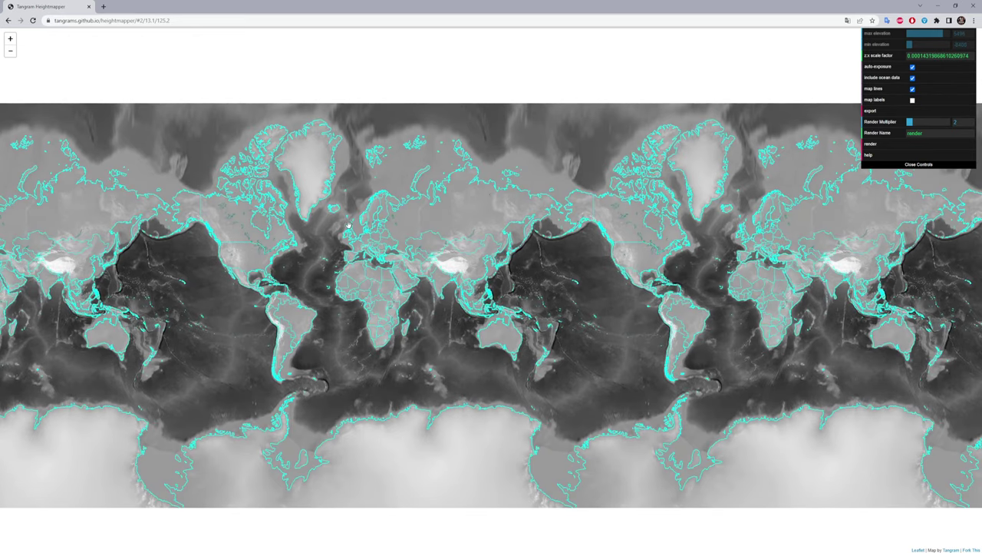
- Navigate the map from the world view past Australia and Asia to centre on Japan
scroll(345, 225, "up", 2)
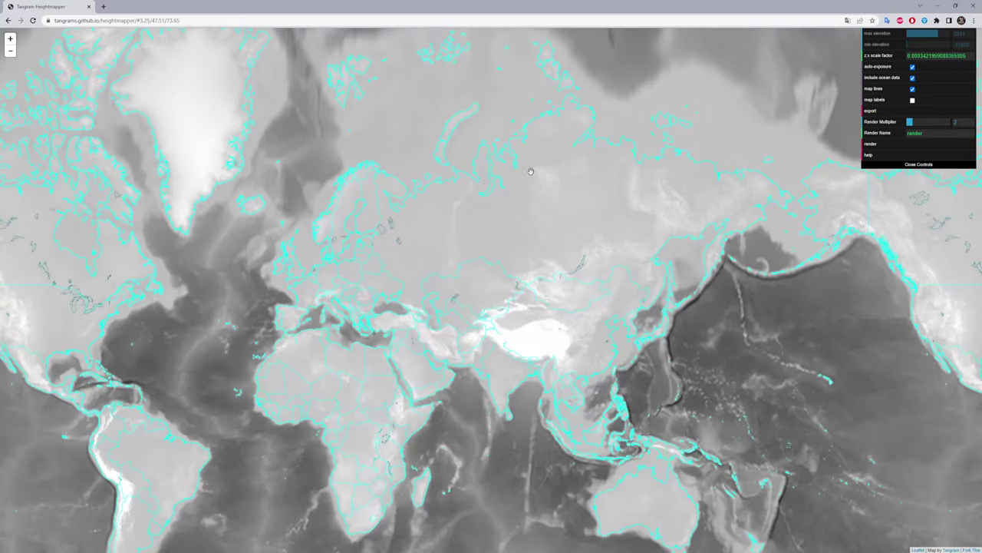
mouse_move(530, 171)
left_mouse_down()
mouse_move(508, 236)
mouse_move(514, 184)
mouse_move(553, 91)
mouse_move(491, 146)
left_mouse_up()
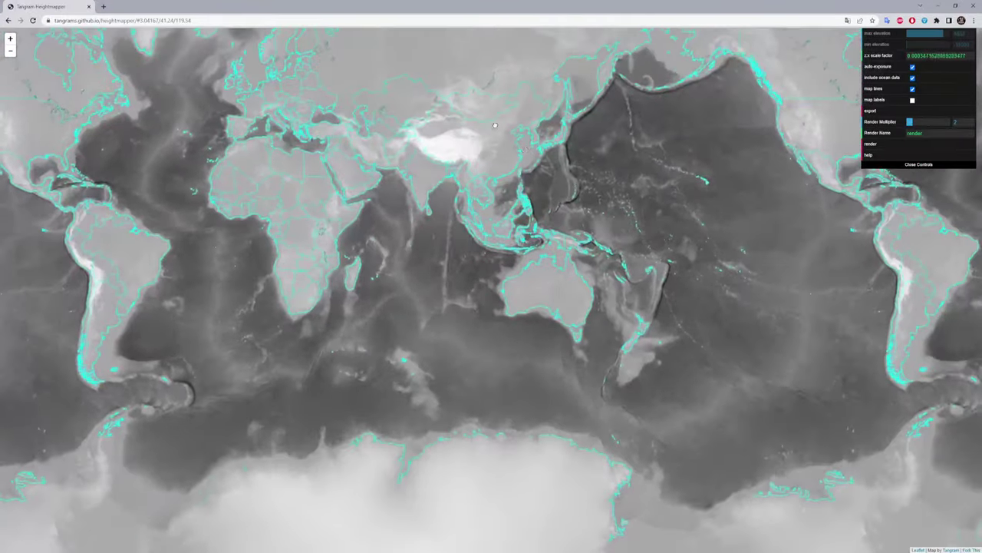
scroll(591, 291, "up", 3)
left_click_drag(453, 276, 497, 160)
scroll(497, 160, "up", 2)
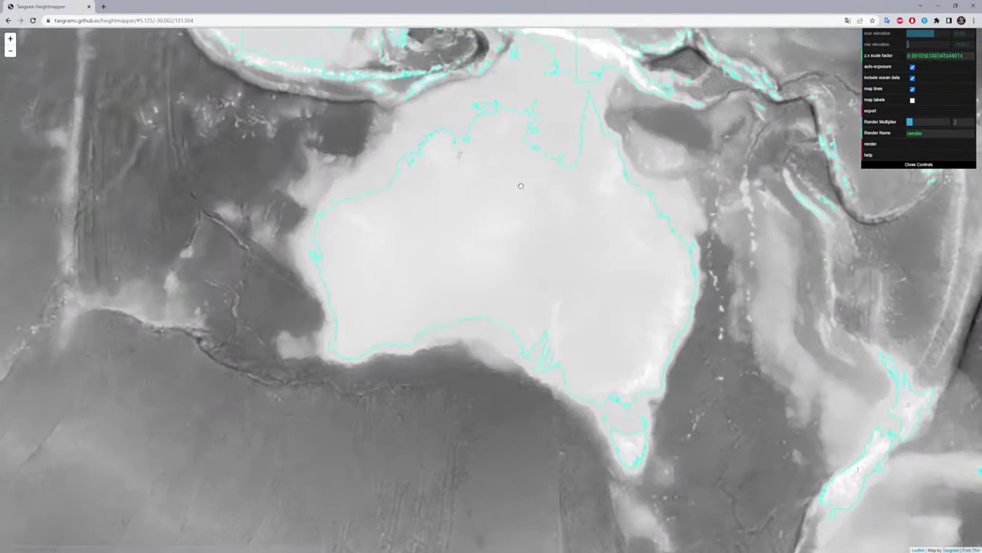
scroll(509, 180, "up", 1)
left_click_drag(430, 92, 583, 522)
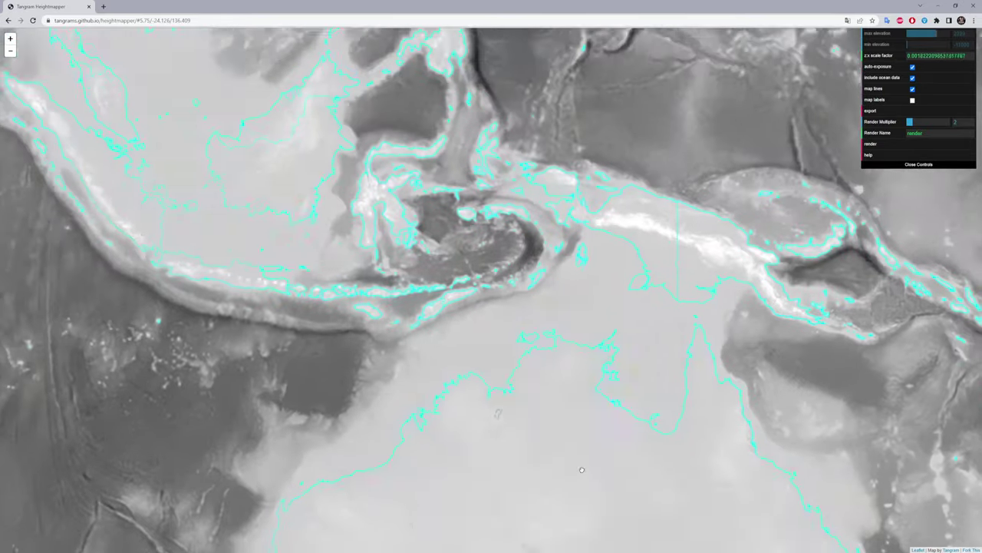
scroll(487, 268, "down", 1)
scroll(486, 268, "down", 1)
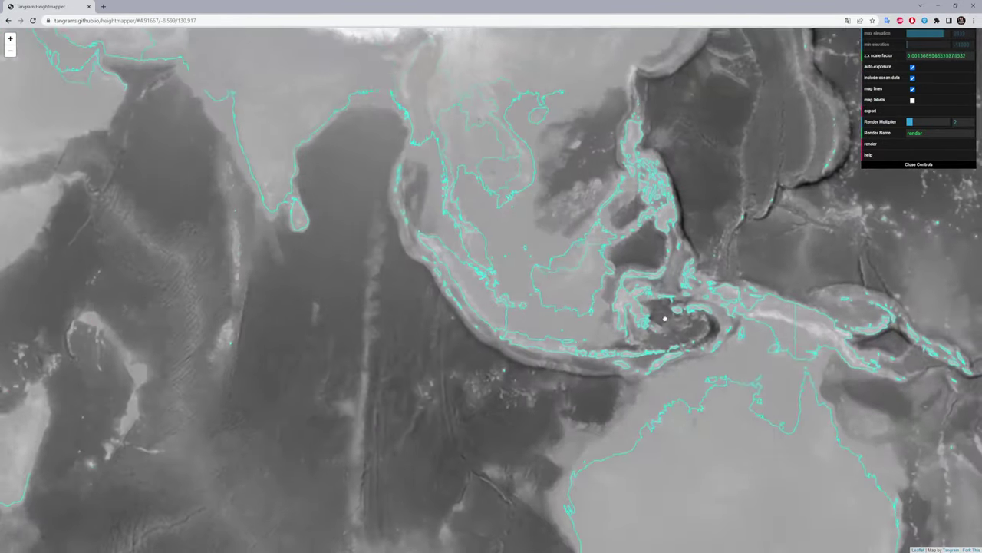
mouse_move(486, 269)
left_mouse_down()
mouse_move(626, 266)
mouse_move(506, 384)
left_mouse_up()
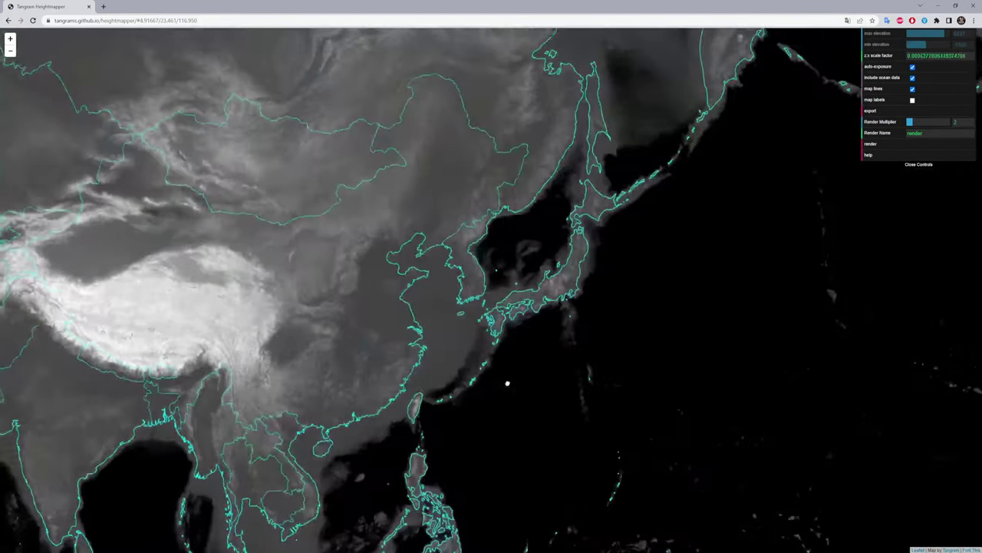
scroll(406, 438, "up", 1)
scroll(582, 285, "up", 1)
left_click_drag(582, 284, 386, 333)
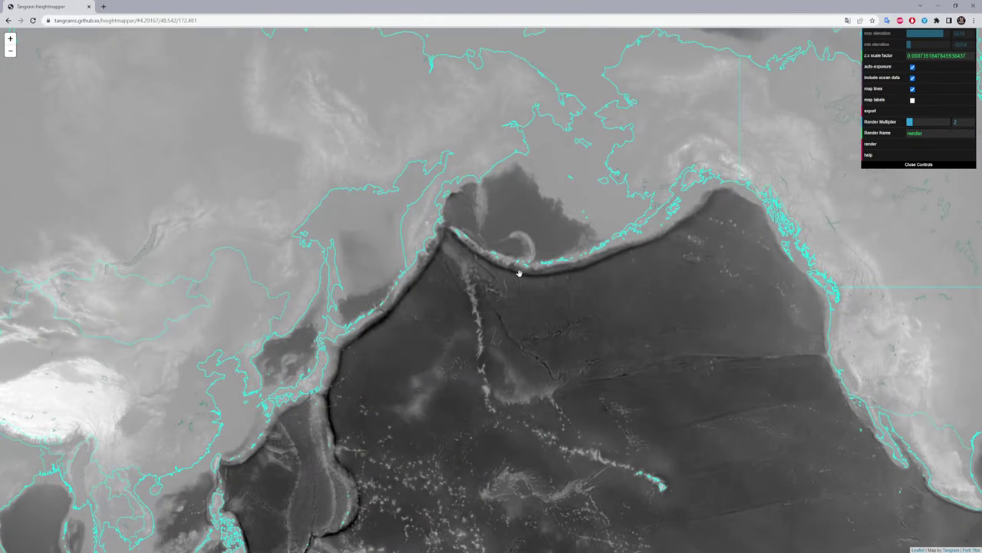
mouse_move(518, 272)
left_mouse_down()
mouse_move(519, 283)
mouse_move(568, 278)
mouse_move(643, 246)
left_mouse_up()
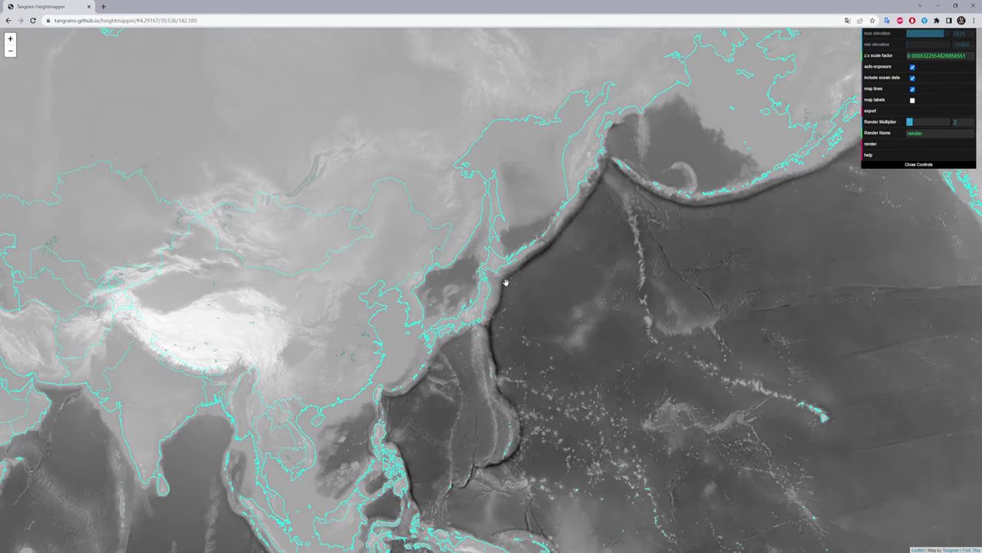
left_click_drag(505, 283, 572, 184)
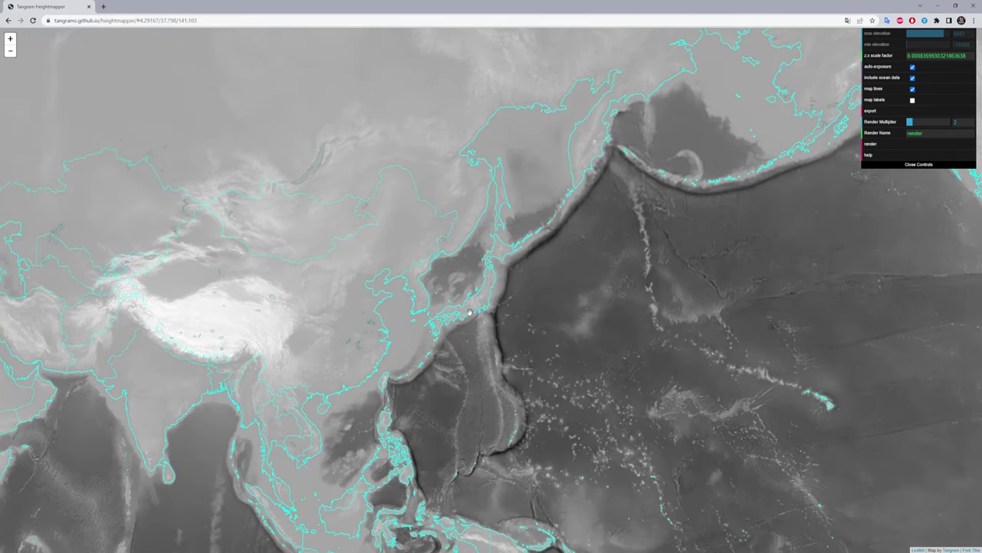
- Zoom in to about level 10 on the mountains of central Honshu
scroll(468, 312, "up", 2)
scroll(491, 318, "up", 3)
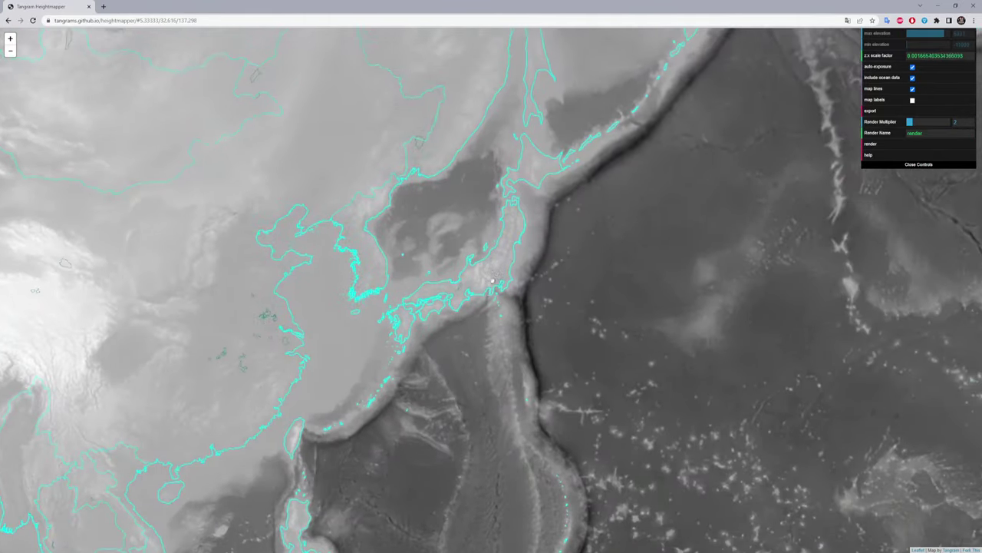
scroll(492, 281, "up", 5)
scroll(500, 292, "up", 4)
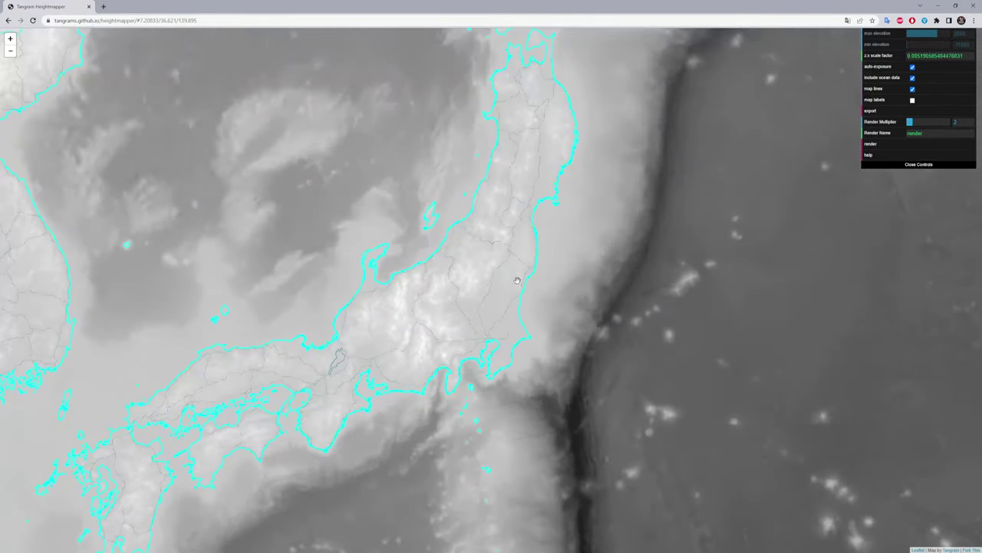
scroll(517, 280, "up", 2)
scroll(514, 283, "up", 3)
scroll(575, 288, "up", 2)
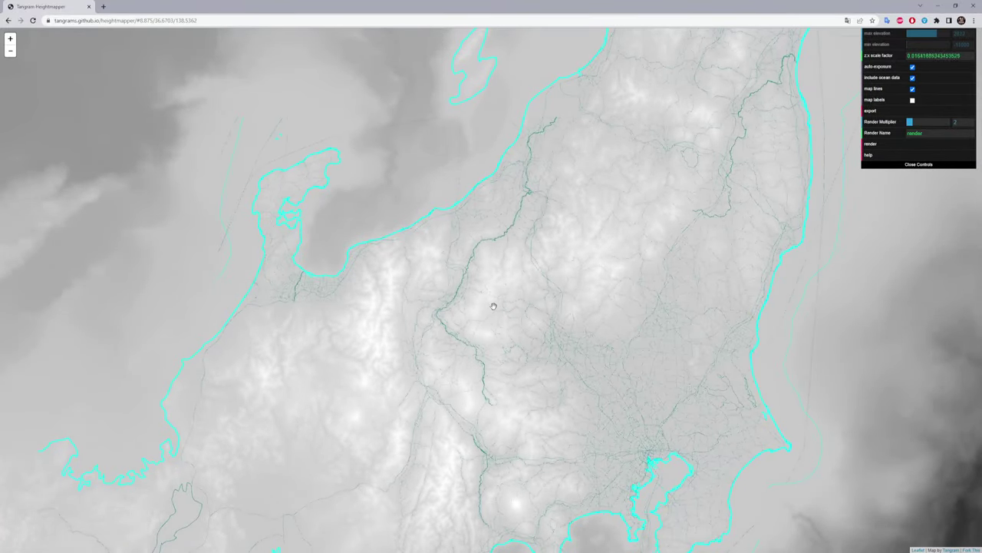
left_click_drag(601, 322, 588, 311)
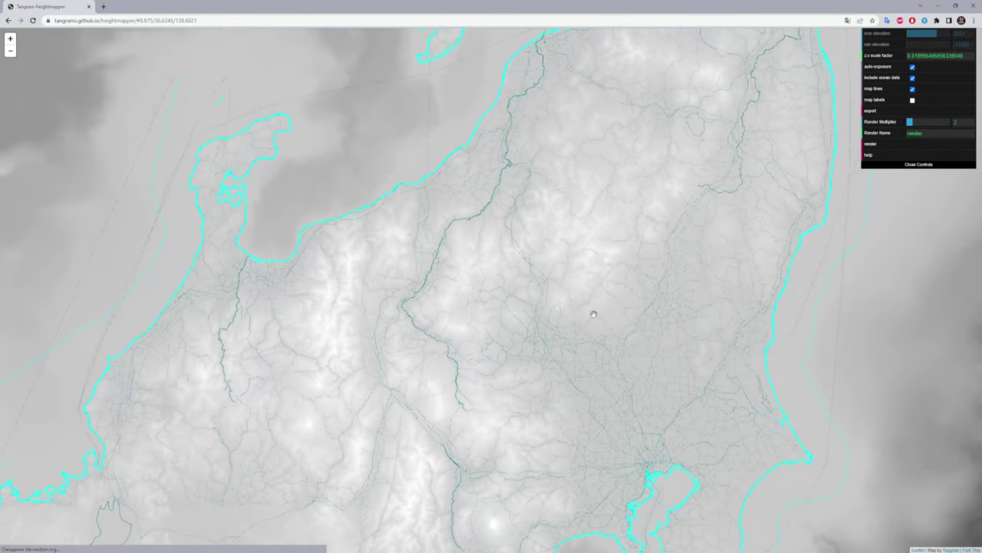
scroll(591, 321, "up", 2)
scroll(594, 309, "up", 1)
scroll(570, 282, "up", 1)
scroll(505, 373, "up", 1)
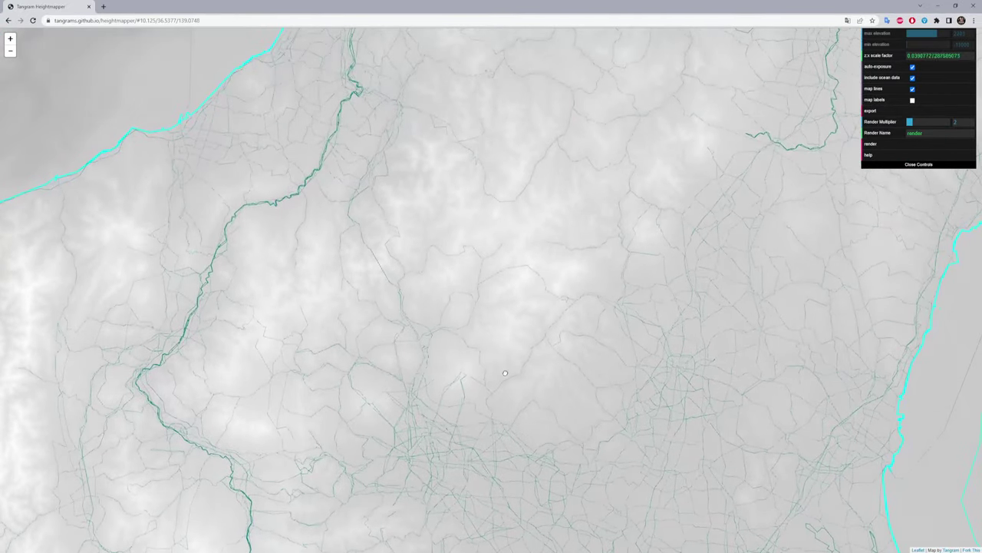
- Turn map lines off and show place-name labels on the heightmap
left_click(913, 89)
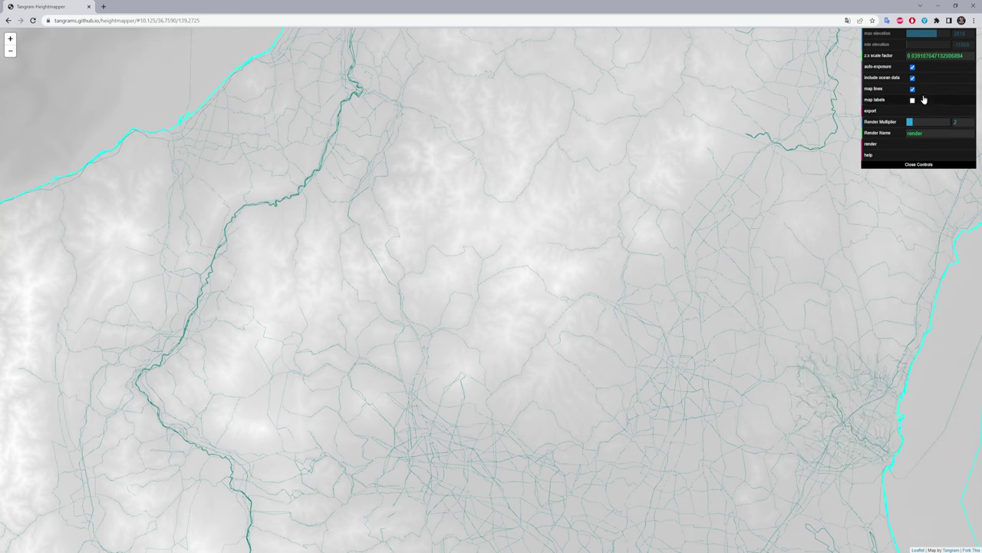
left_click(913, 90)
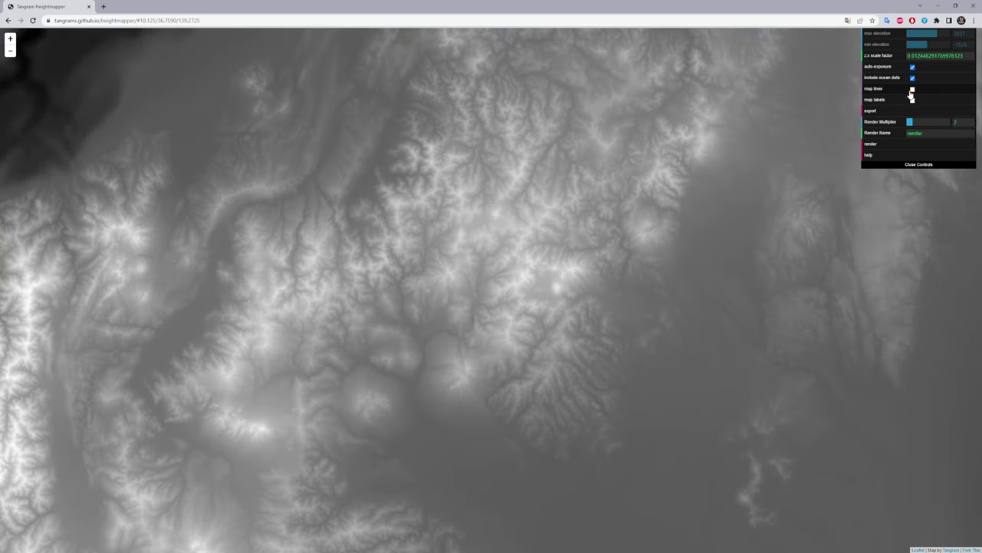
left_click(912, 99)
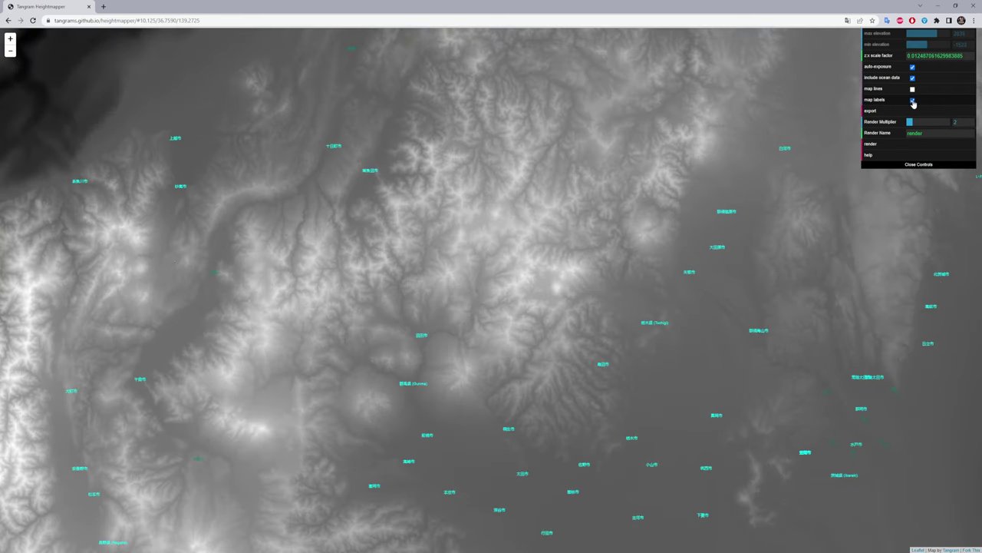
- Frame a close view of the dark lowland basin and the ridged terrain east of it
mouse_move(501, 358)
left_mouse_down()
mouse_move(435, 235)
mouse_move(549, 270)
left_mouse_up()
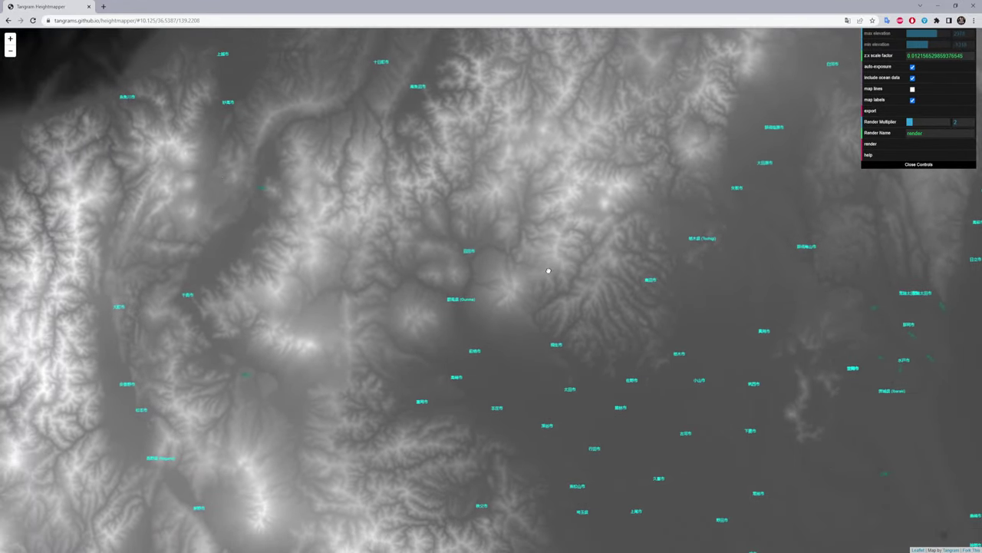
scroll(460, 316, "up", 2)
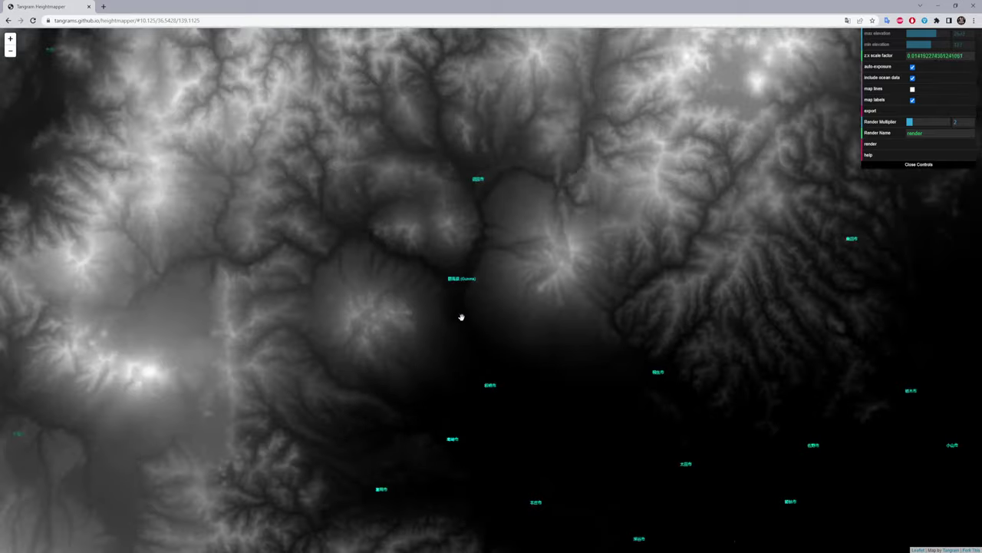
scroll(459, 319, "down", 2)
scroll(436, 334, "up", 5)
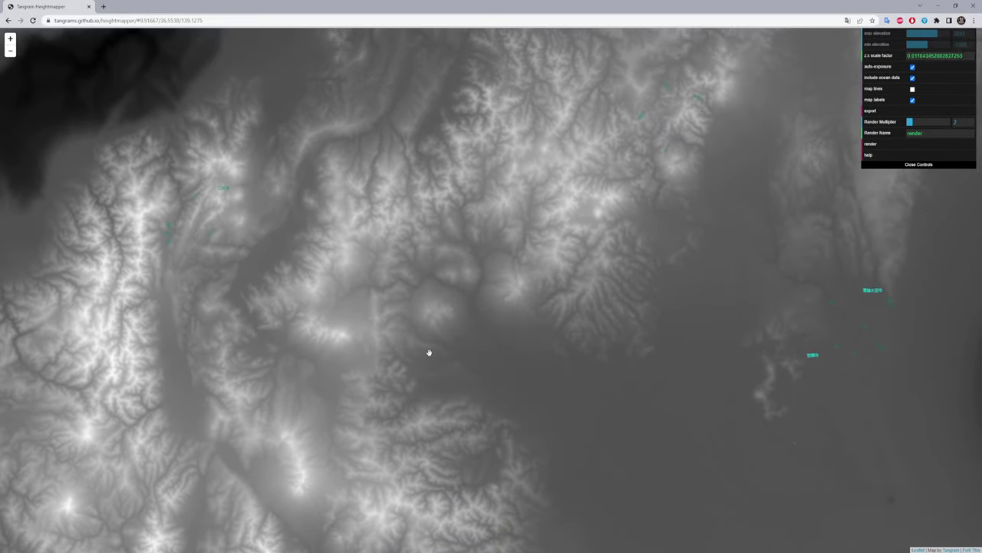
scroll(429, 352, "up", 2)
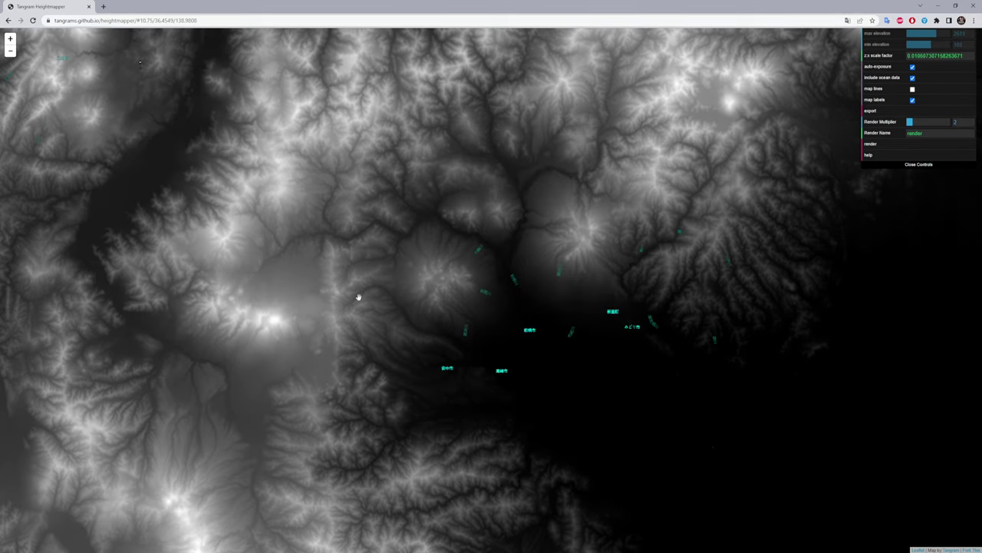
left_click_drag(358, 297, 217, 333)
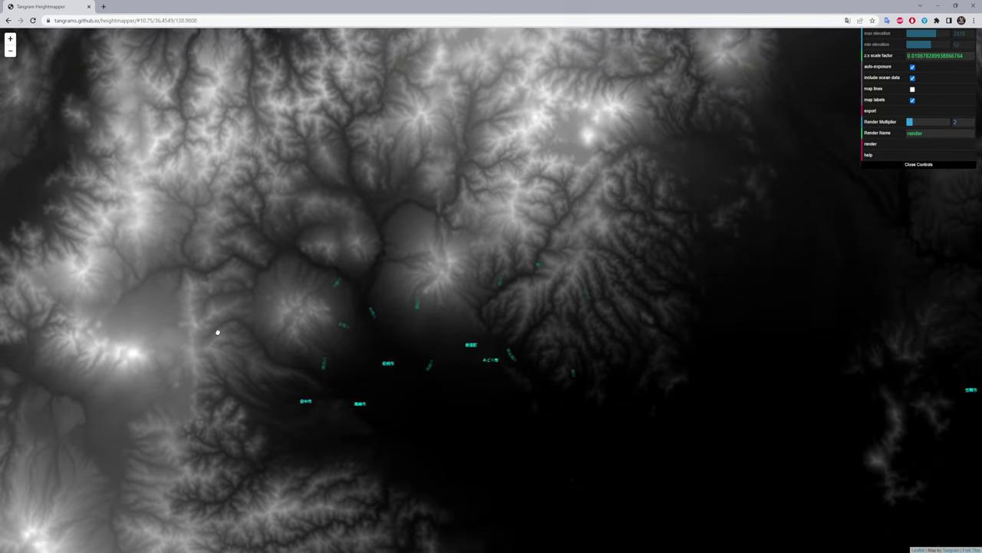
scroll(481, 368, "up", 2)
scroll(504, 340, "up", 2)
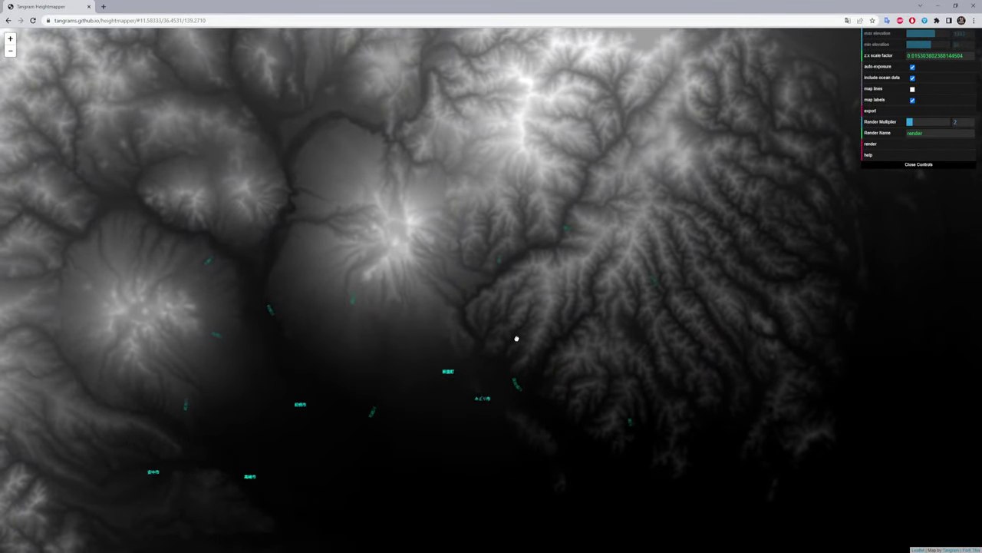
left_click_drag(482, 313, 539, 227)
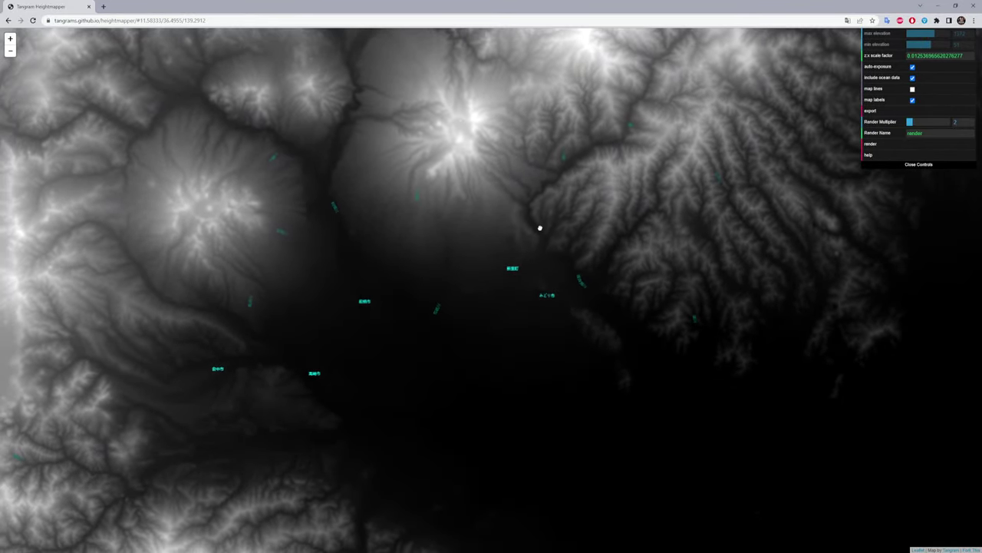
scroll(538, 226, "up", 3)
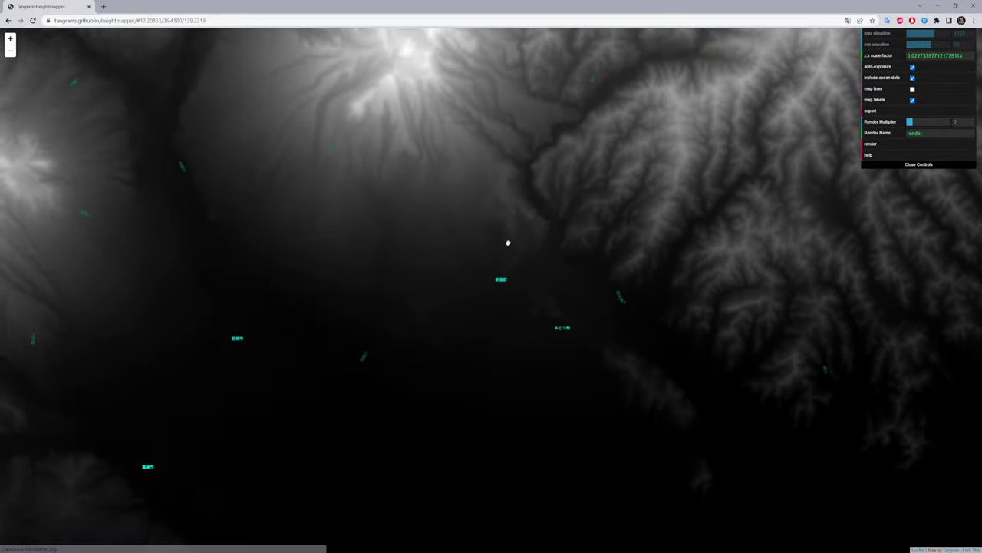
left_click_drag(506, 241, 406, 181)
left_click_drag(495, 212, 482, 248)
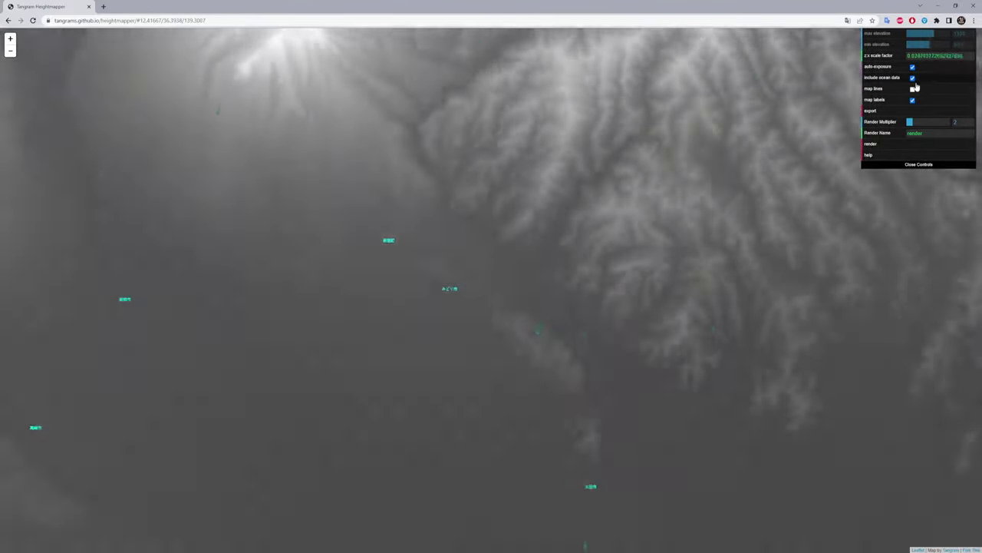
- Hide the place-name labels and set the render multiplier to 2.3
left_click(912, 100)
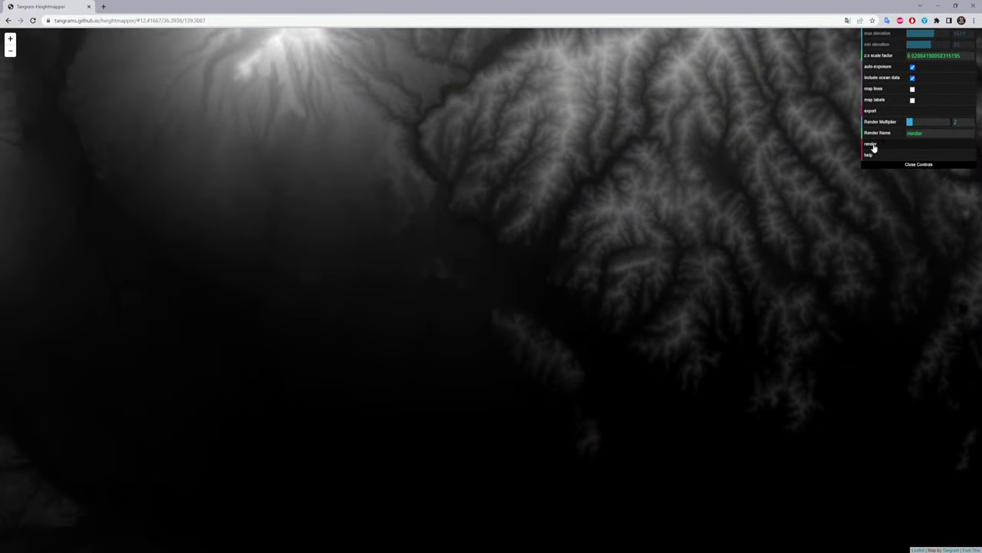
left_click(919, 121)
left_click_drag(917, 121, 913, 121)
- Name the render 'Map' and request the 5120x2658 render
left_click(913, 133)
double_click(913, 134)
left_click(919, 136)
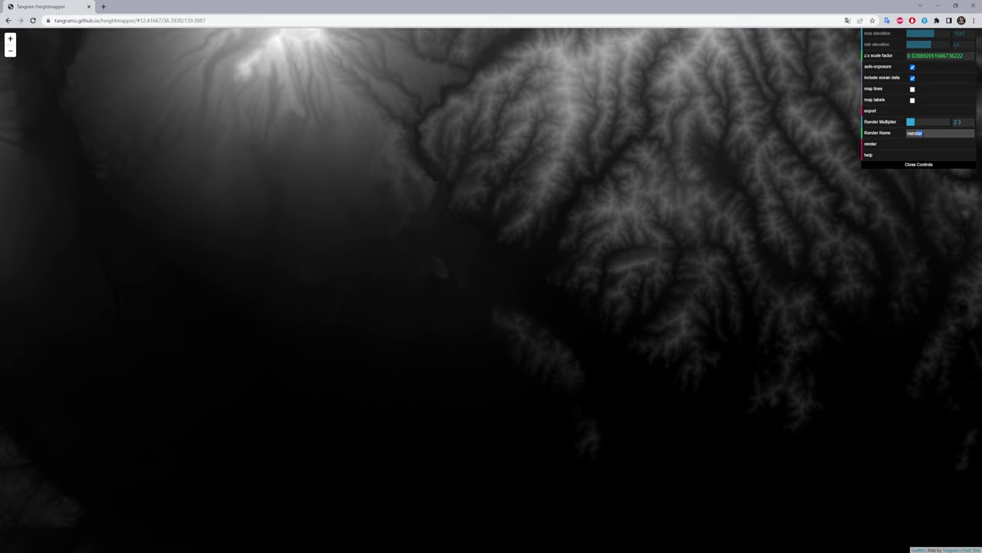
left_click_drag(924, 133, 855, 132)
type("h")
scroll(538, 300, "up", 5)
scroll(553, 296, "down", 3)
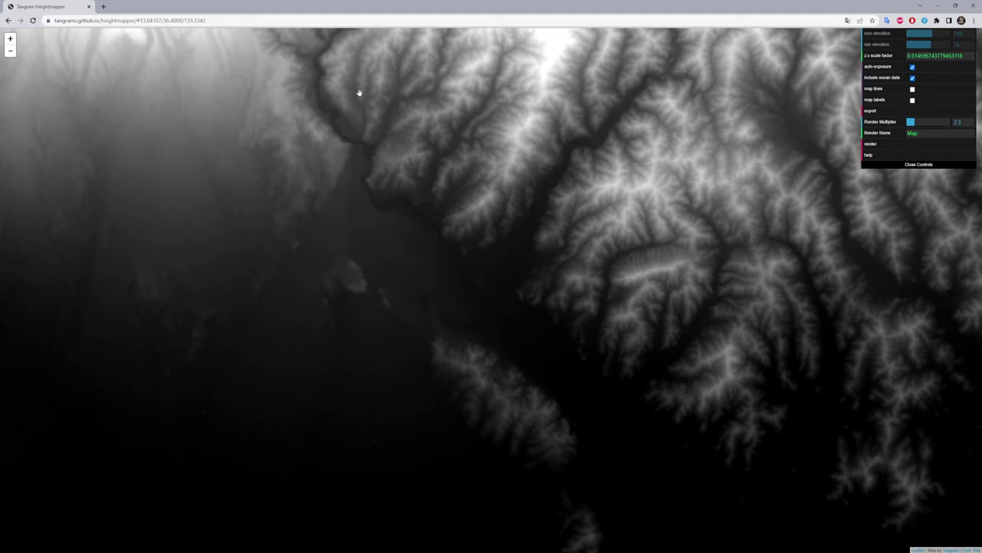
left_click(872, 145)
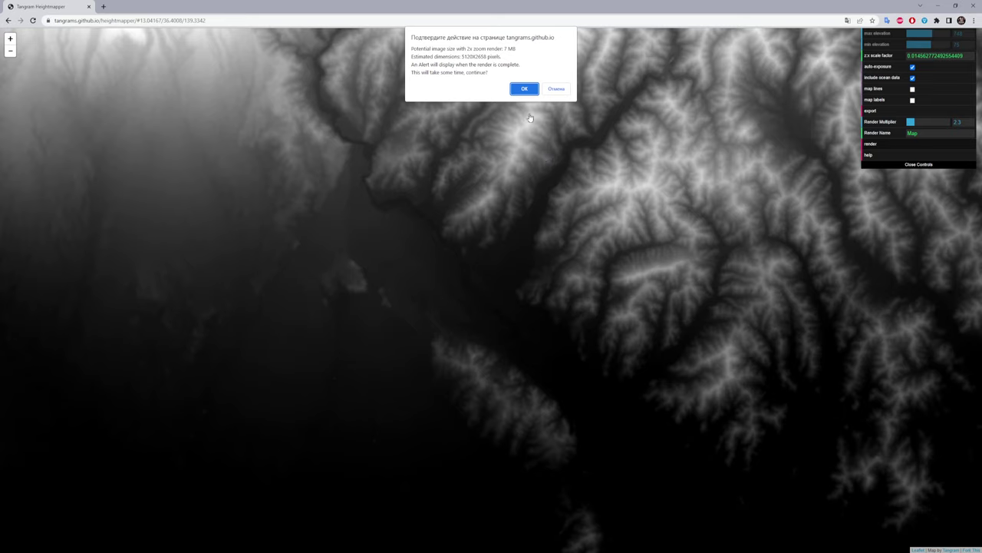
- Confirm the 5120x2658 render and save the image as Map.png on the Desktop
left_click(523, 90)
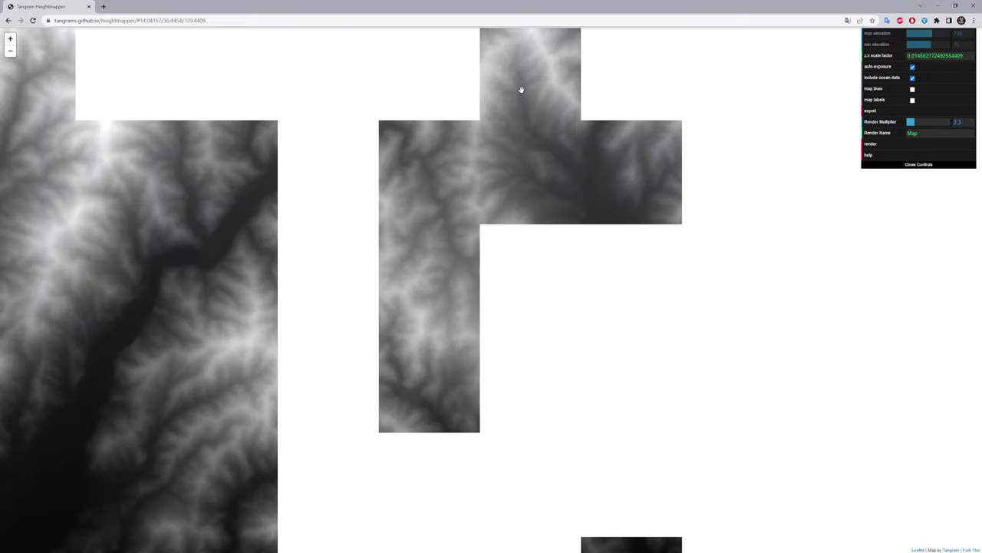
key("Down")
key("Down")
key("Down")
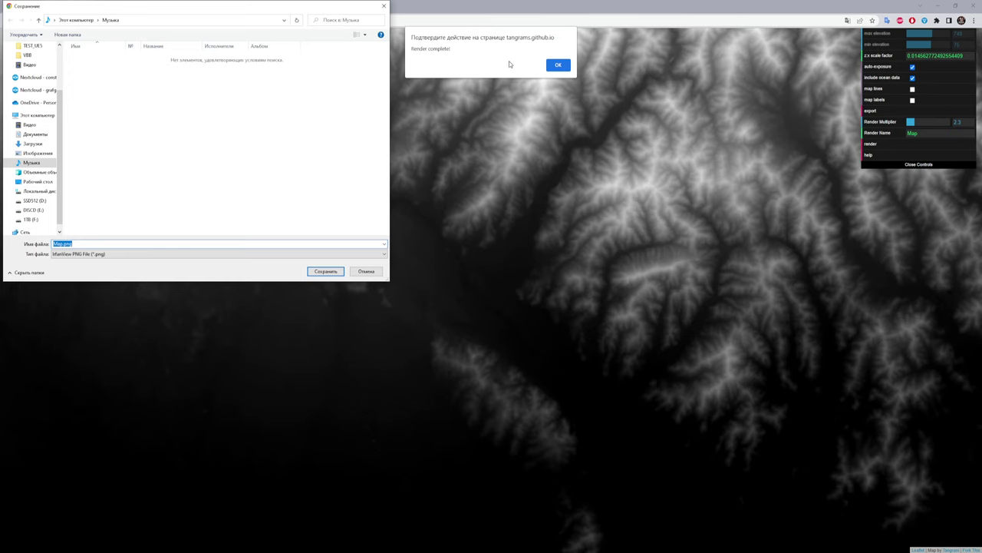
left_click_drag(147, 8, 241, 29)
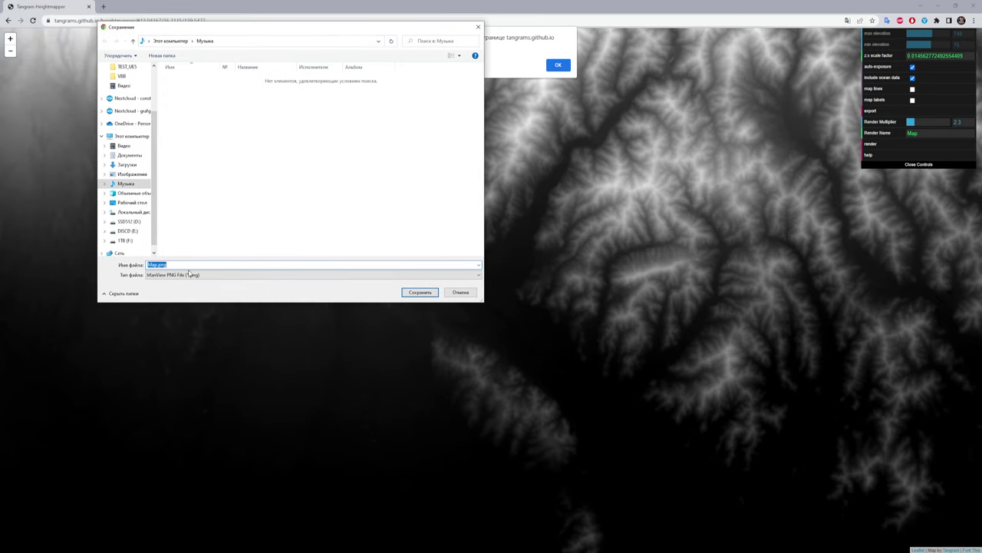
left_click(132, 202)
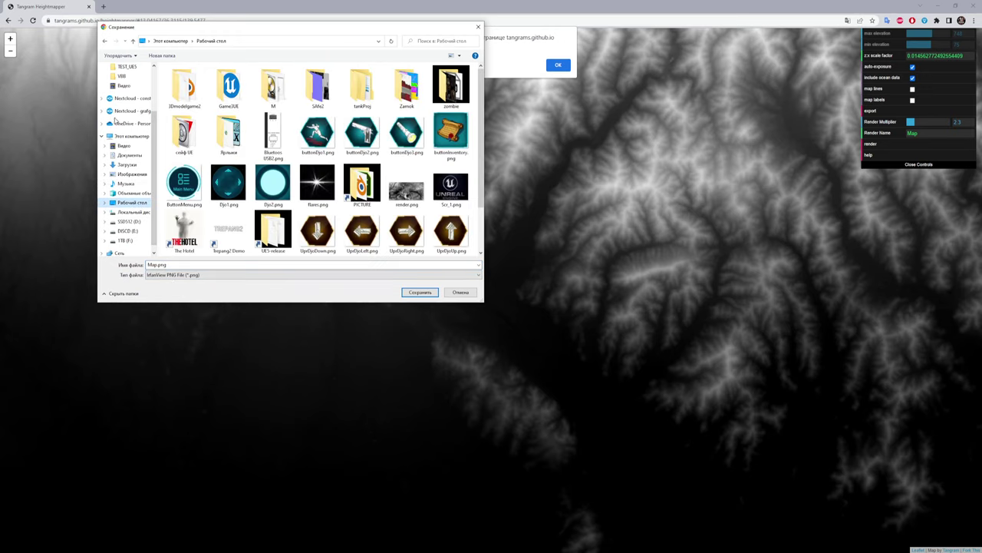
left_click(419, 292)
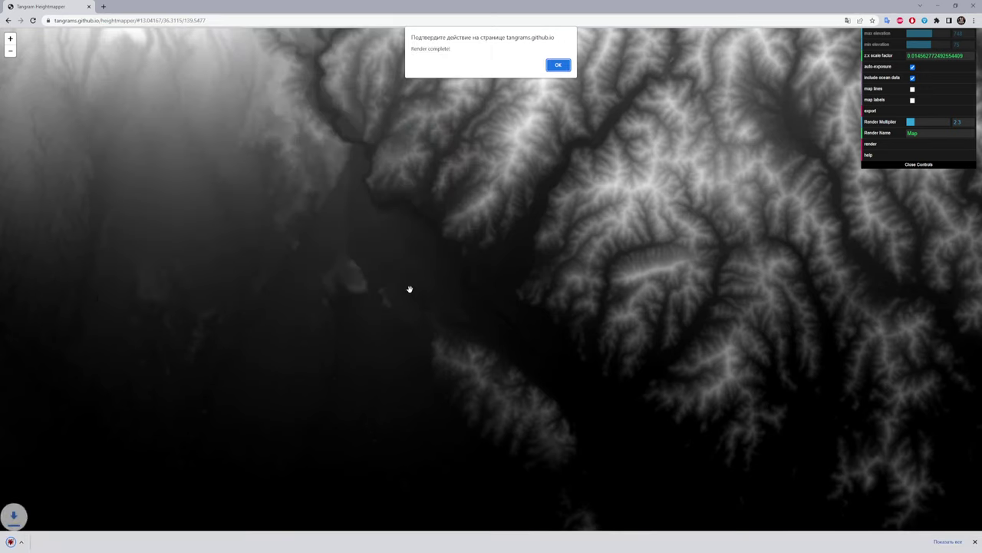
left_click(565, 69)
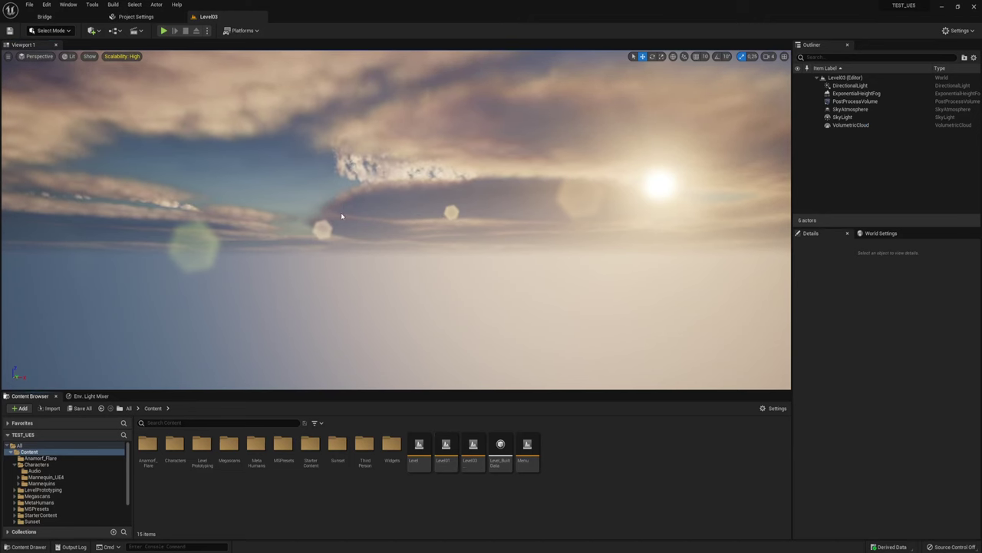
right_click_drag(546, 260, 550, 251)
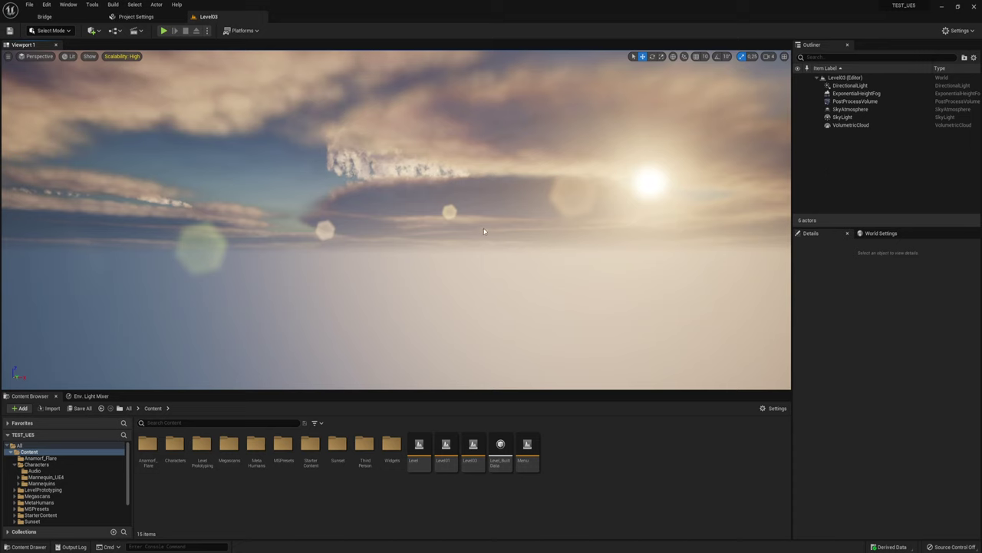
- Start Import to /Game from the Content folder's context menu and select Desktop's Map.png
right_click(577, 452)
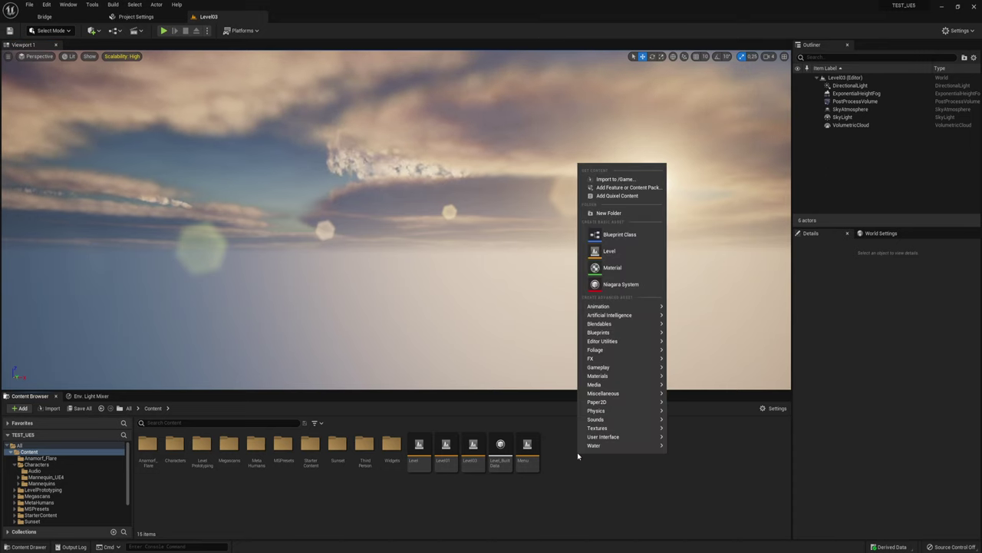
left_click(607, 187)
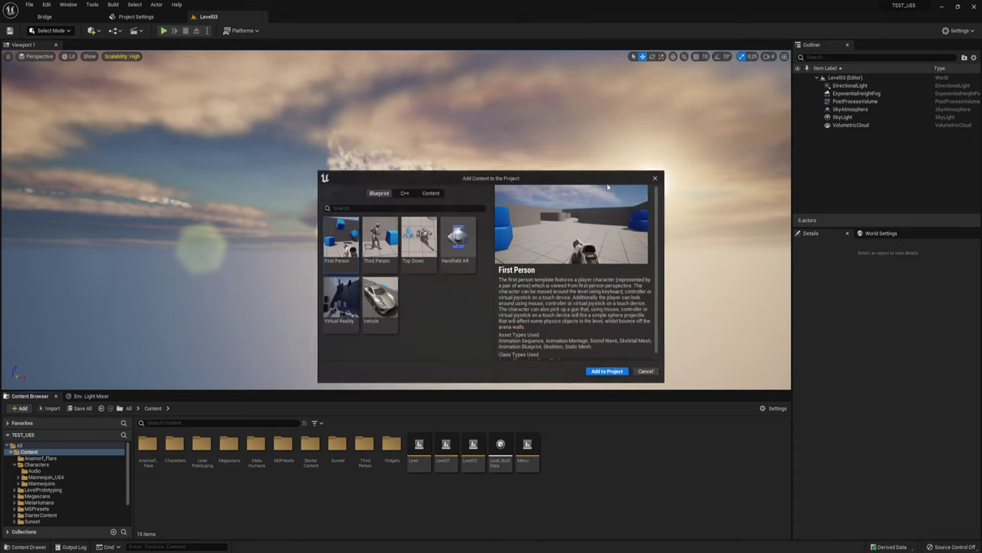
left_click(653, 178)
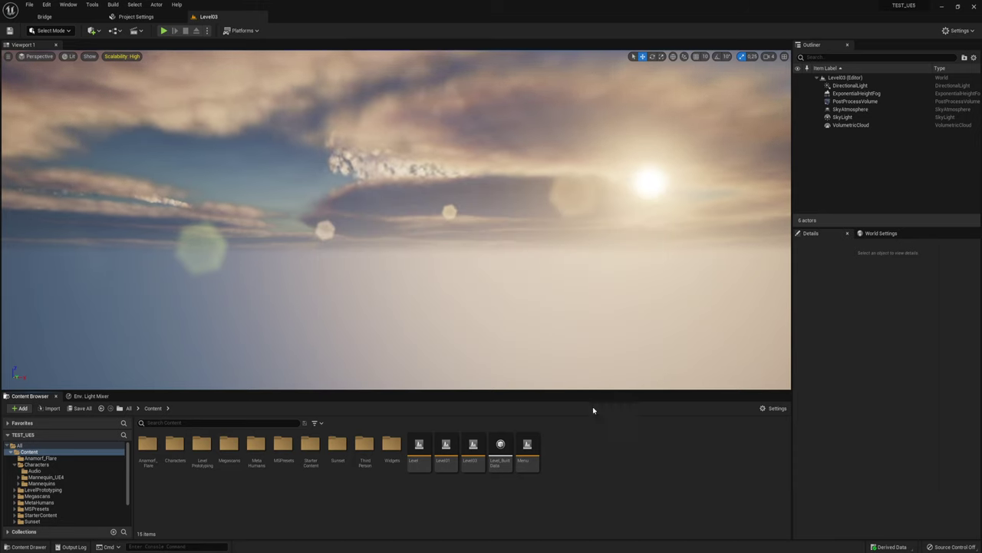
right_click(582, 458)
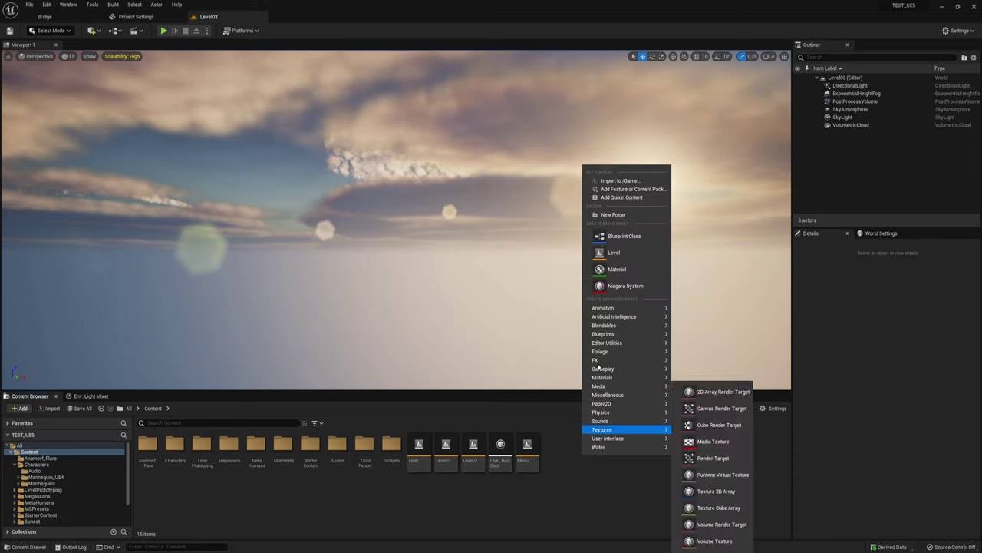
left_click(614, 182)
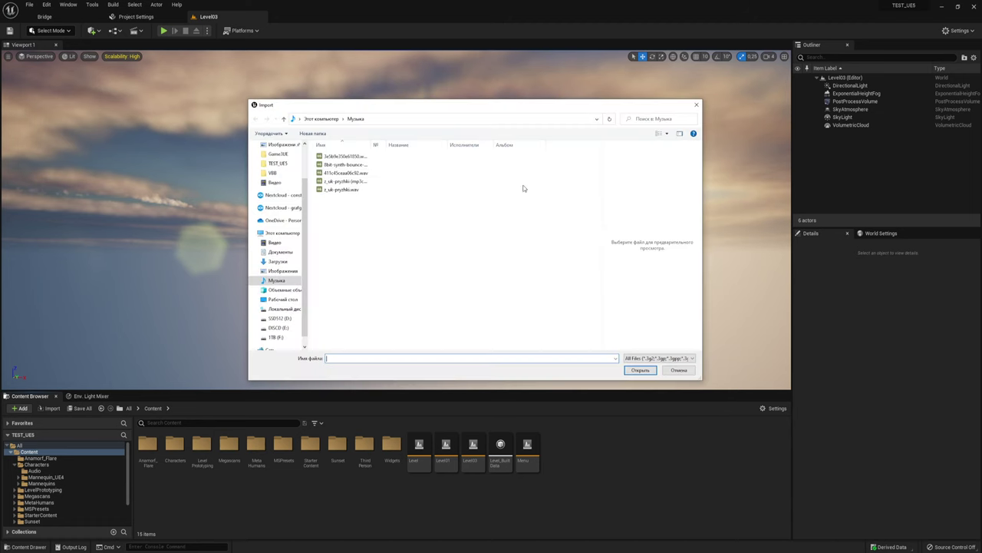
left_click(283, 298)
scroll(349, 218, "down", 5)
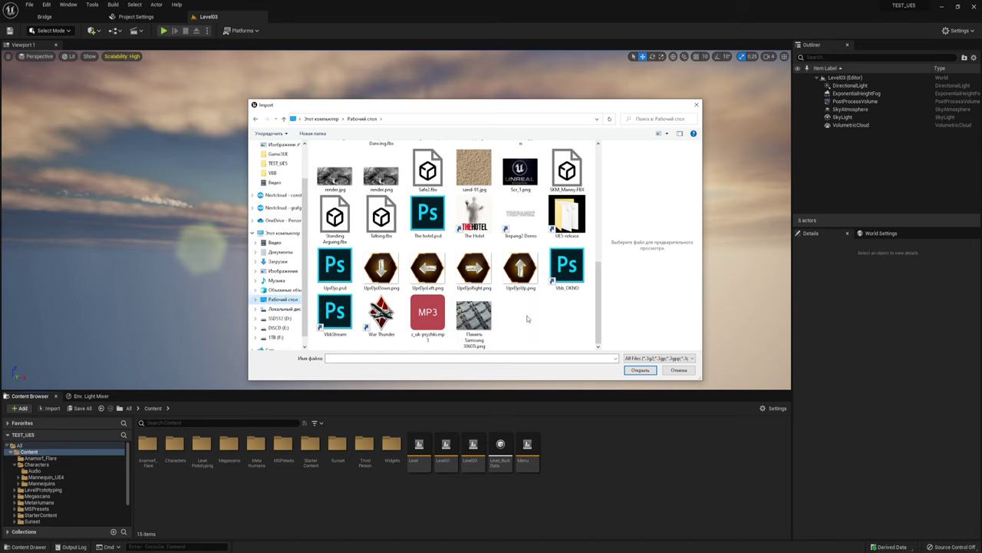
scroll(527, 319, "up", 5)
scroll(527, 319, "down", 2)
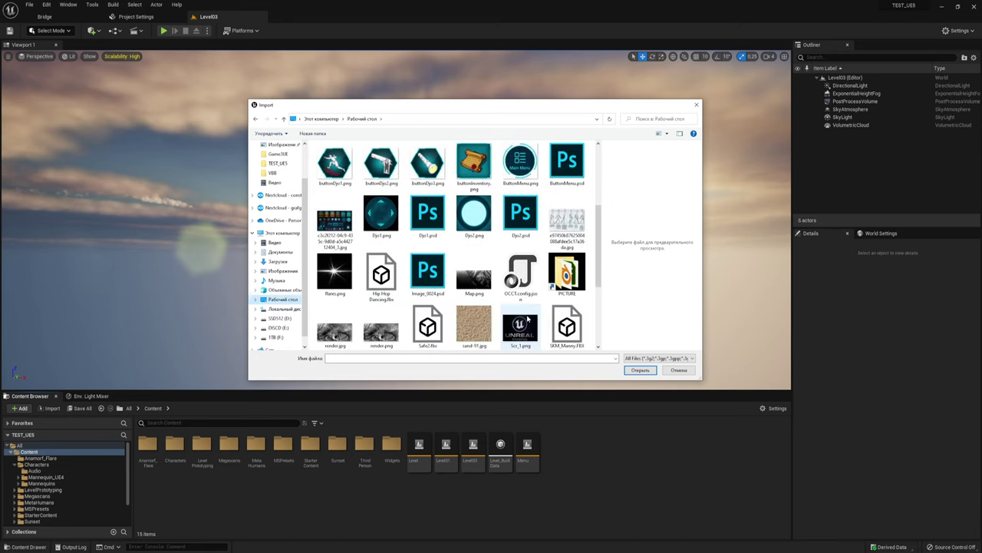
left_click(479, 292)
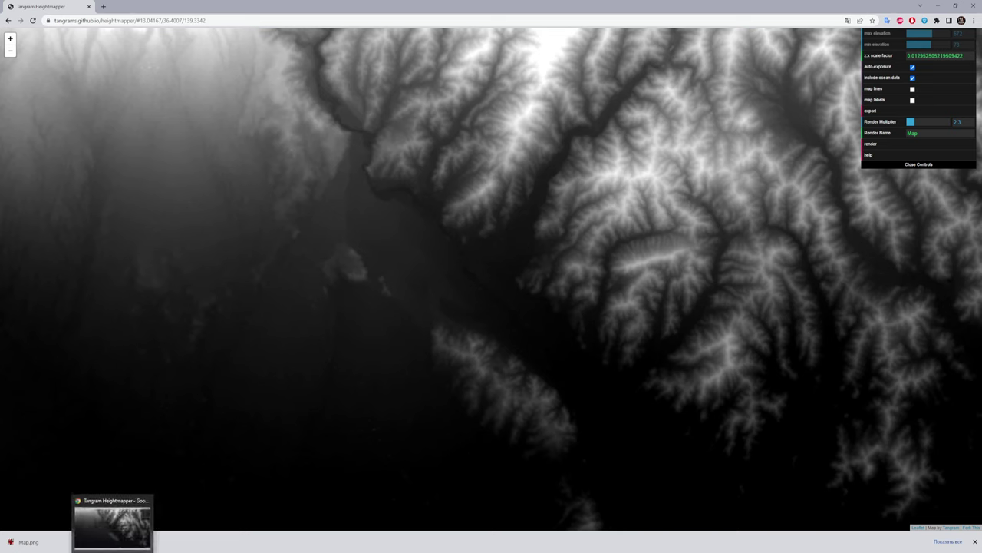
- Switch back to Unreal Editor's import dialog via the taskbar
left_click(114, 516)
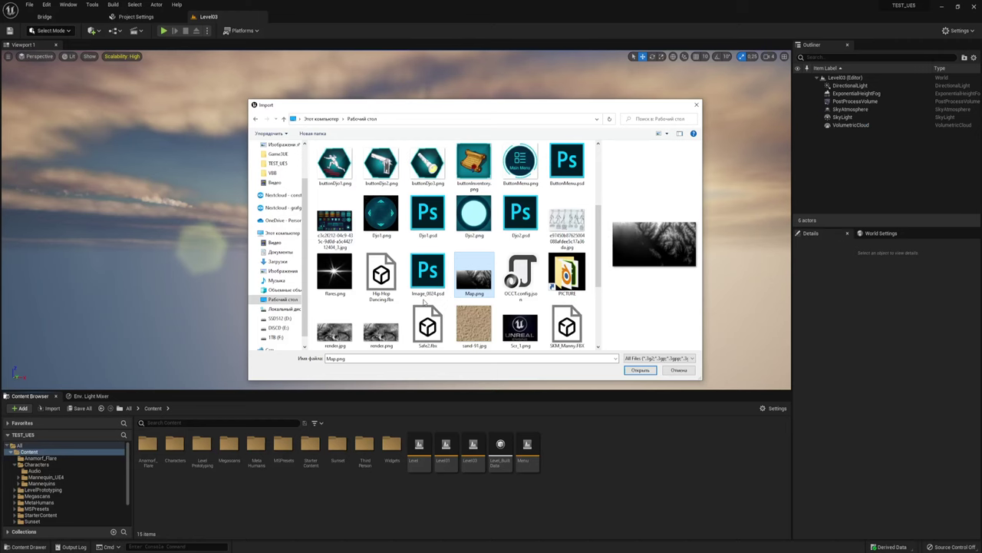
- Open Map.png in the import dialog, creating a 5120 x 2658 Map texture in Content
scroll(424, 302, "down", 3)
scroll(424, 302, "up", 3)
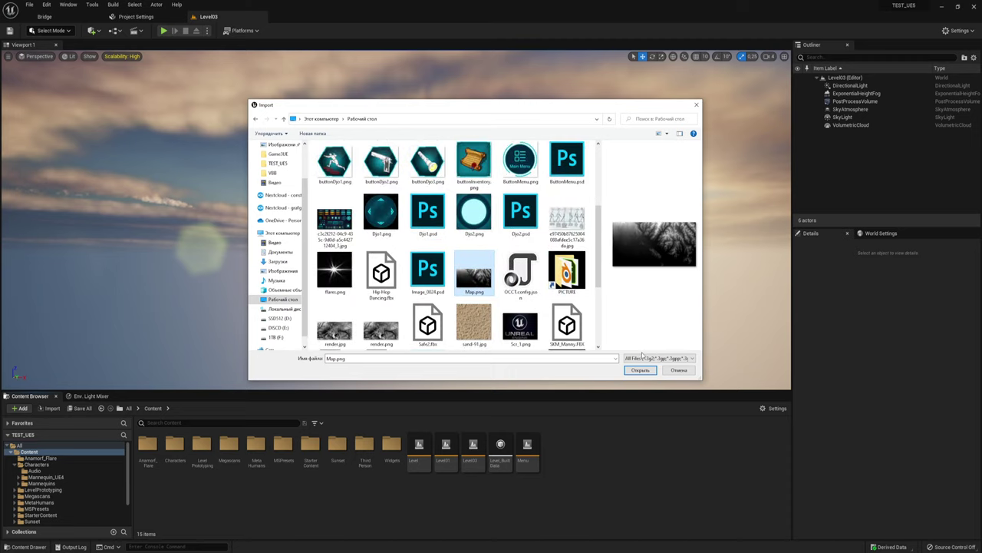
left_click(640, 370)
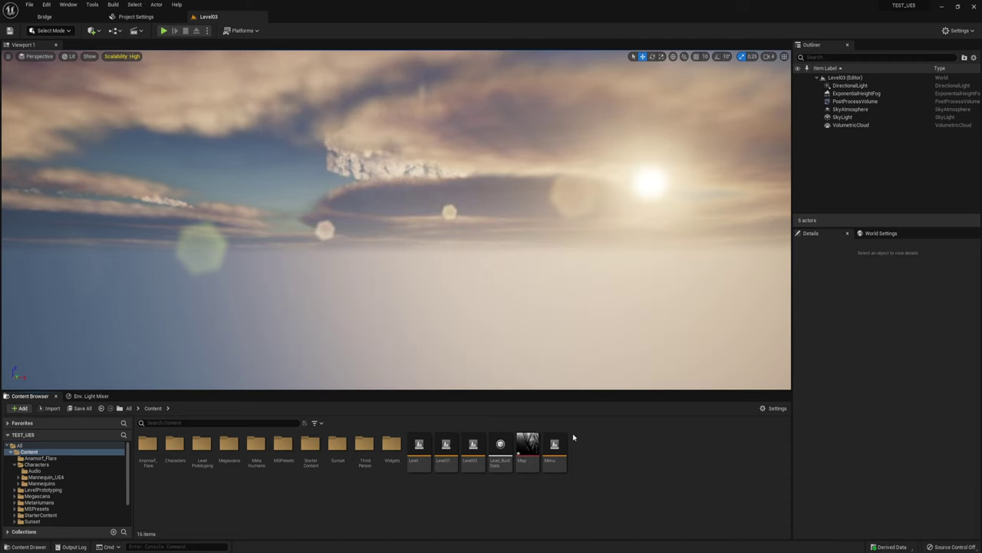
mouse_move(530, 438)
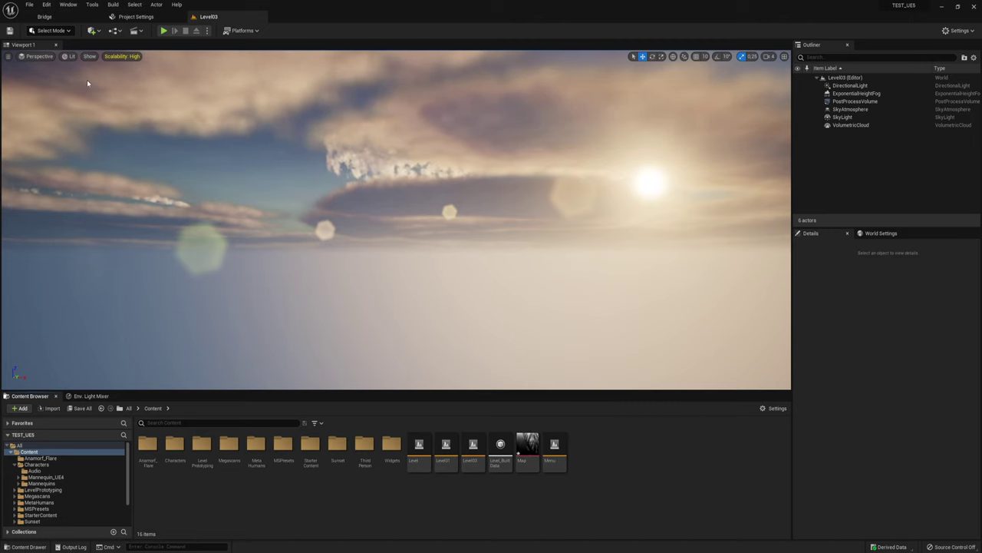
left_click(52, 31)
left_click(53, 51)
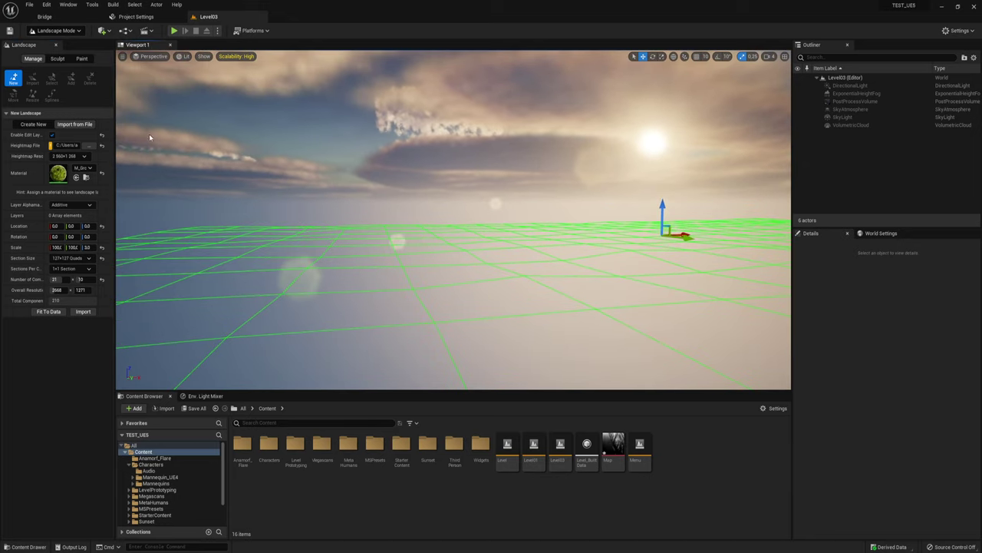
left_click(30, 124)
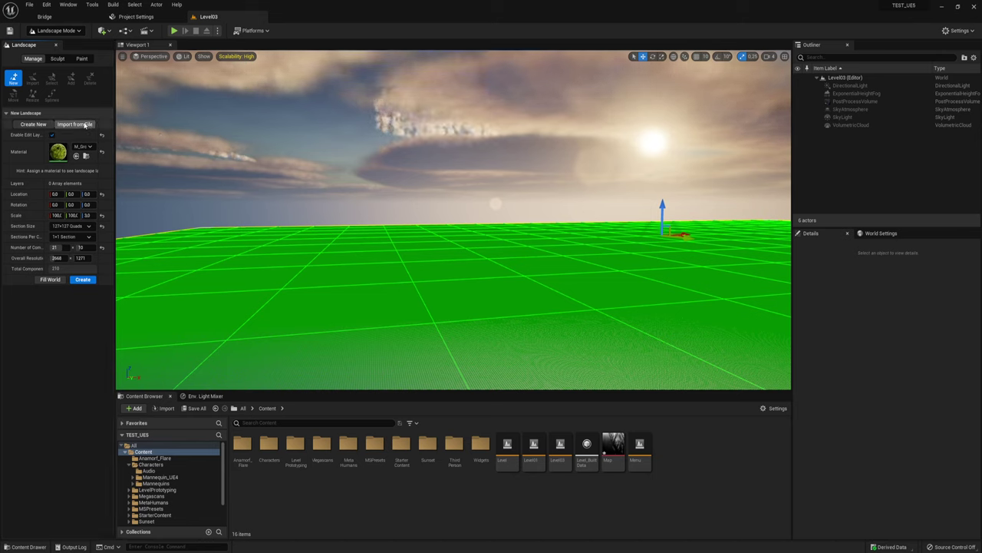
left_click(74, 125)
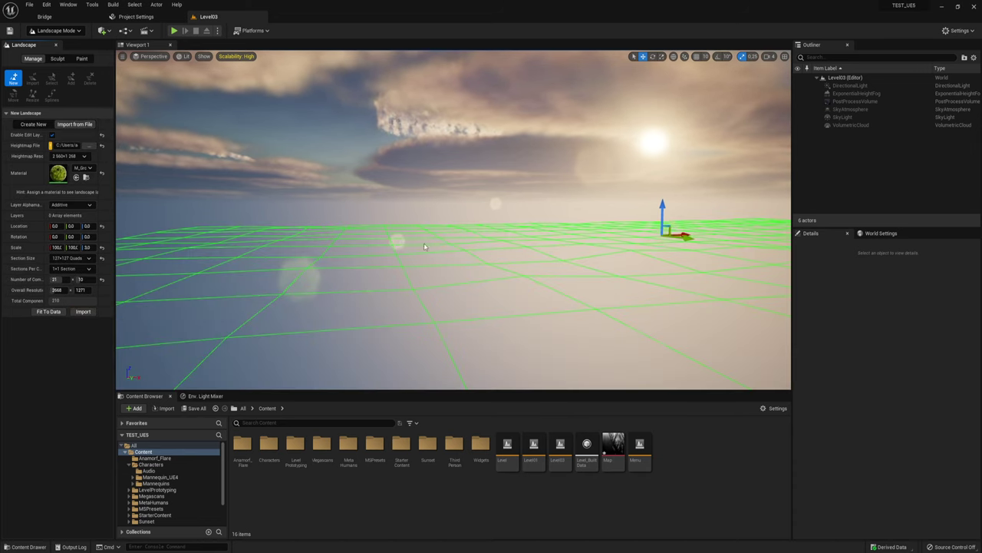
right_click_drag(460, 231, 491, 222)
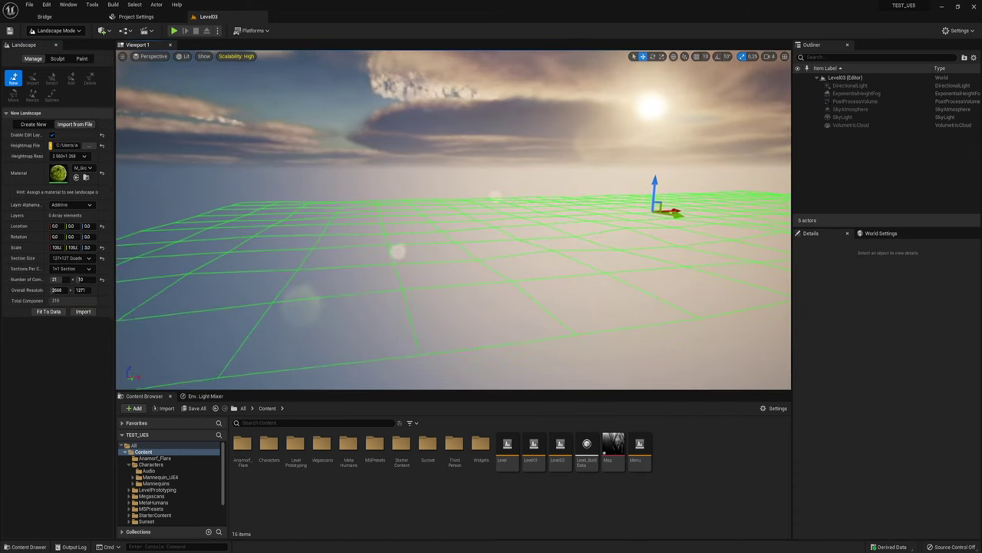
right_click_drag(460, 231, 148, 134)
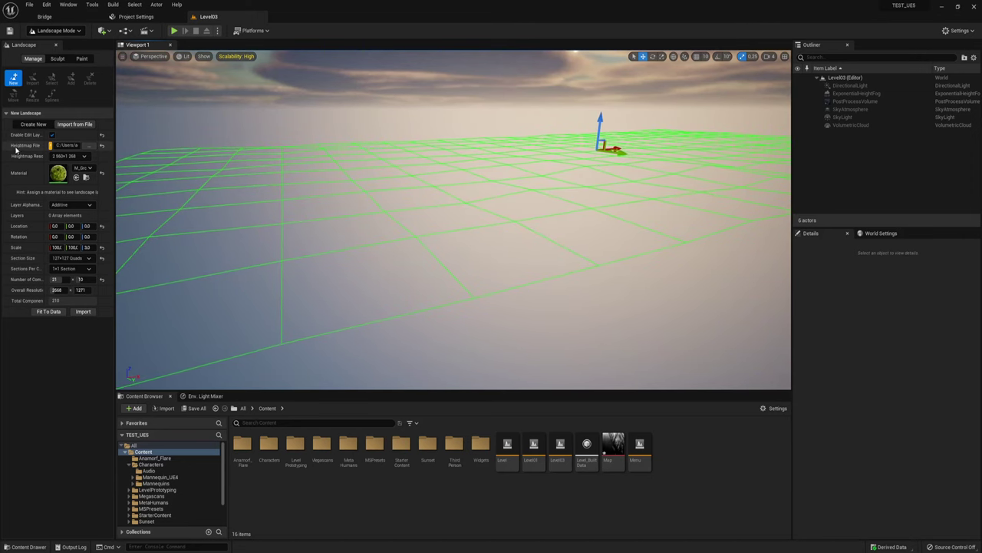
- Pick Desktop's Map.png as the landscape heightmap file, giving 5120 x 2658 resolution
left_click(89, 145)
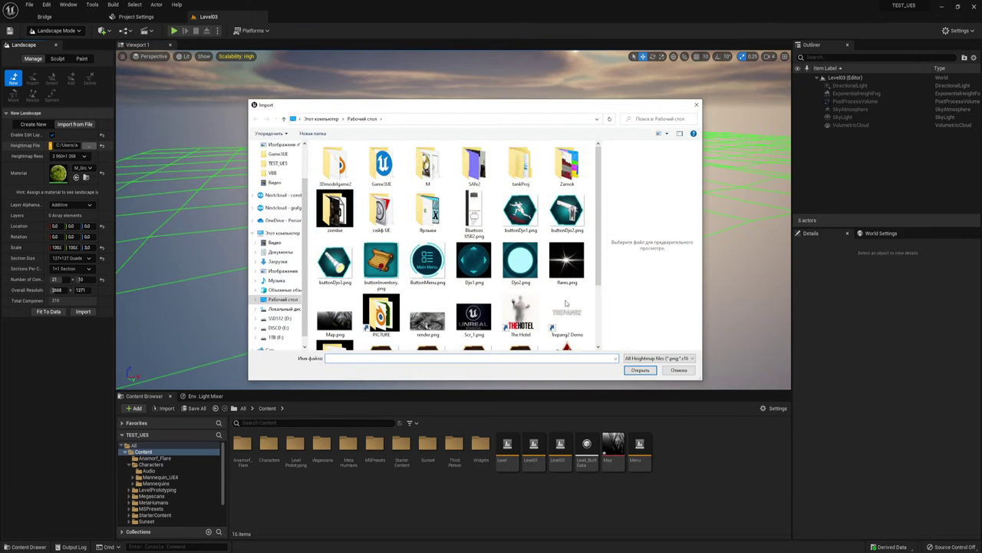
scroll(495, 305, "down", 3)
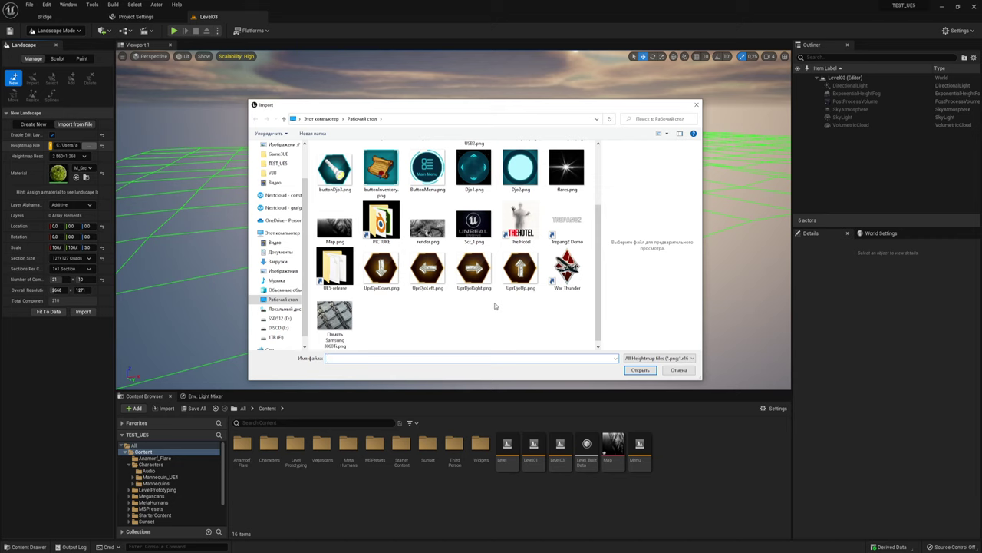
scroll(491, 304, "up", 3)
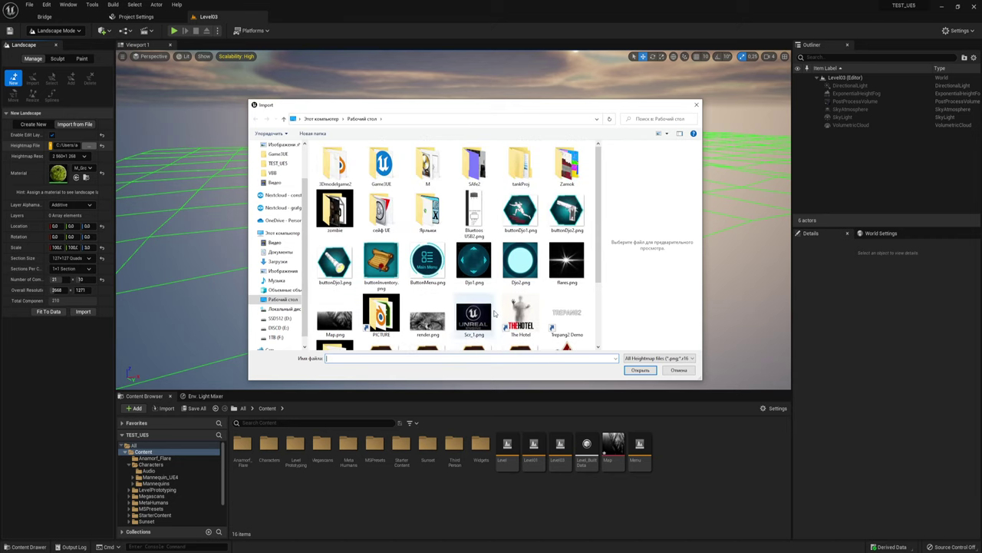
scroll(426, 246, "down", 3)
left_click(335, 230)
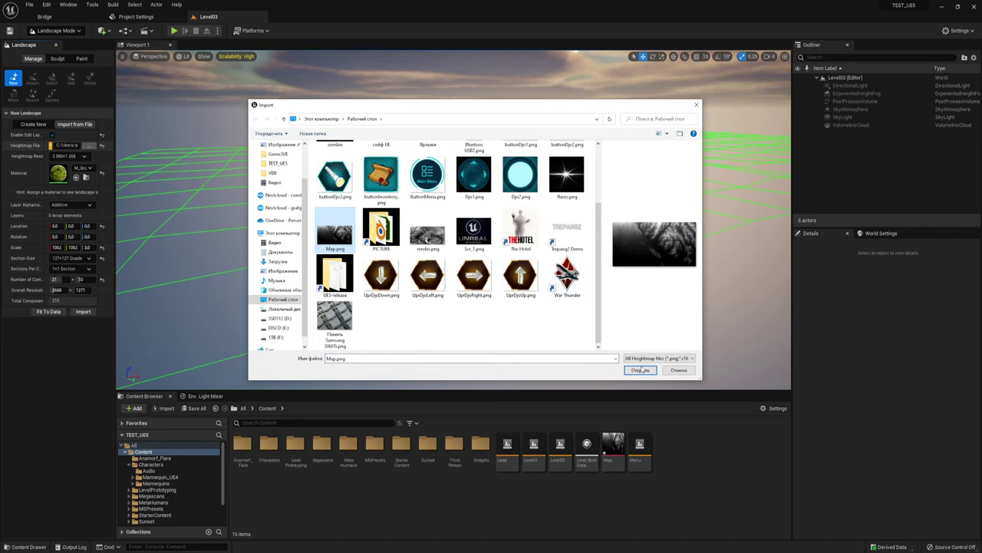
left_click(641, 370)
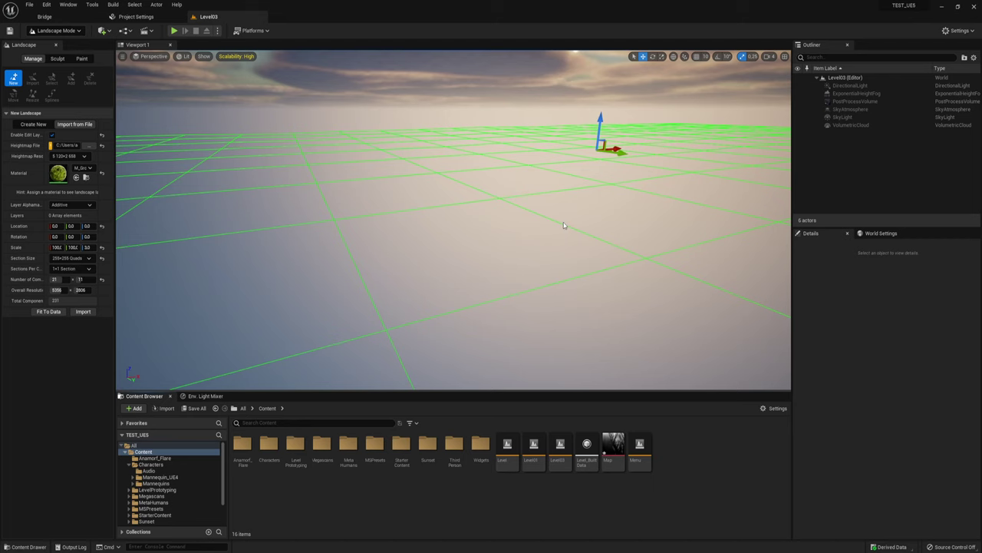
- Set the landscape Scale Z to 100 and orbit to see the raised Map.png peaks
mouse_move(562, 225)
right_mouse_down()
mouse_move(691, 215)
mouse_move(219, 195)
right_mouse_up()
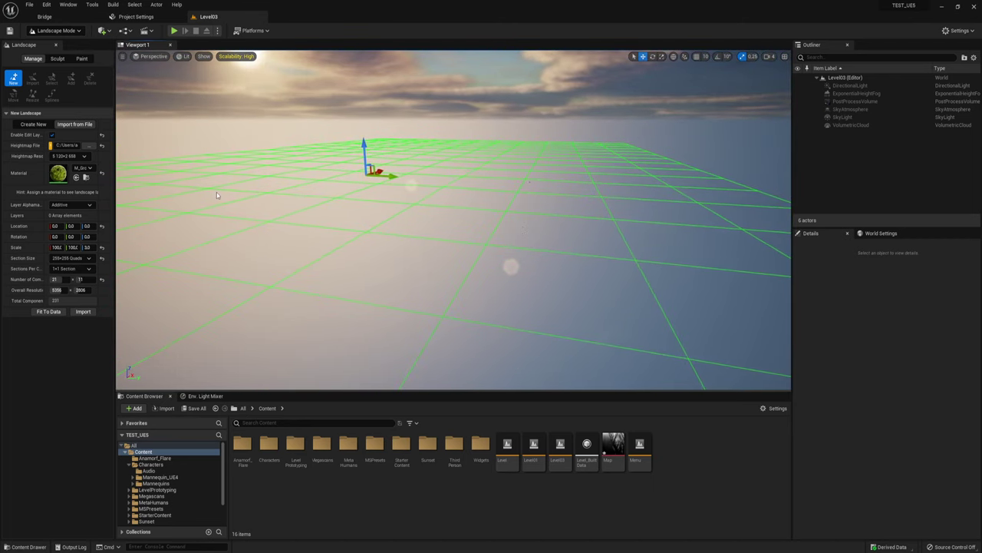
key("Tab")
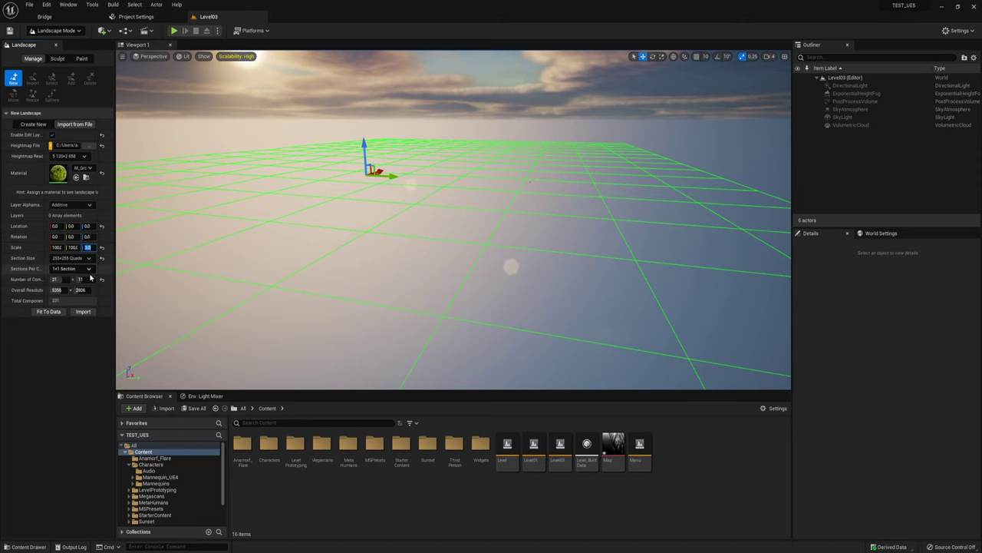
key("Return")
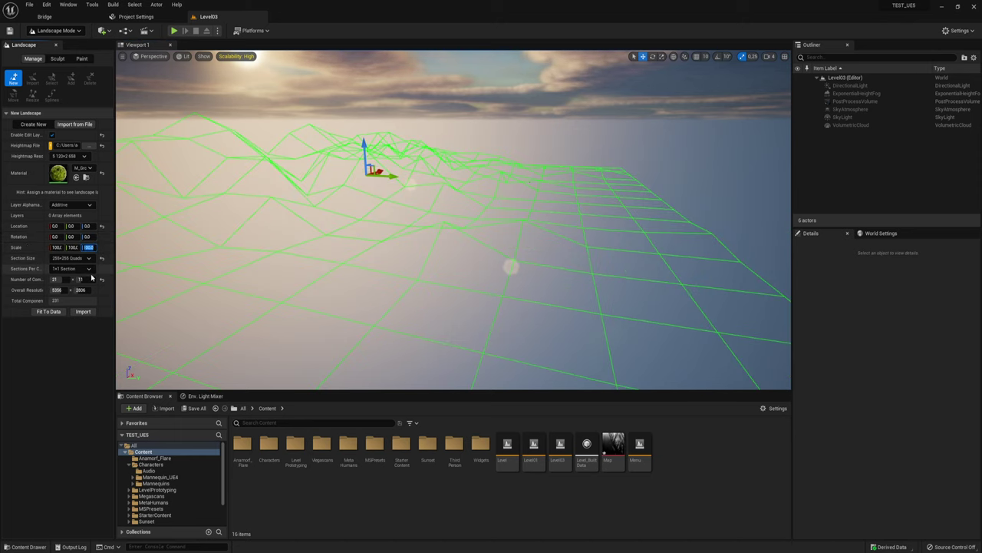
right_click_drag(323, 230, 230, 223)
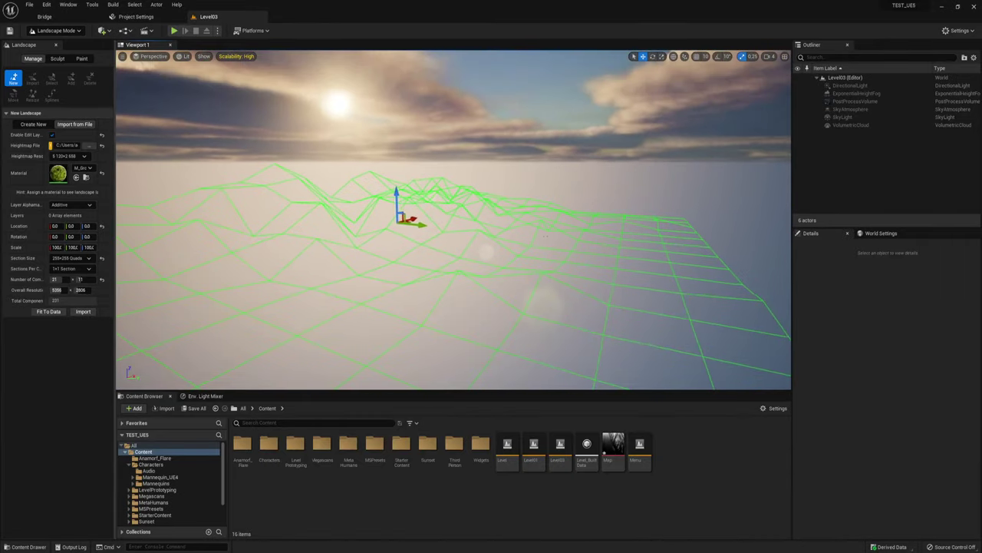
right_click_drag(230, 222, 442, 260)
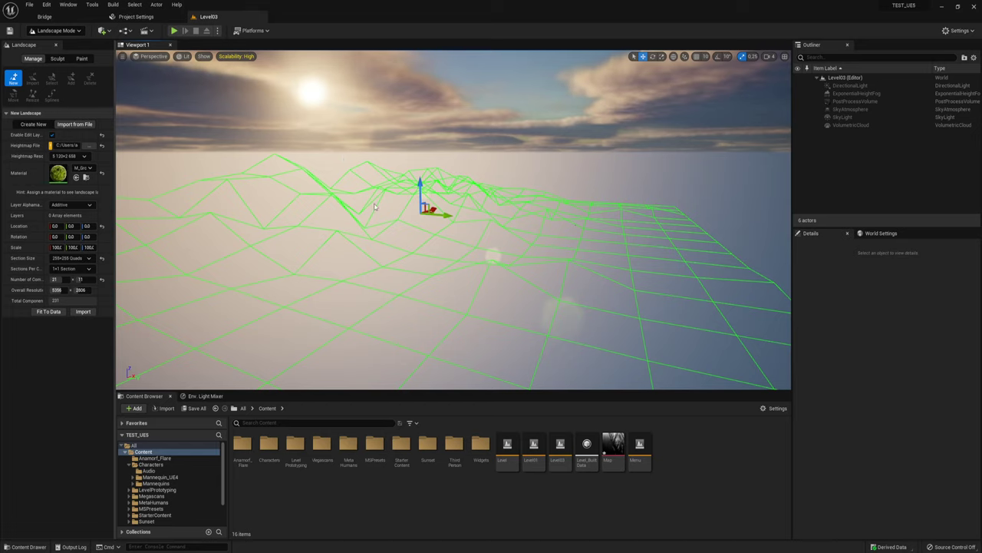
mouse_move(378, 215)
right_mouse_down()
mouse_move(361, 238)
mouse_move(360, 261)
mouse_move(361, 230)
mouse_move(431, 221)
right_mouse_up()
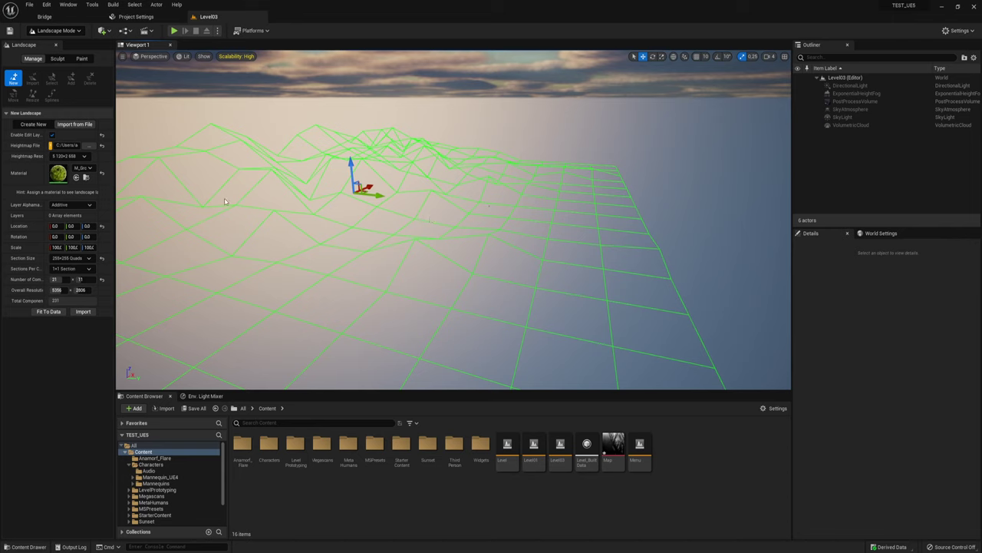
- Assign M_Ground_Moss1_Inst as the landscape material and import the Map.png heightmap
left_click(89, 168)
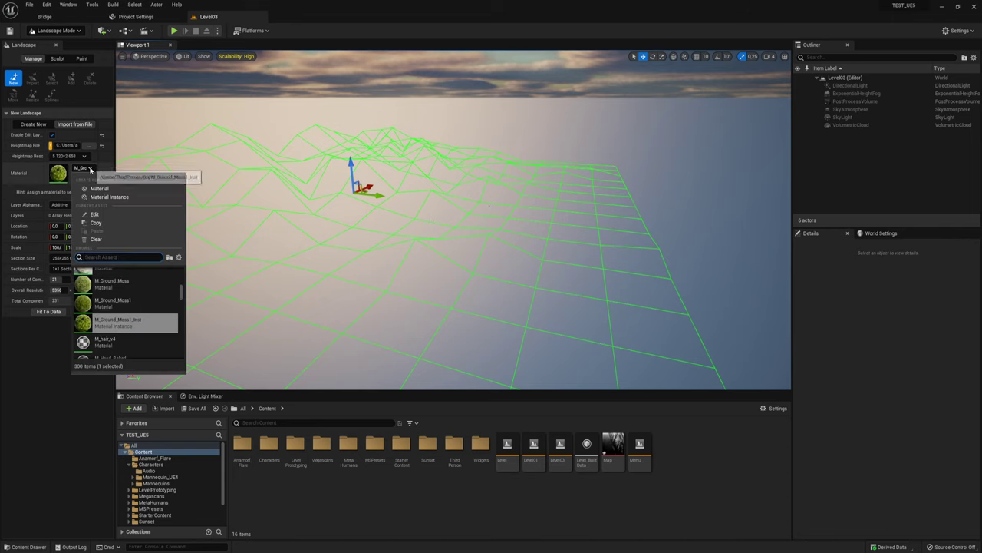
left_click(131, 320)
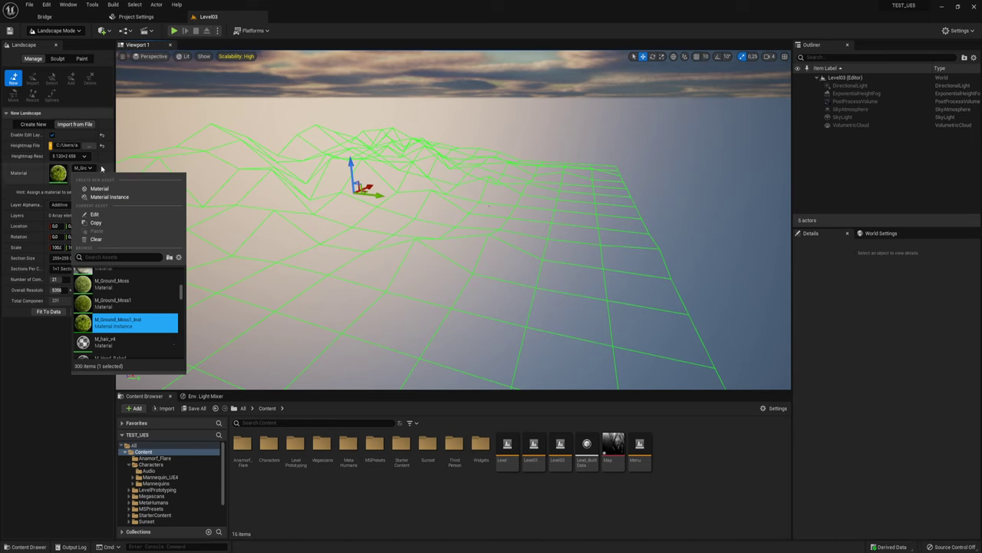
left_click(107, 168)
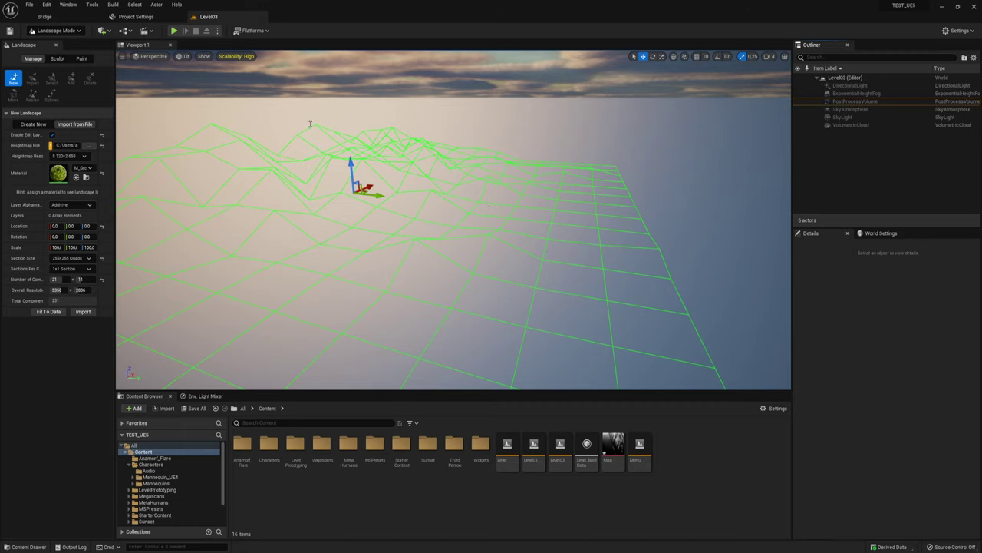
right_click_drag(522, 202, 524, 202)
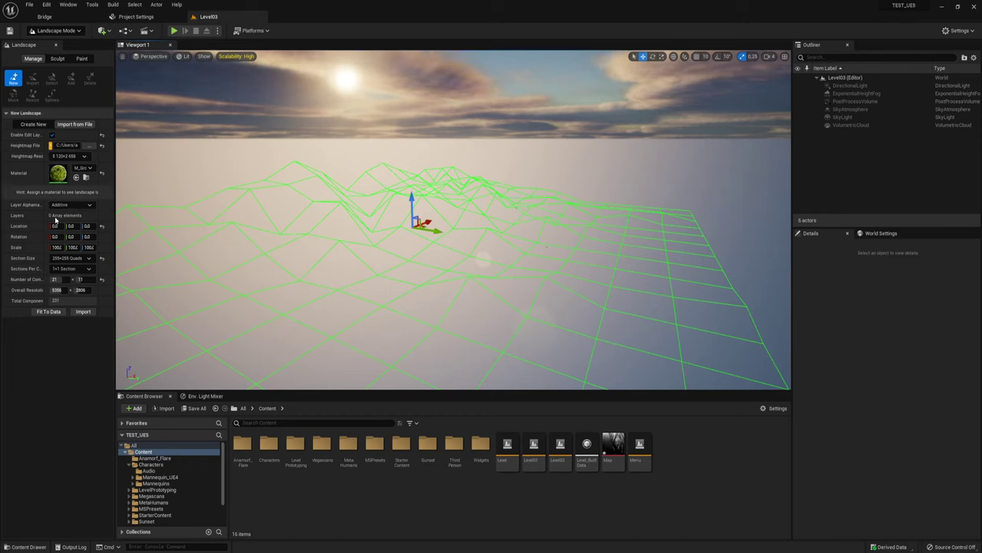
left_click(84, 312)
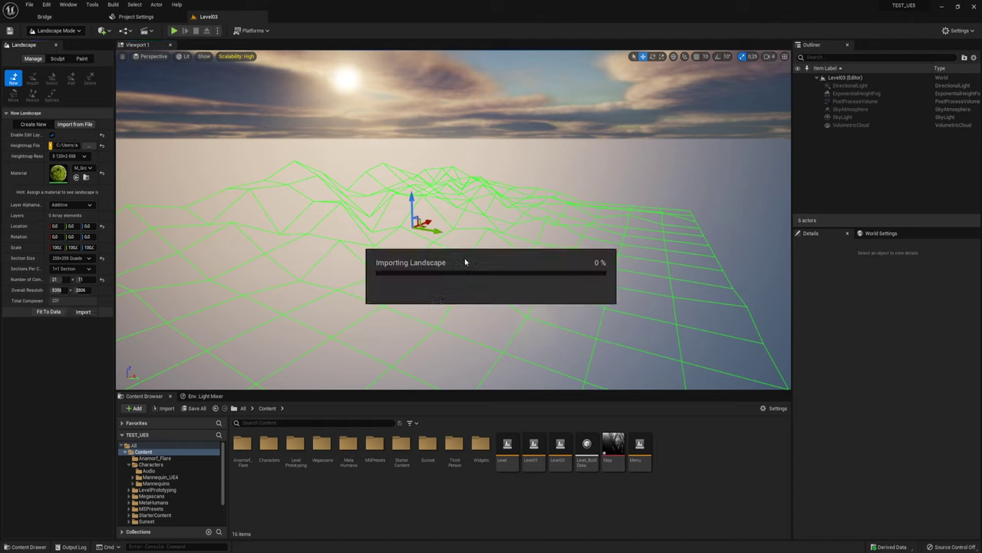
- Fly around the imported moss-covered mountain landscape to inspect its terraces and ranges
right_click(522, 229)
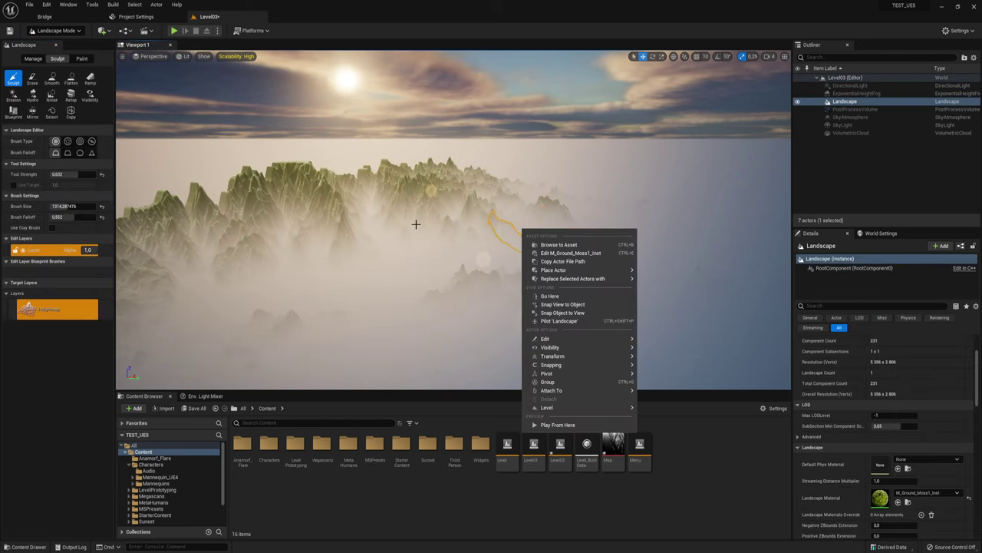
right_click(311, 171)
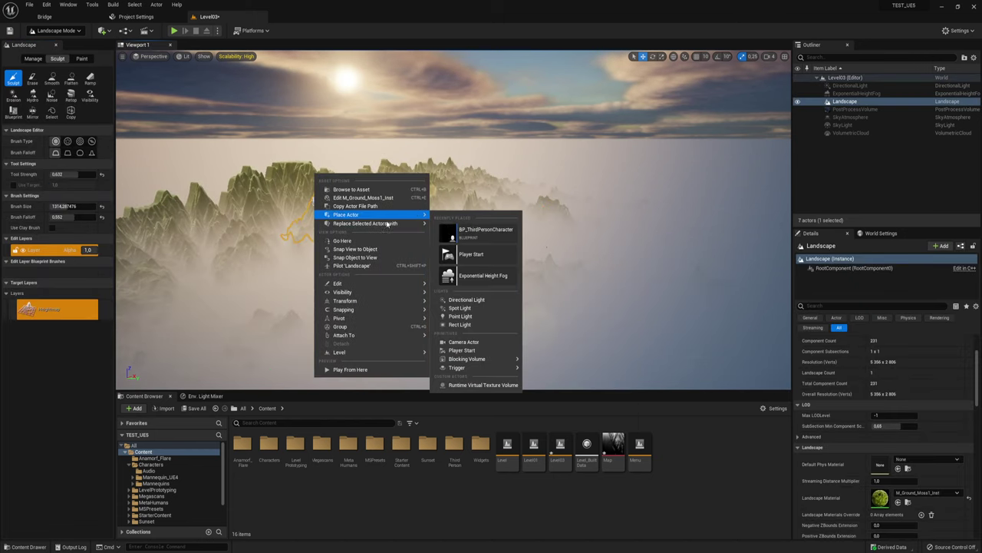
left_click(610, 177)
right_click_drag(612, 180, 568, 192)
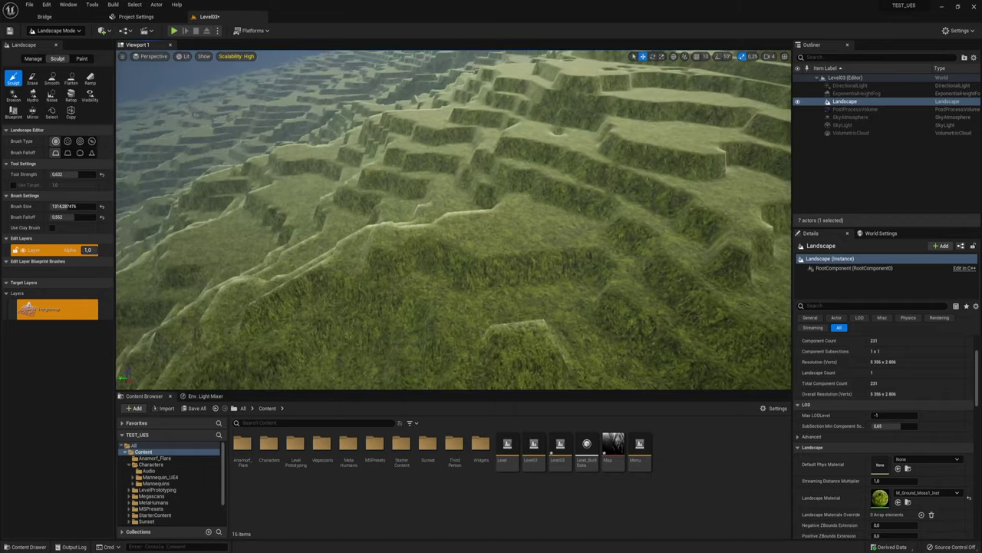
right_click_drag(441, 241, 441, 241)
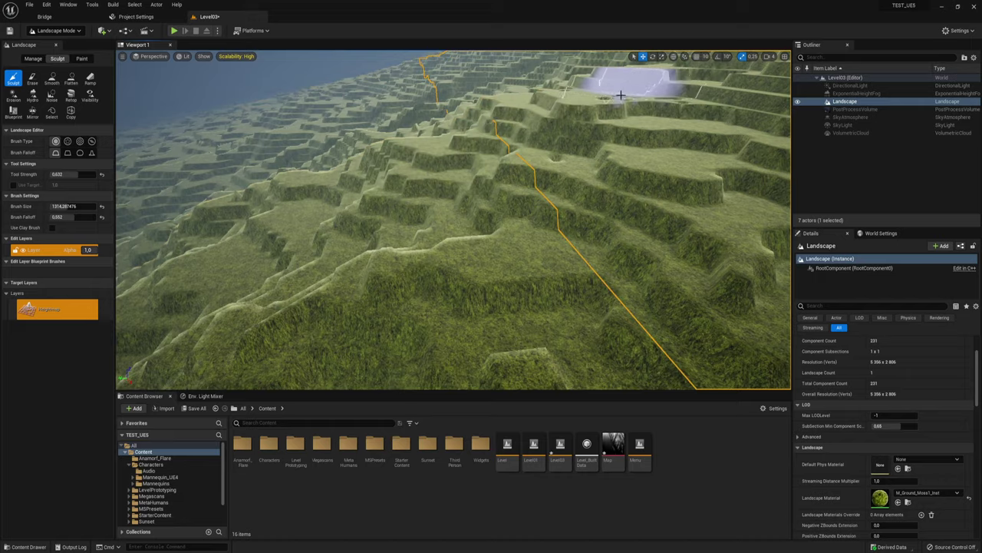
right_click_drag(469, 135, 469, 135)
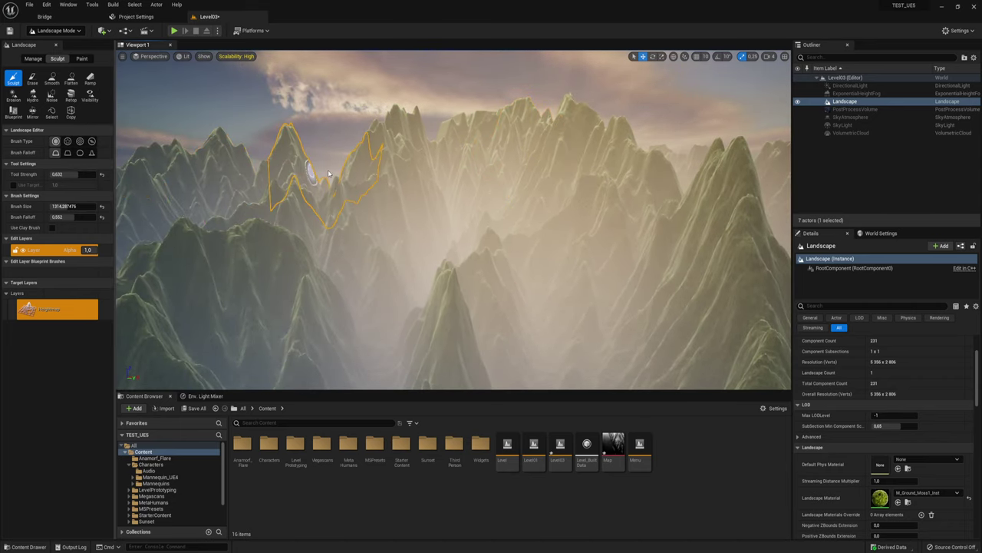
- Undo the last scene click and switch the editor back to Select Mode
key("ctrl+z")
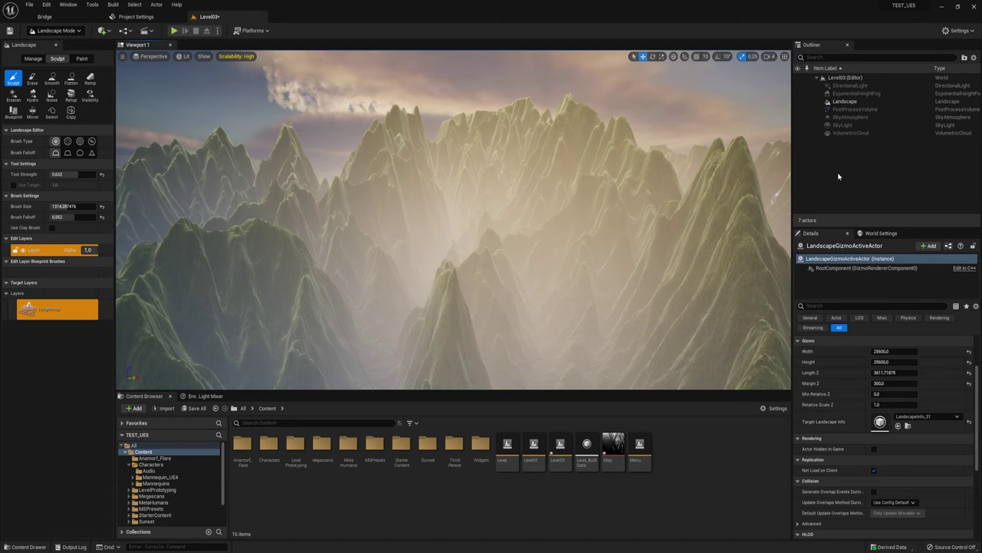
left_click(80, 30)
left_click(53, 46)
left_click(362, 218)
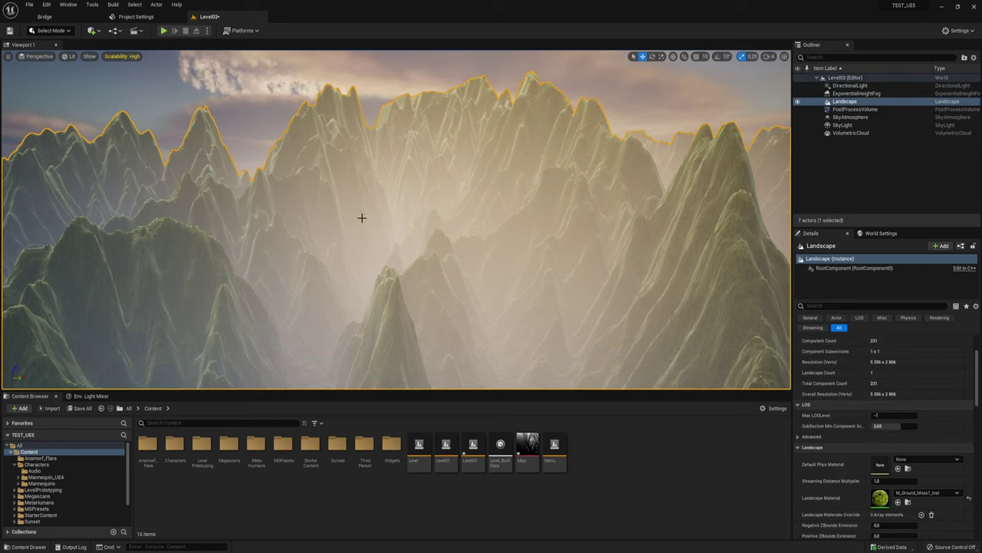
- Delete the mountain landscape and return to Landscape Mode for a fresh preview at Z scale 50
key("Delete")
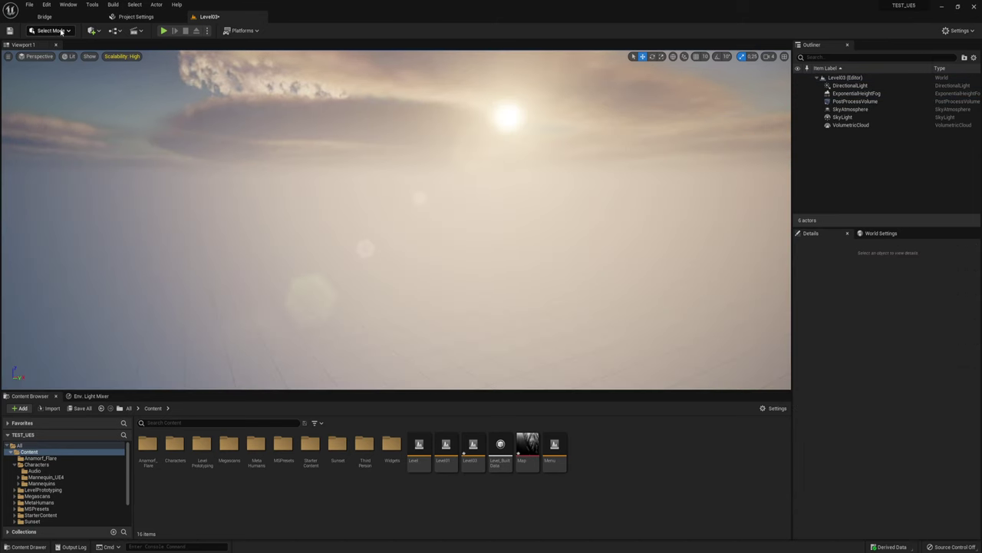
left_click(61, 30)
left_click(56, 58)
type("50")
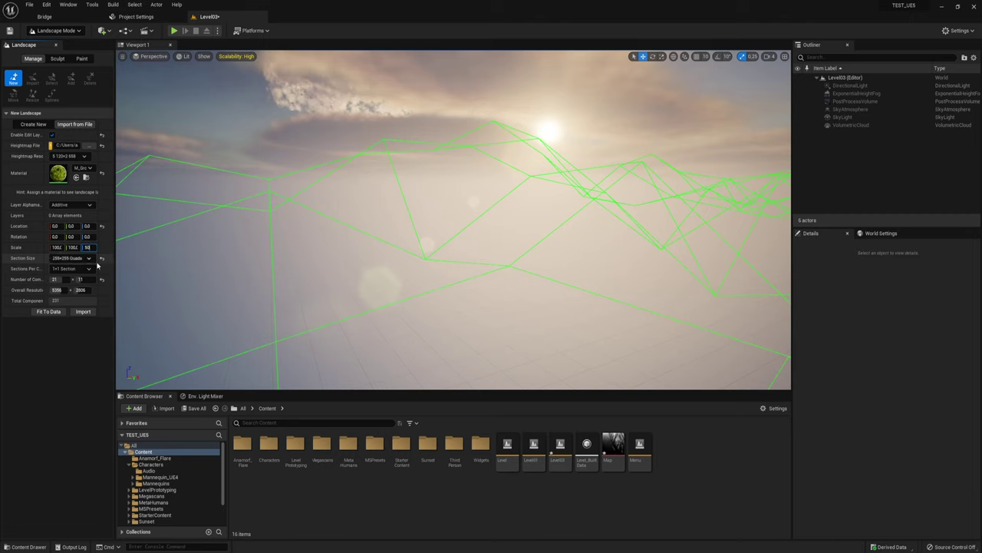
- Re-import the Map.png heightmap as a landscape at Z scale 50
left_click(83, 311)
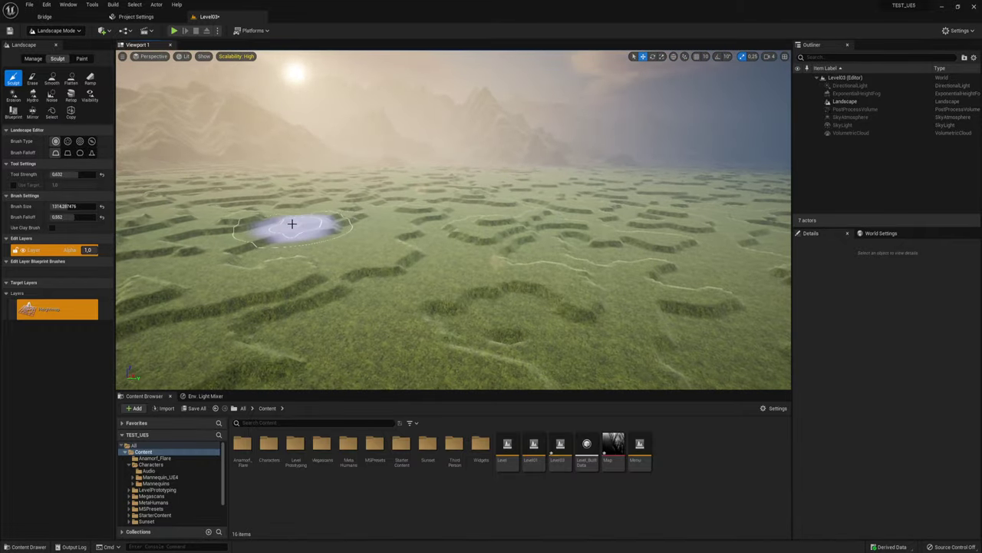
- Inspect the Z-50 terrain, undo it, and re-import the heightmap at Z scale 25
right_click_drag(487, 233, 486, 232)
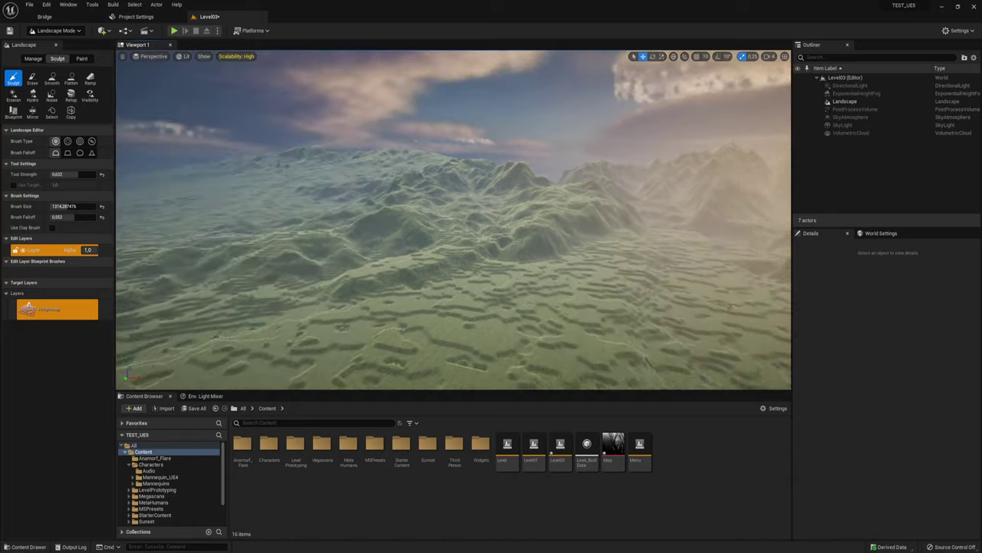
right_click_drag(498, 246, 499, 245)
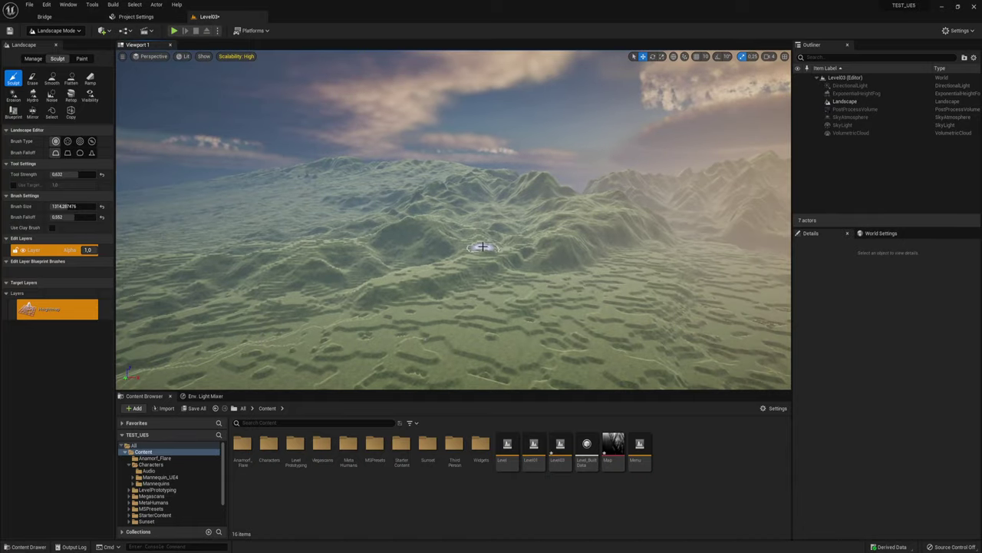
key("ctrl+z")
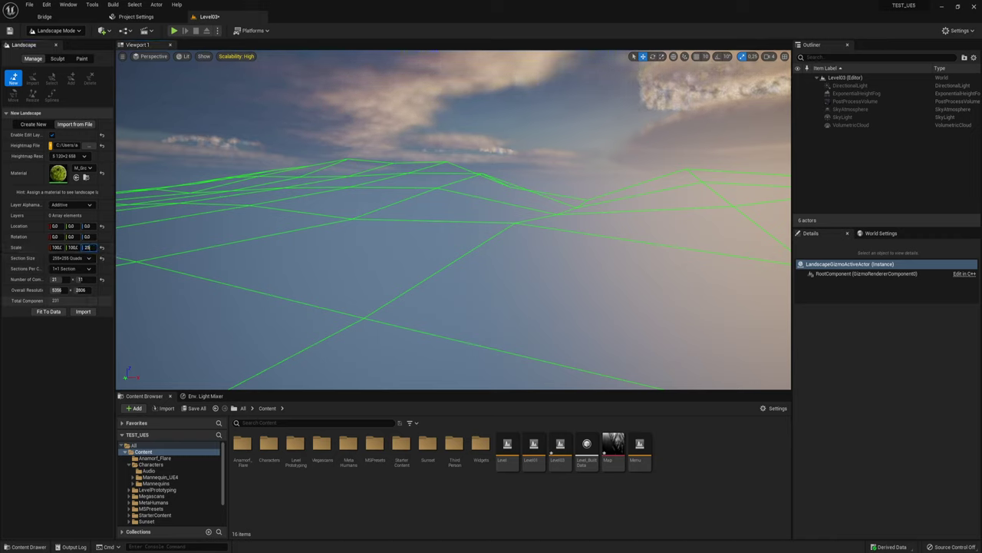
left_click(83, 311)
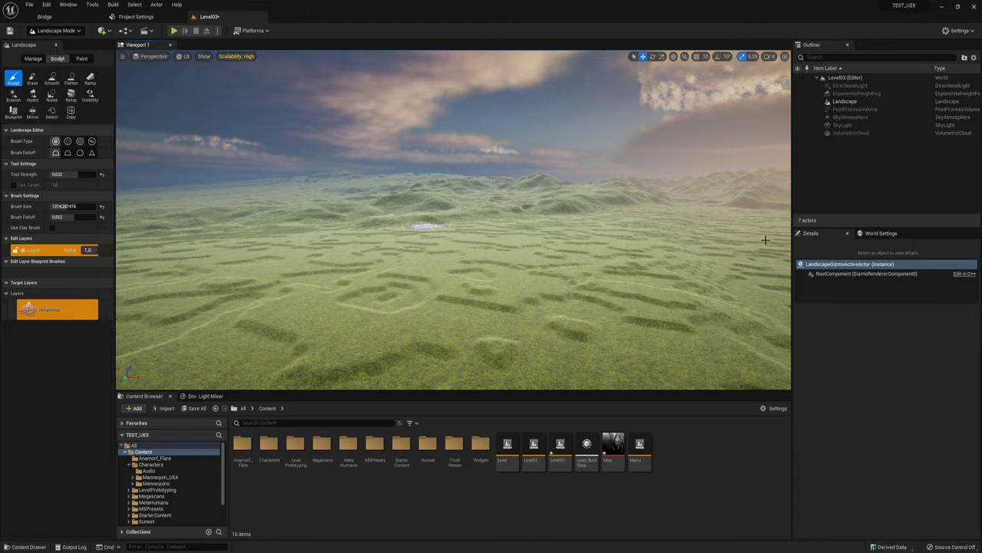
- Orbit and fly over the Z-25 plain, its low ridges and distant rolling hills
mouse_move(460, 230)
right_mouse_down()
mouse_move(384, 215)
mouse_move(291, 223)
mouse_move(307, 276)
mouse_move(422, 213)
right_mouse_up()
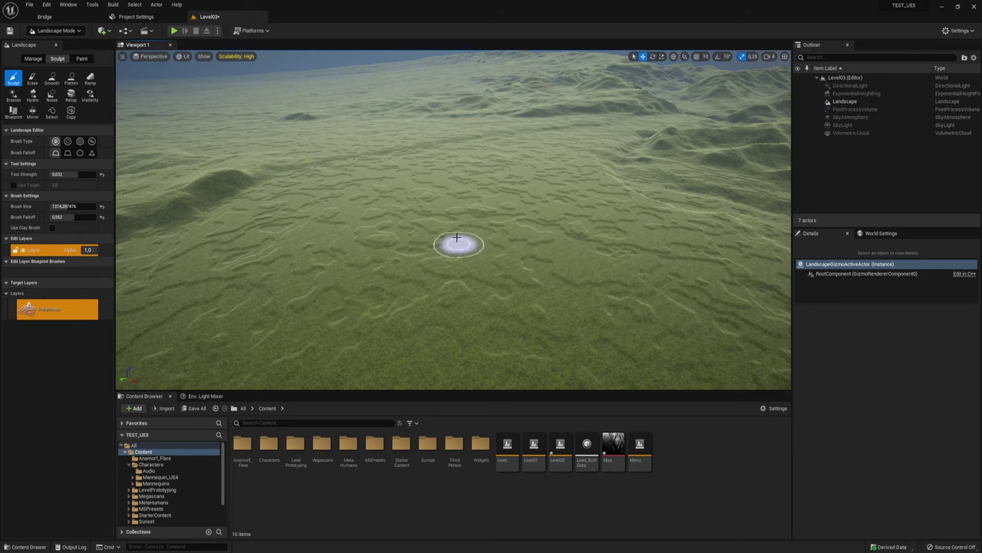
mouse_move(457, 239)
right_mouse_down()
mouse_move(453, 184)
mouse_move(369, 192)
mouse_move(368, 254)
mouse_move(456, 228)
right_mouse_up()
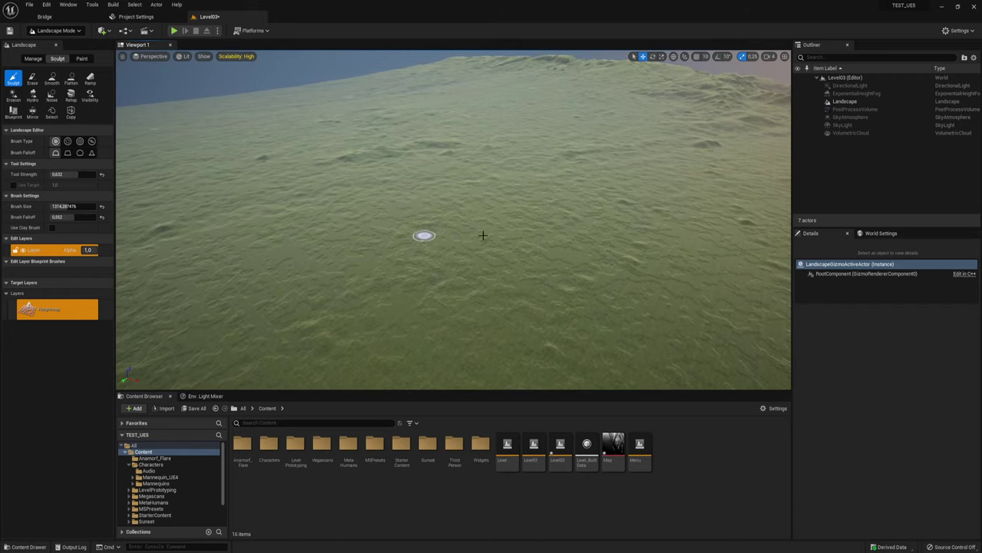
mouse_move(482, 234)
right_mouse_down()
mouse_move(468, 192)
mouse_move(460, 230)
mouse_move(476, 223)
right_mouse_up()
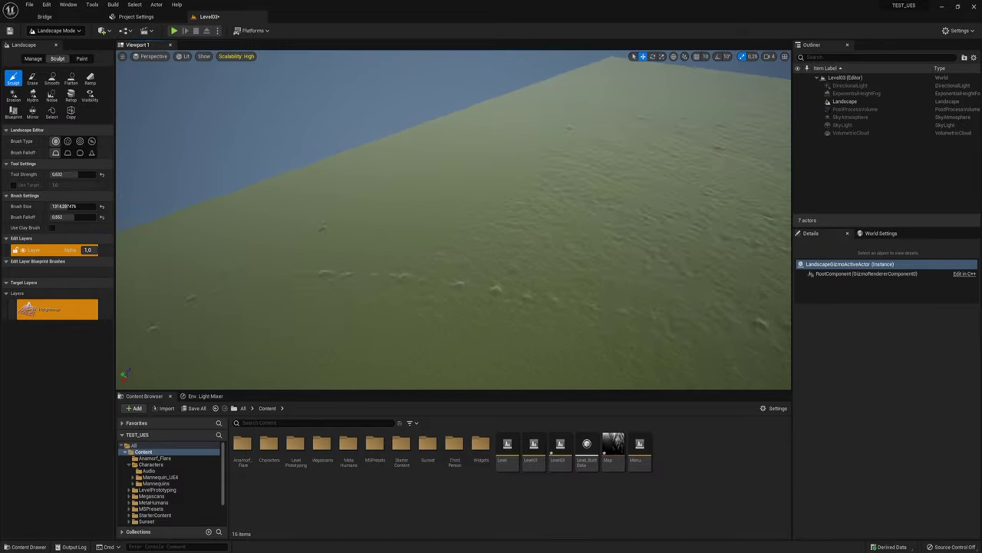
mouse_move(476, 223)
right_mouse_down()
mouse_move(476, 184)
mouse_move(476, 231)
mouse_move(476, 184)
mouse_move(531, 241)
mouse_move(491, 222)
right_mouse_up()
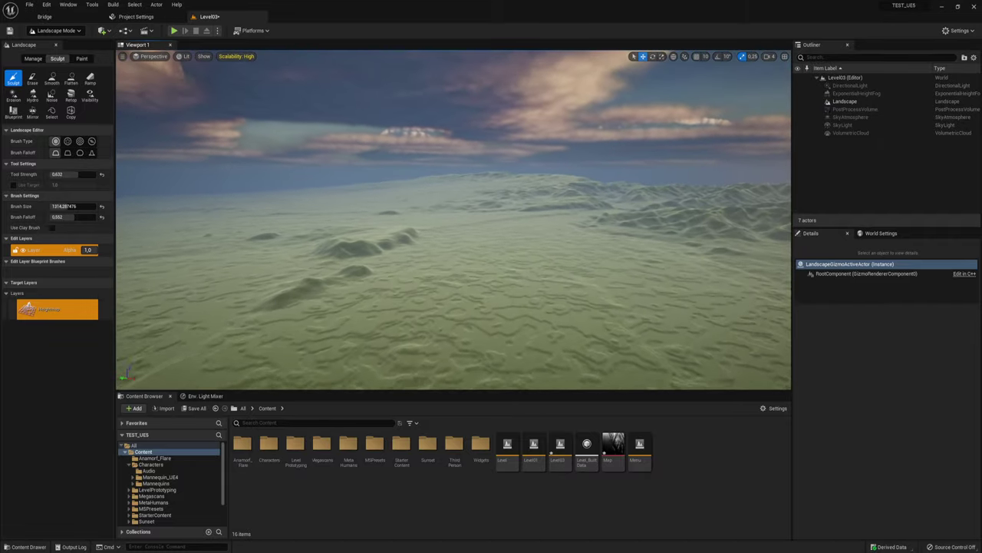
mouse_move(491, 223)
right_mouse_down()
mouse_move(491, 192)
mouse_move(476, 207)
mouse_move(530, 247)
right_mouse_up()
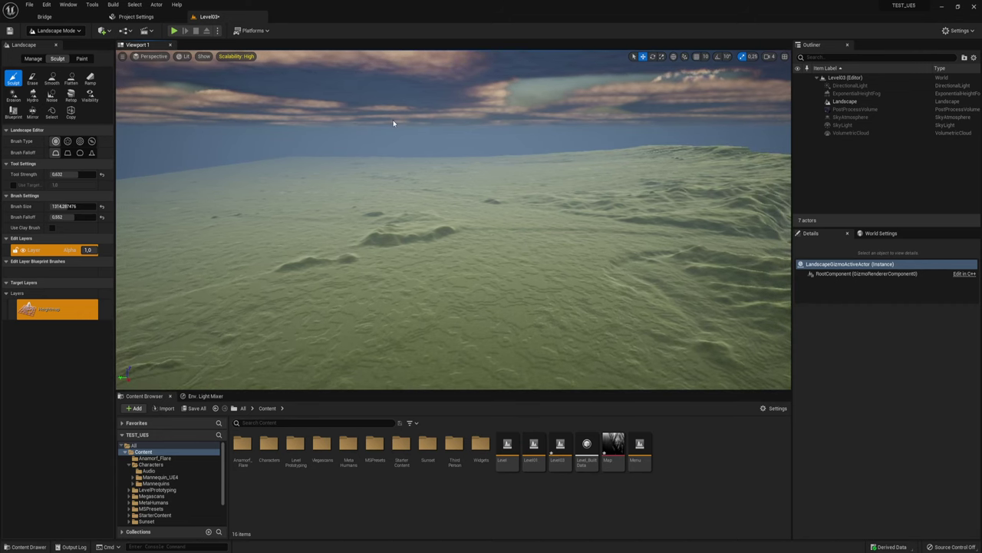
- Smooth the terrain with a Brush Size of about 3672, undoing one stroke
left_click(50, 78)
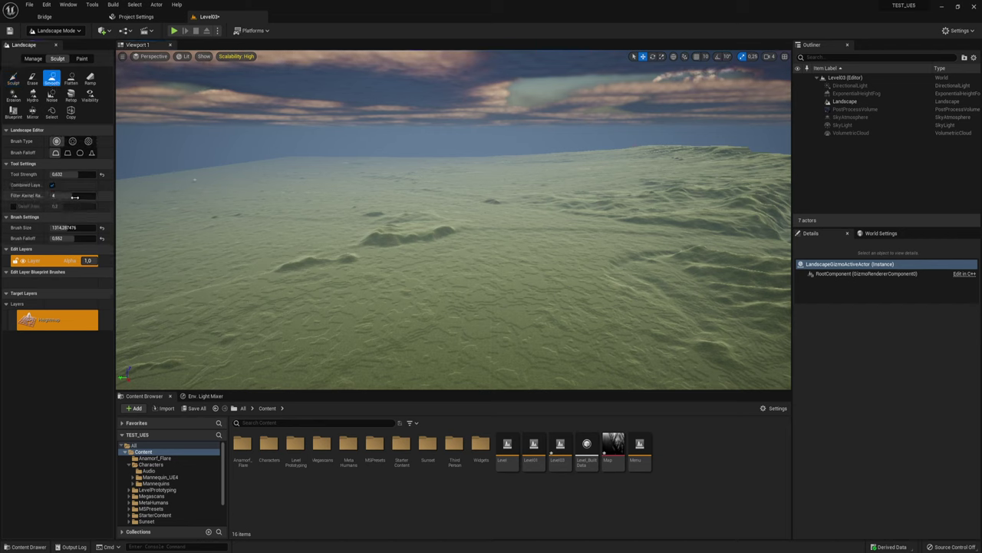
left_click_drag(73, 227, 84, 227)
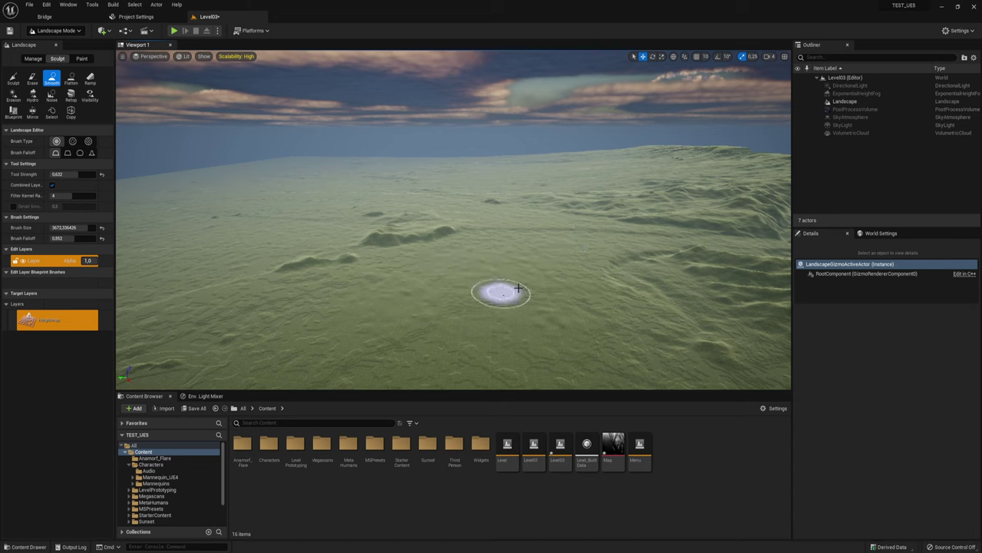
key("ctrl+z")
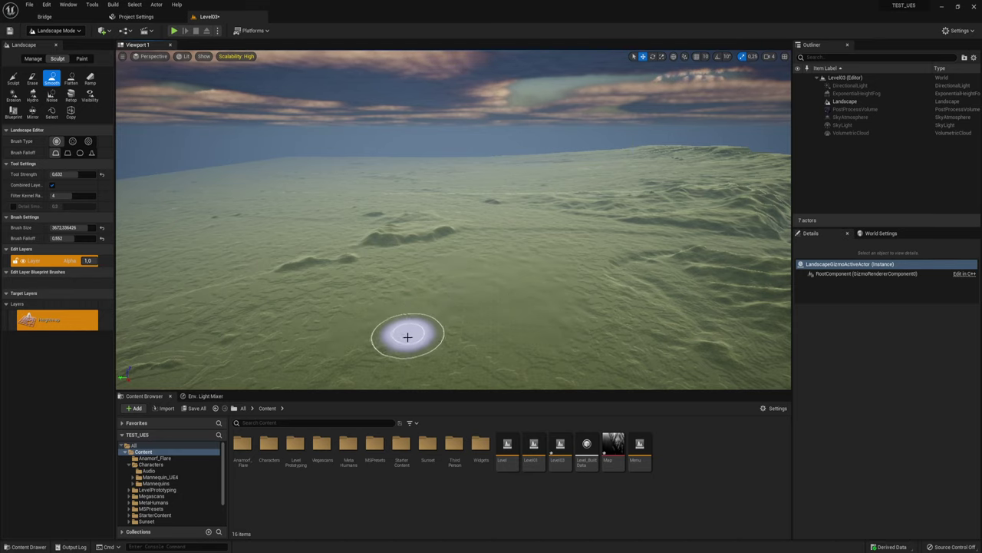
mouse_move(518, 325)
right_mouse_down()
mouse_move(521, 361)
mouse_move(522, 338)
mouse_move(514, 342)
right_mouse_up()
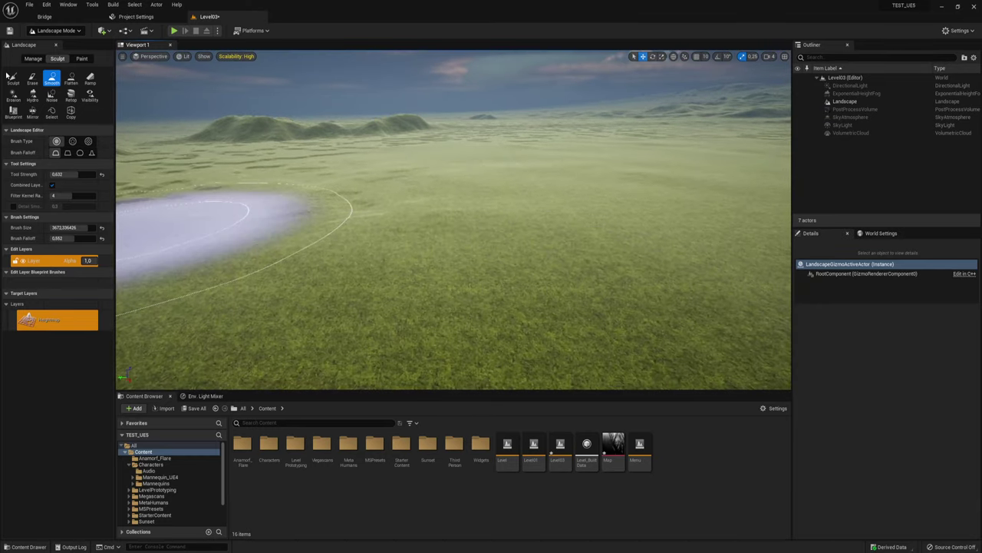
- Switch from landscape editing back to Select Mode and look over the grass
left_click(76, 32)
left_click(46, 41)
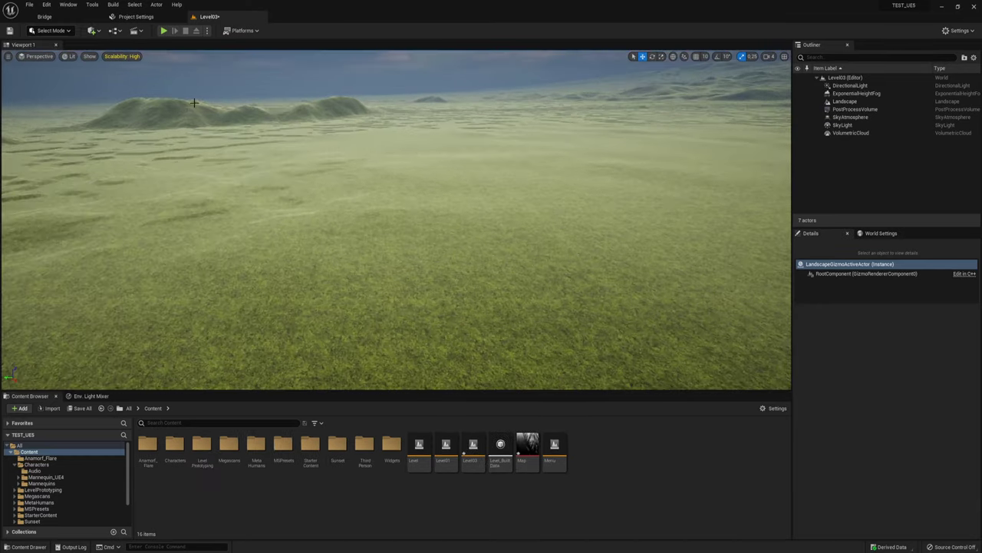
right_click_drag(594, 118, 594, 118)
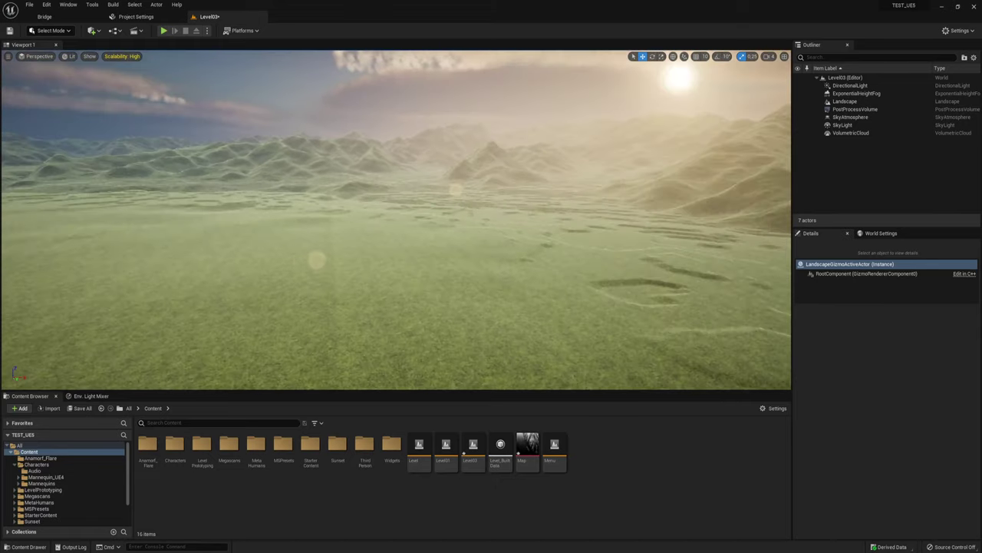
right_click_drag(527, 197, 527, 197)
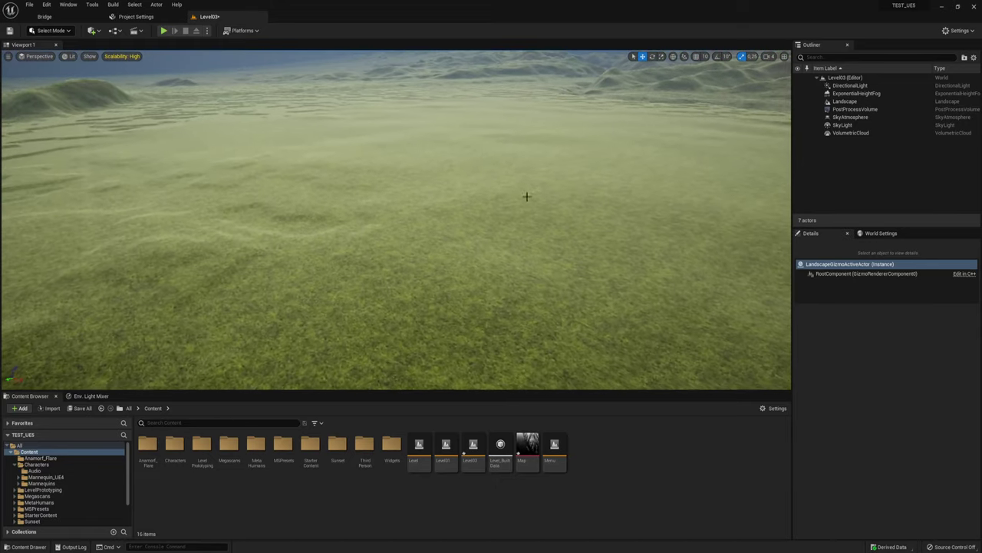
- Place a Player Start from the Place Actors panel onto the grassy terrain
left_click(70, 5)
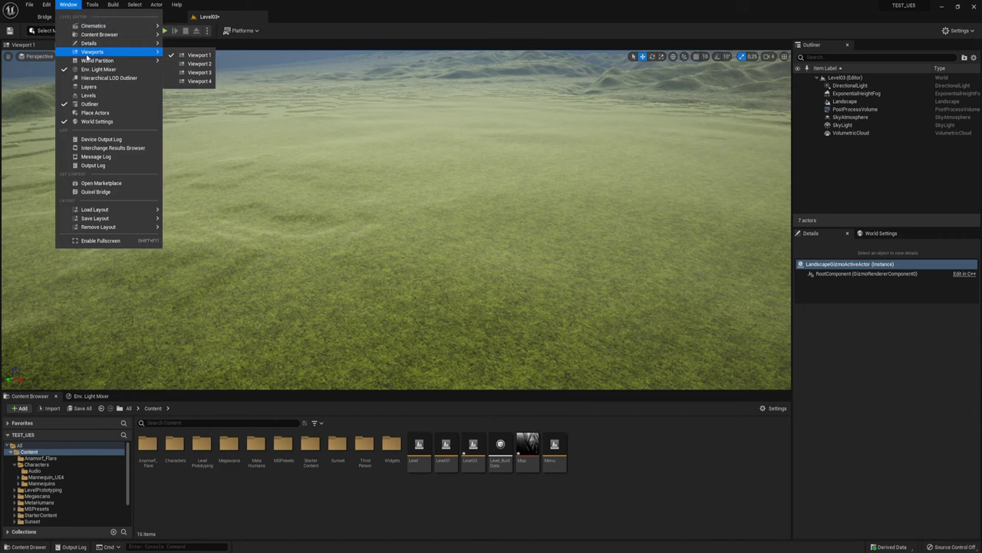
left_click(115, 113)
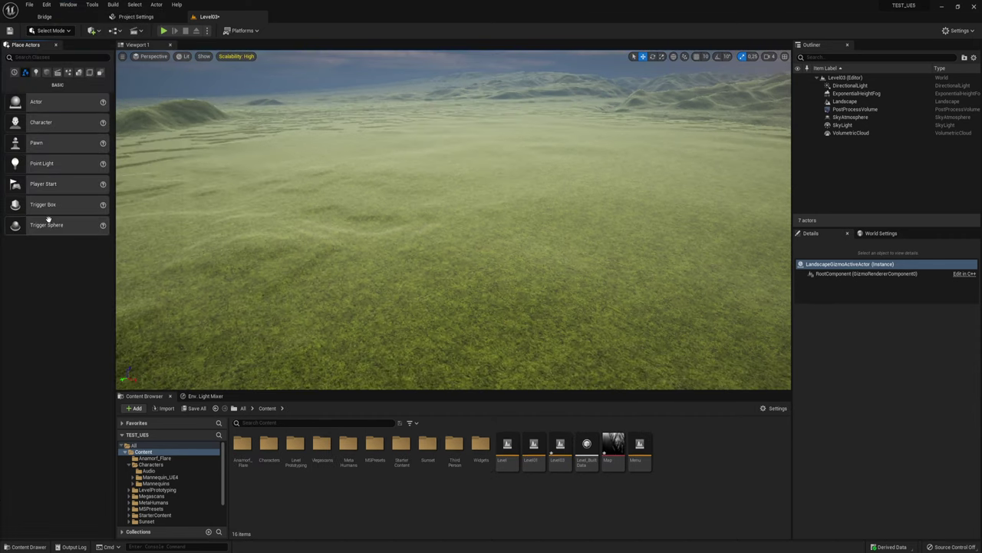
left_click_drag(44, 183, 512, 233)
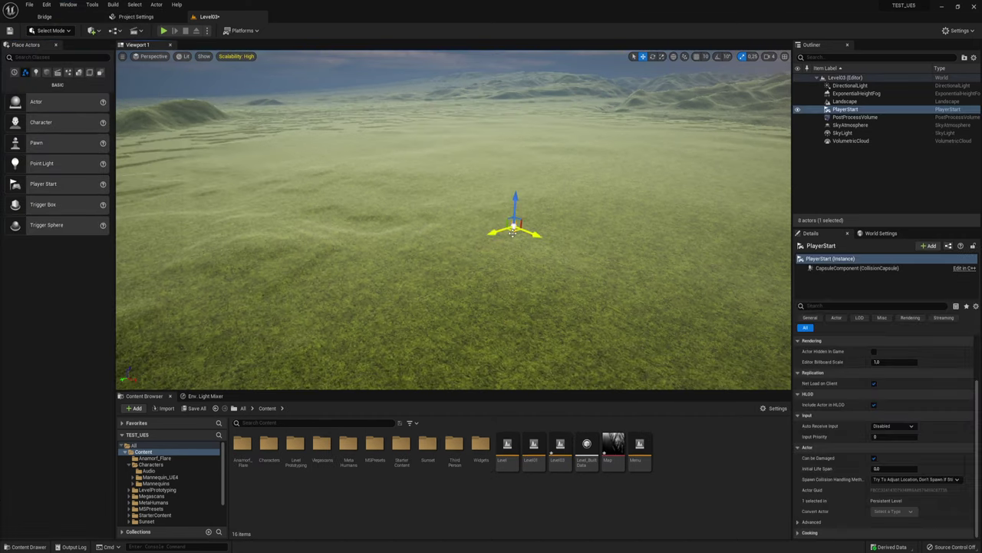
mouse_move(542, 236)
right_mouse_down()
mouse_move(459, 240)
mouse_move(541, 236)
right_mouse_up()
key("e")
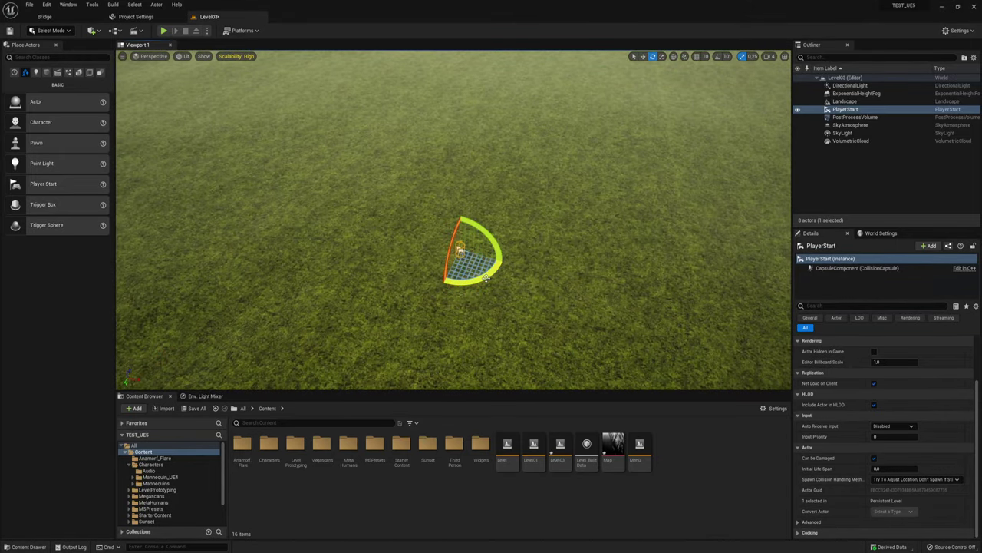
left_click(163, 30)
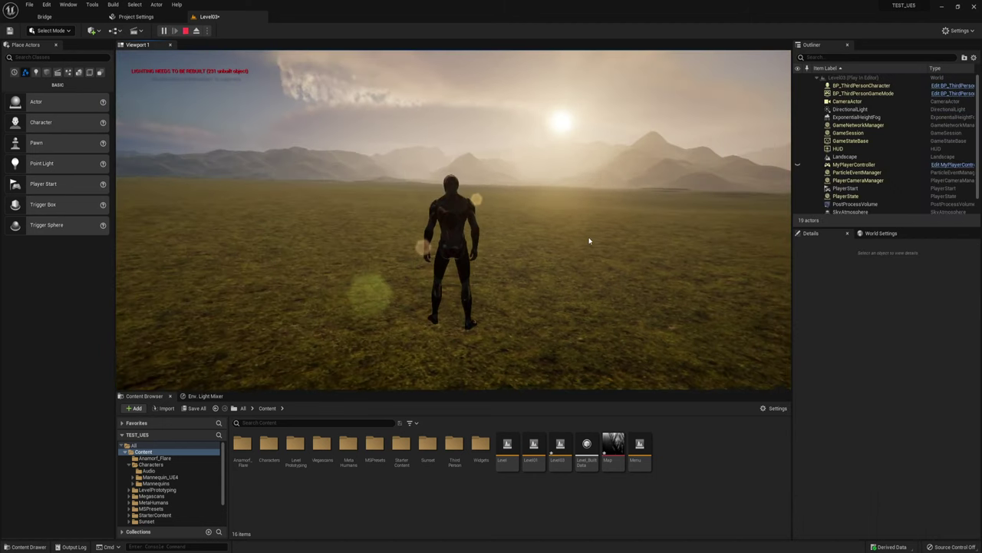
key("d")
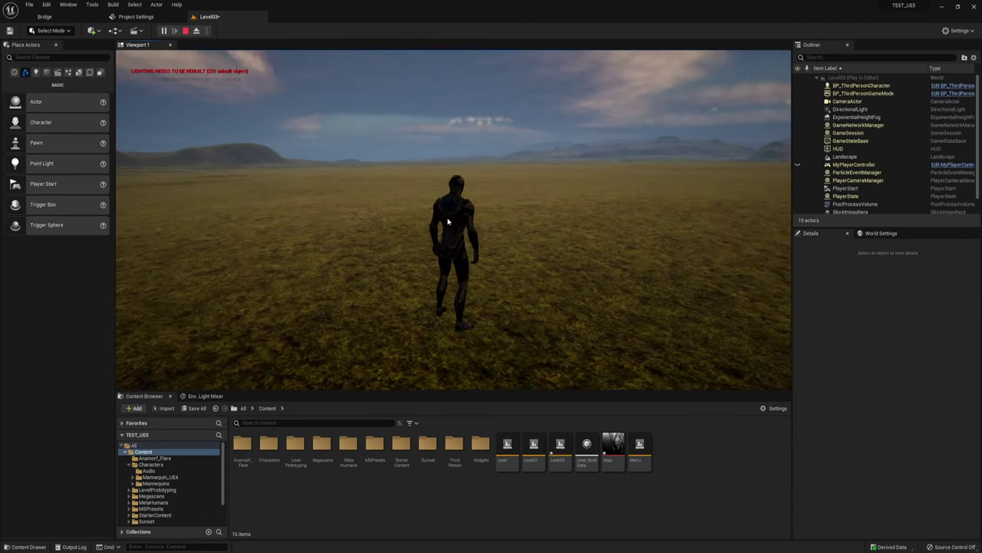
key("d")
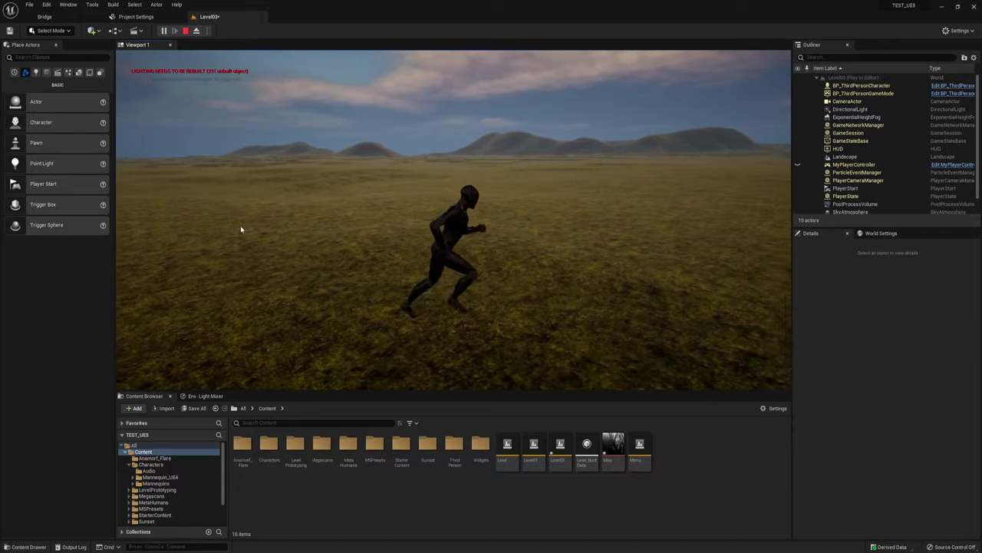
key("w")
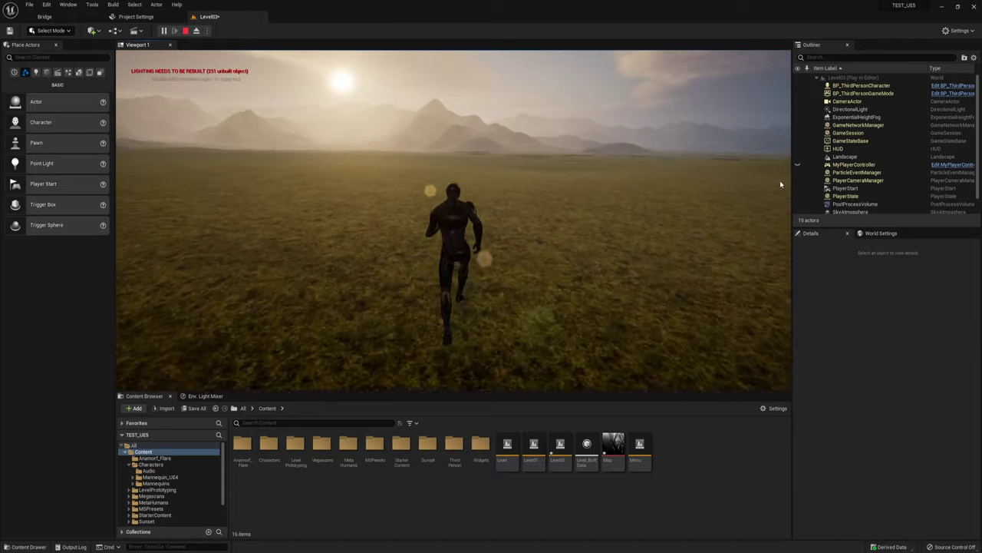
key("d")
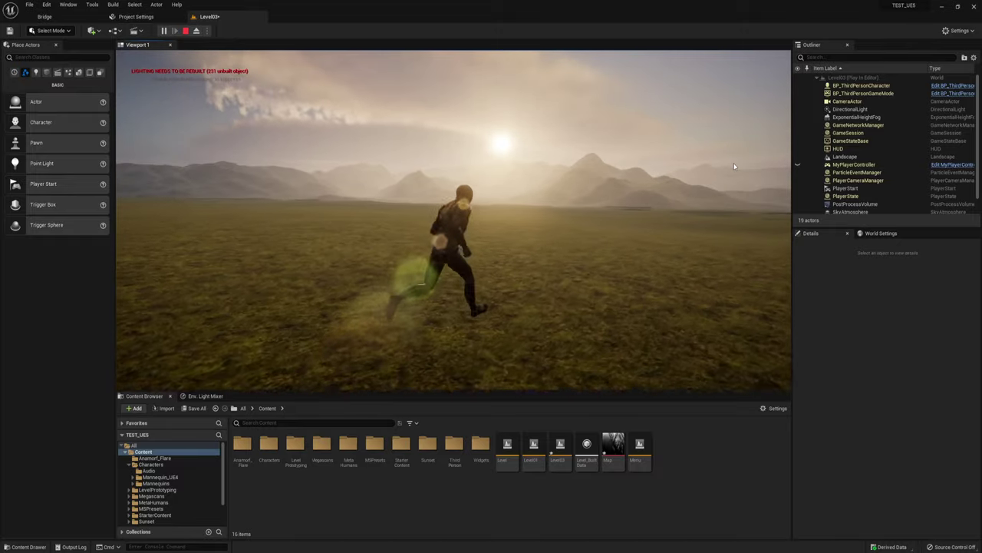
key("w")
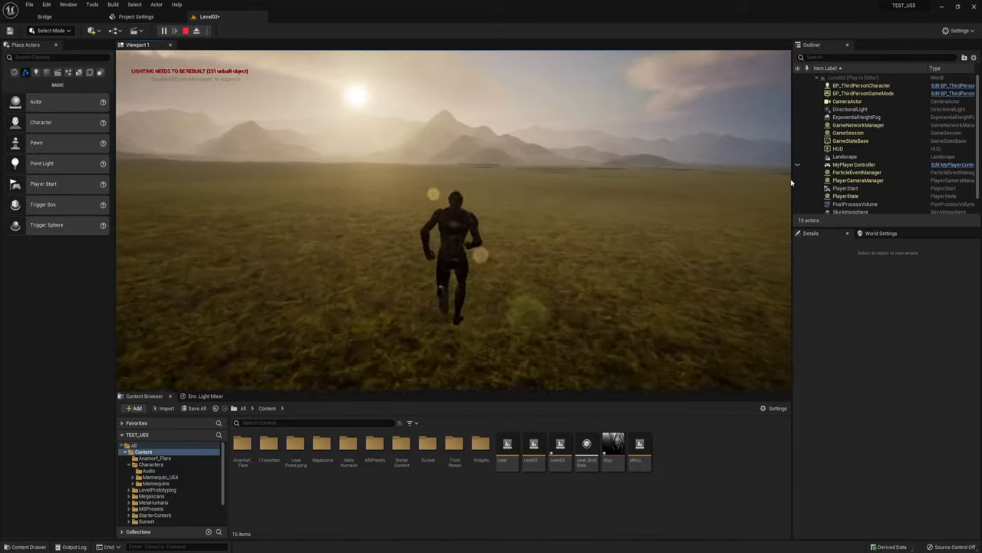
key("Escape")
- Move the PlayerStart onto the hills, then play the level and run around
right_click_drag(765, 177, 765, 177)
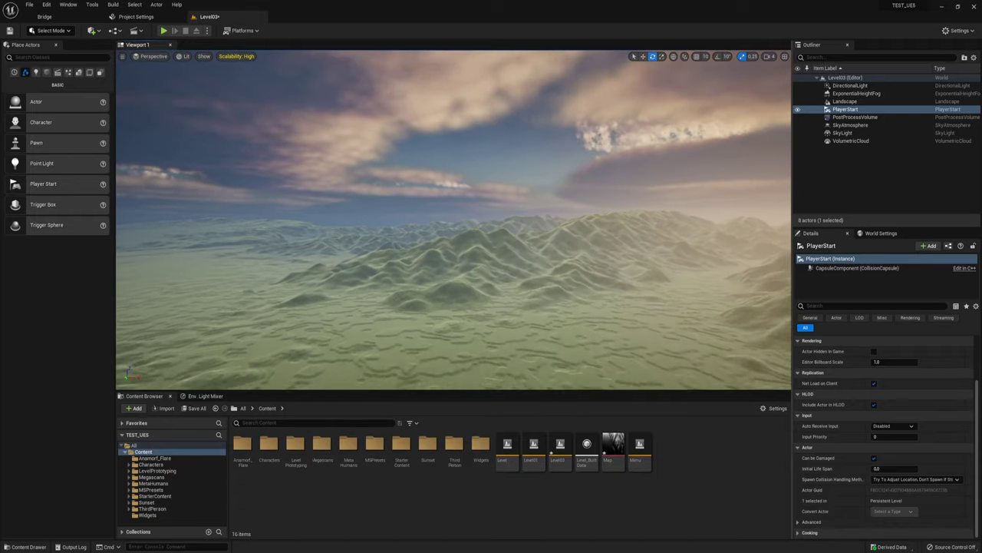
right_click_drag(551, 194, 551, 193)
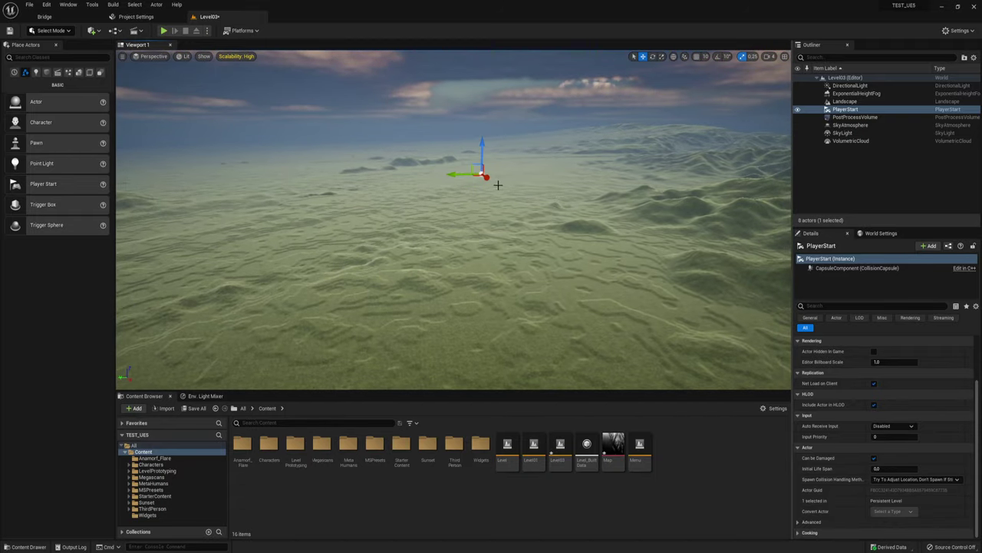
left_click_drag(482, 175, 627, 181)
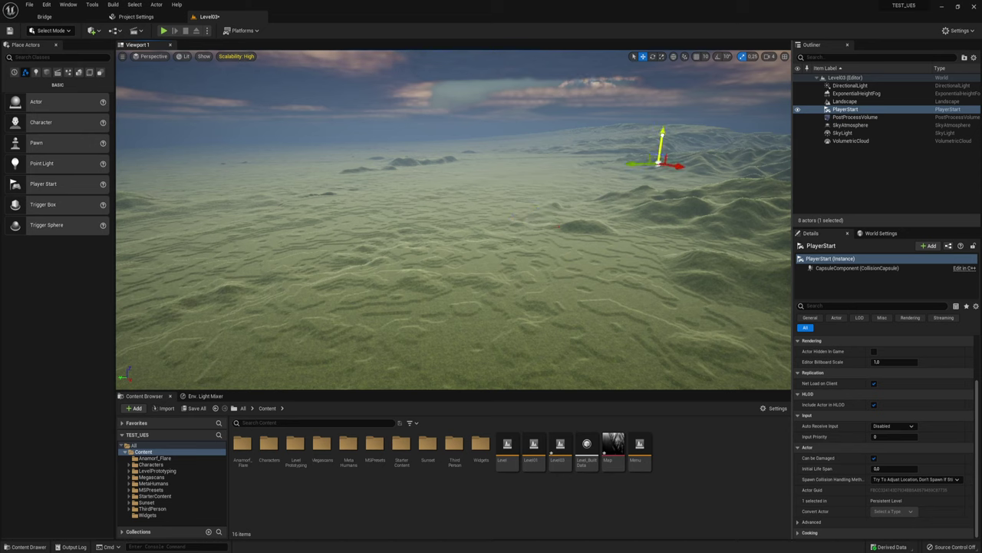
left_click_drag(662, 133, 655, 179)
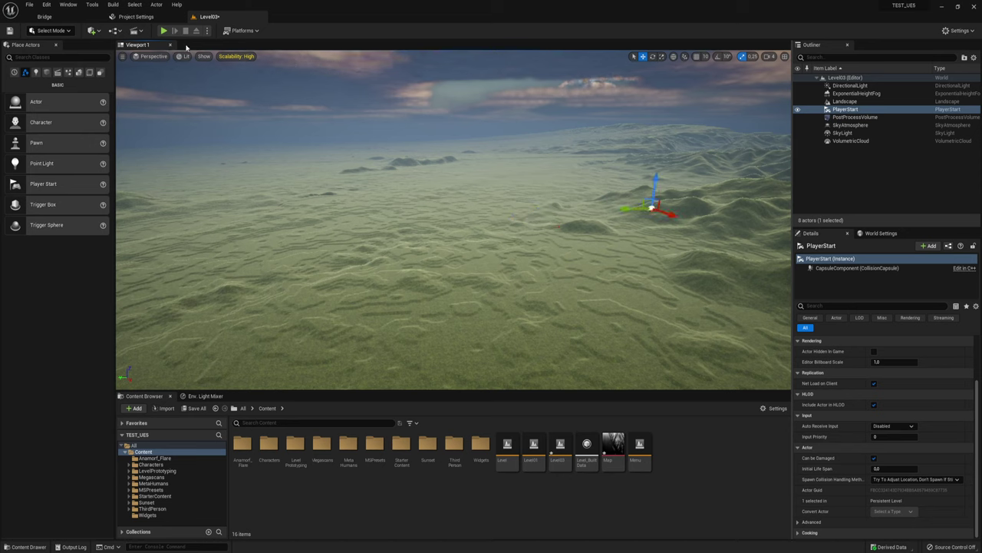
left_click(164, 30)
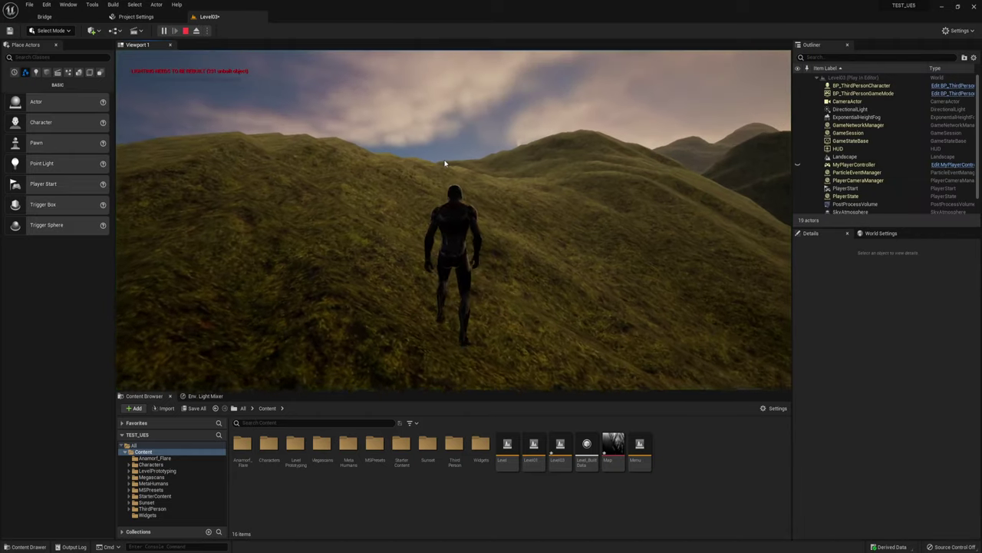
key("w")
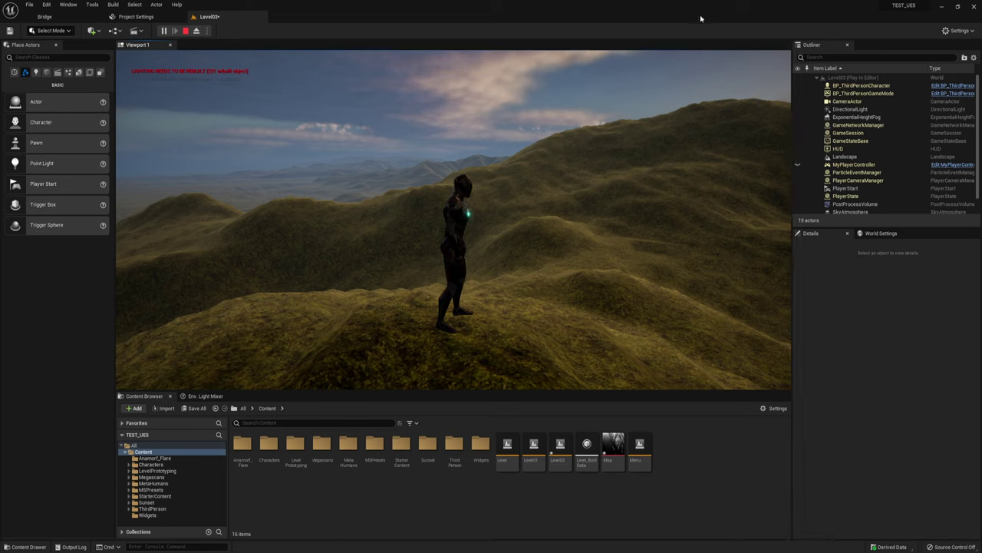
- In World Settings, try enabling World Composition, then decline it in the message box
left_click(889, 235)
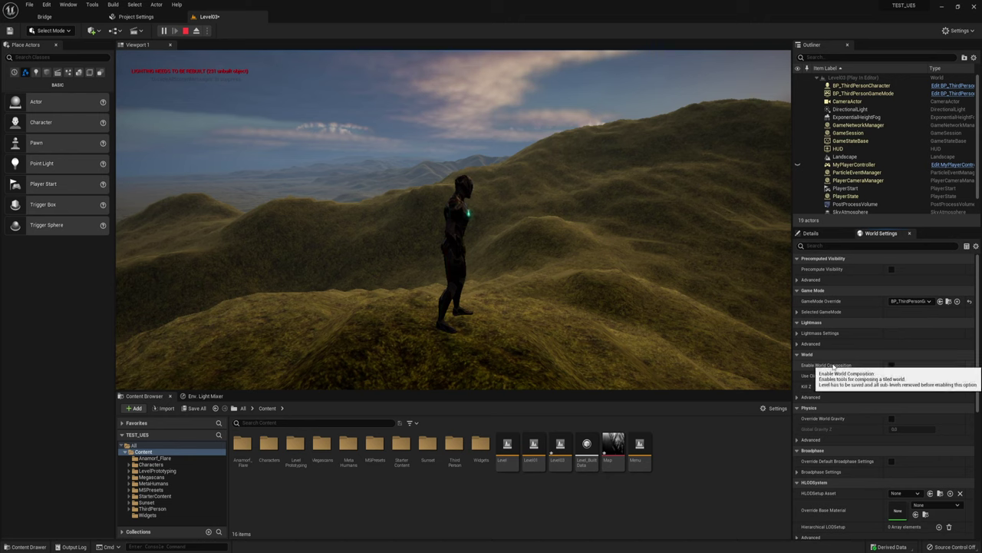
left_click(892, 366)
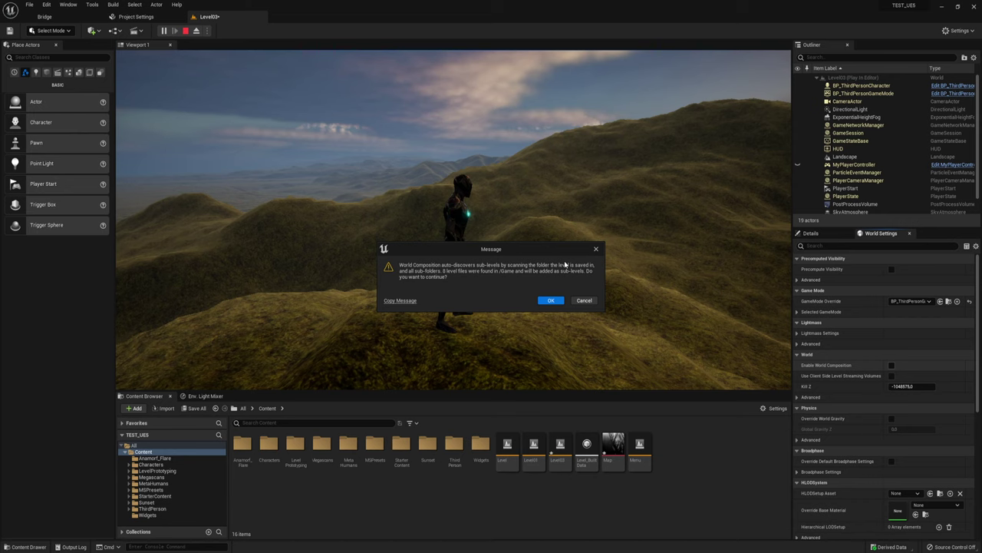
left_click(587, 300)
- Walk the character across the grassy hills with WASD, stop the play session, and select the Landscape
key("w")
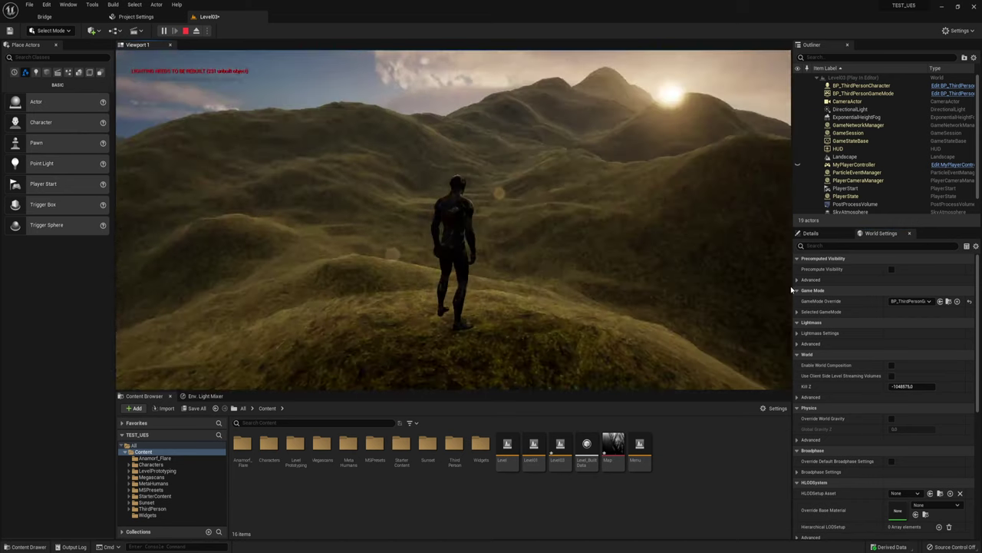
key("s")
key("a")
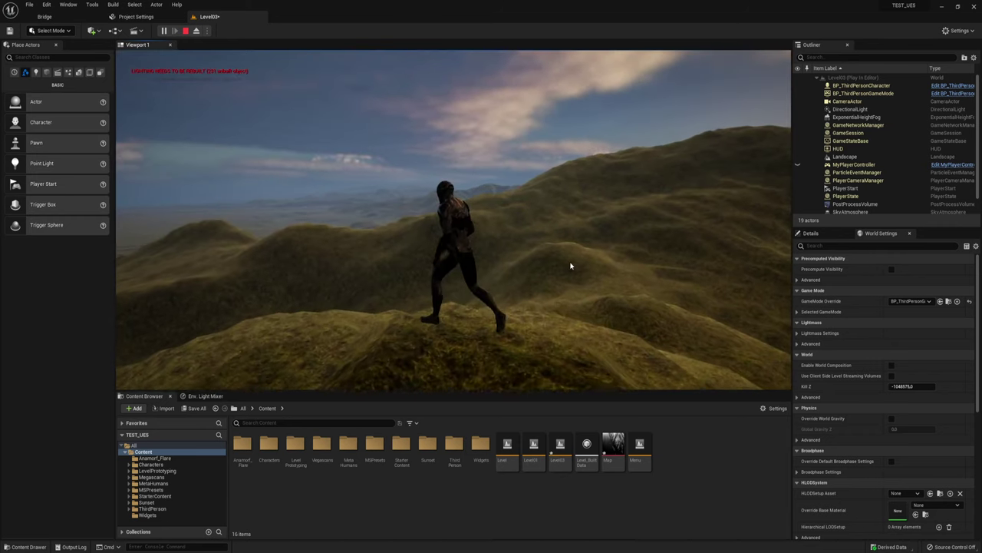
key("w")
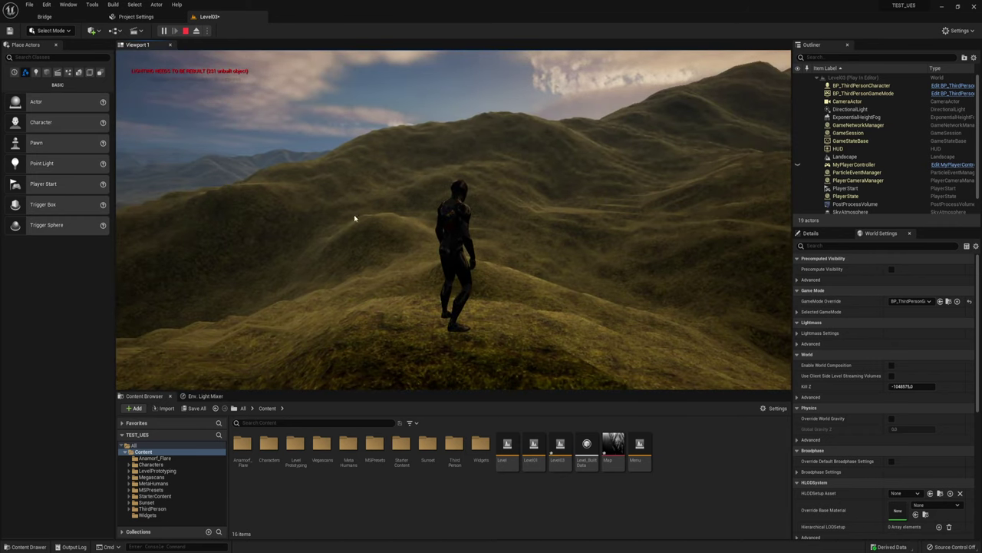
key("shift+F1")
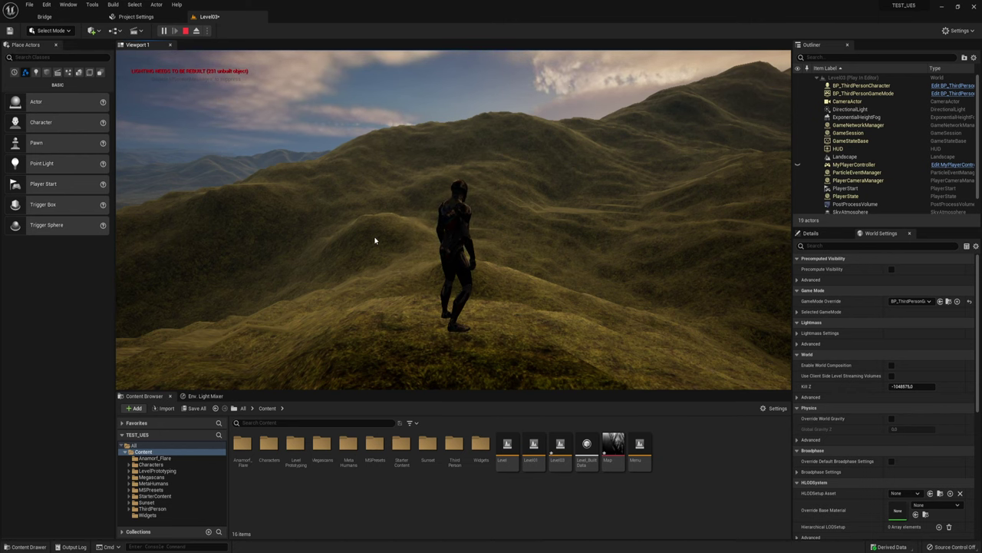
key("Escape")
left_click(372, 210)
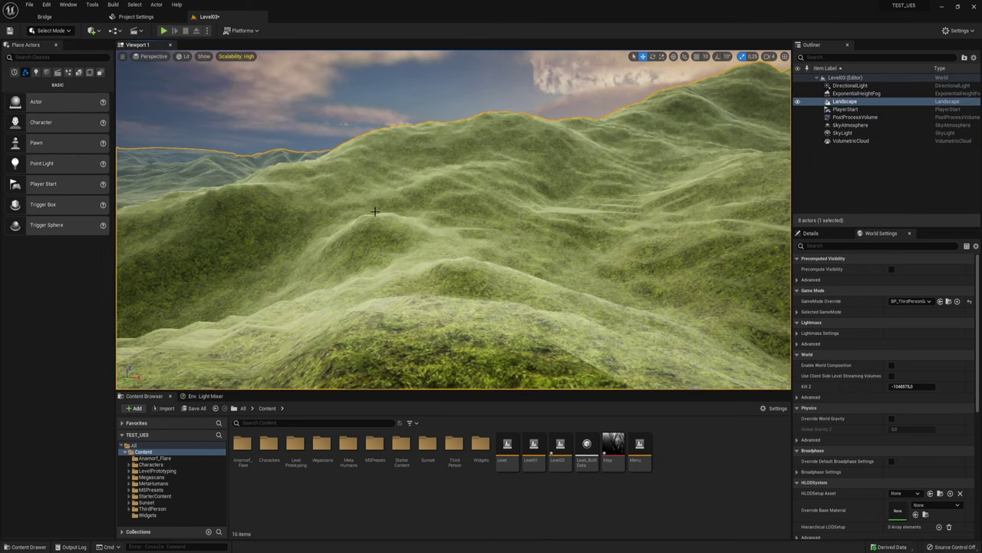
- Delete the Landscape from Level03 and look around the now-empty sky
key("Delete")
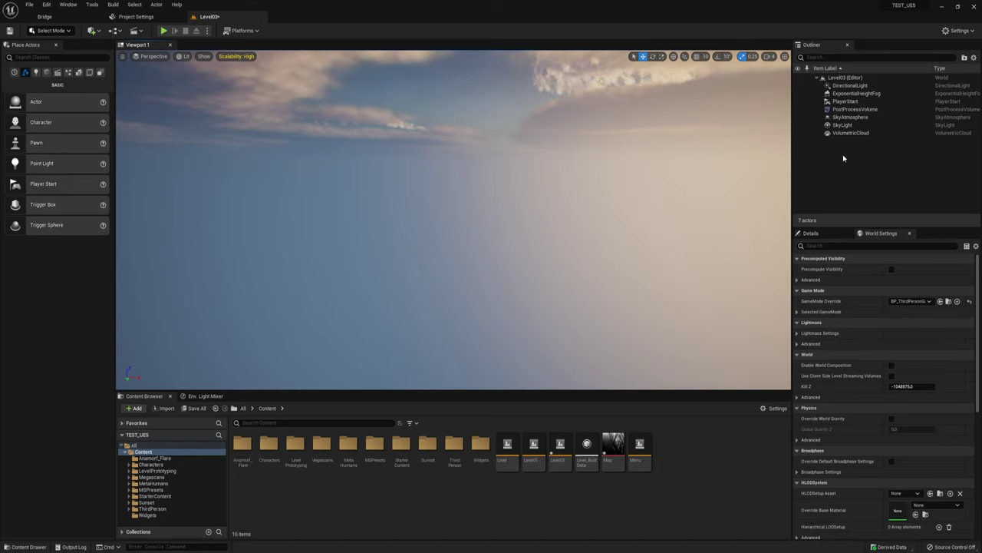
right_click_drag(395, 179, 285, 181)
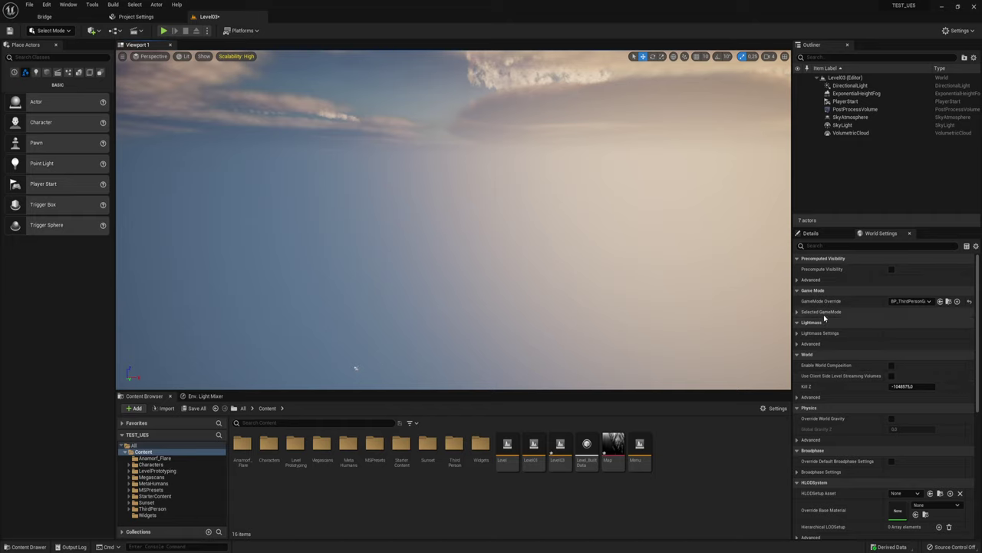
- Show the Engine > Streaming project settings with Level Streaming's advanced options expanded
left_click(136, 16)
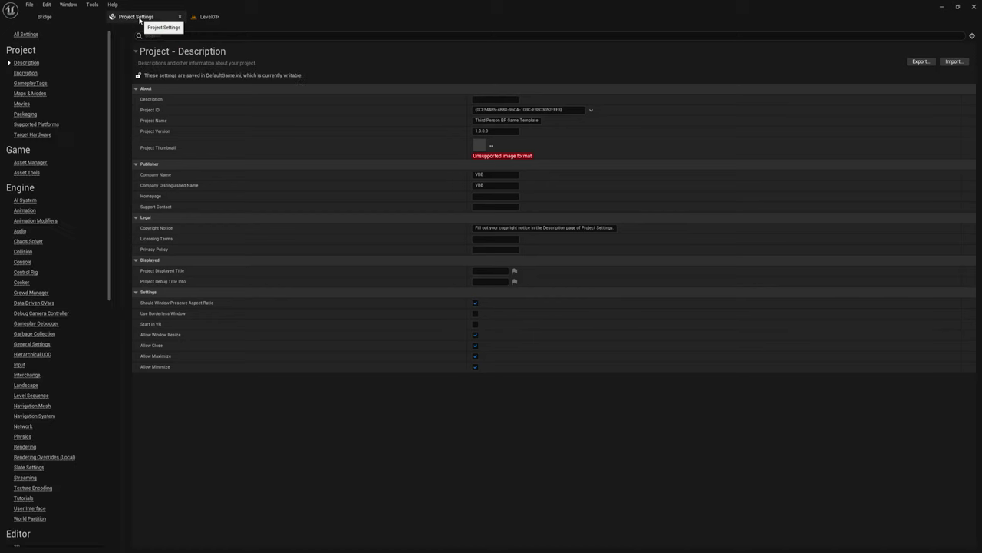
scroll(55, 230, "down", 3)
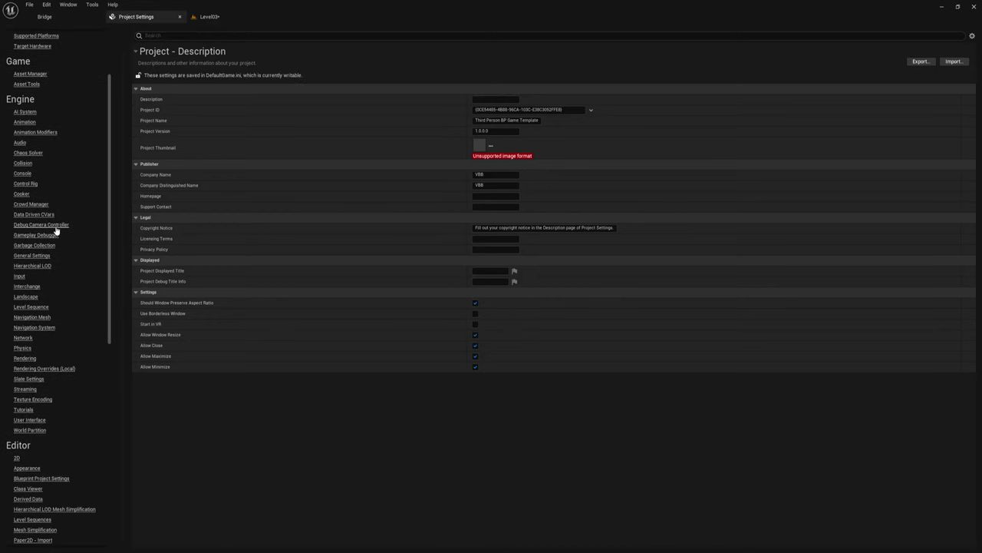
scroll(55, 230, "down", 2)
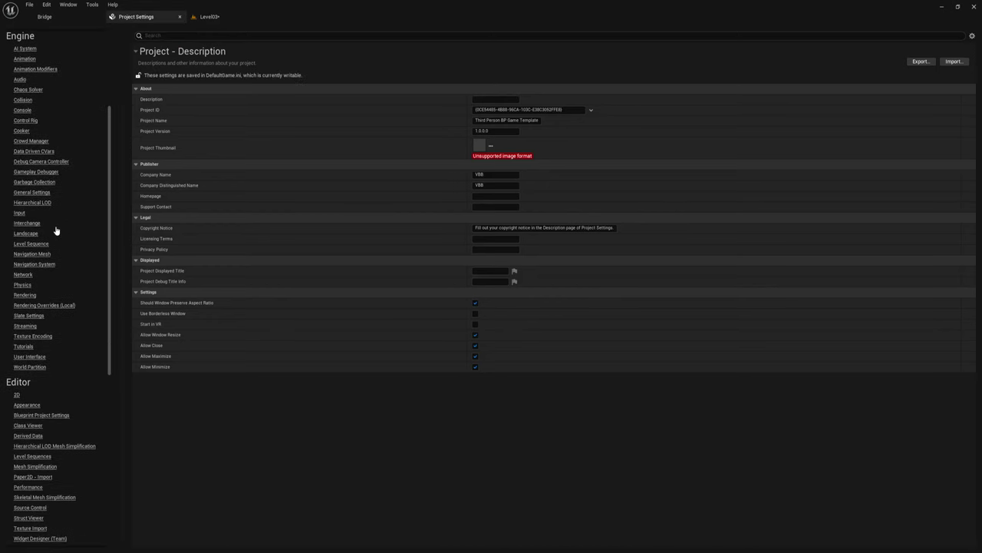
left_click(28, 327)
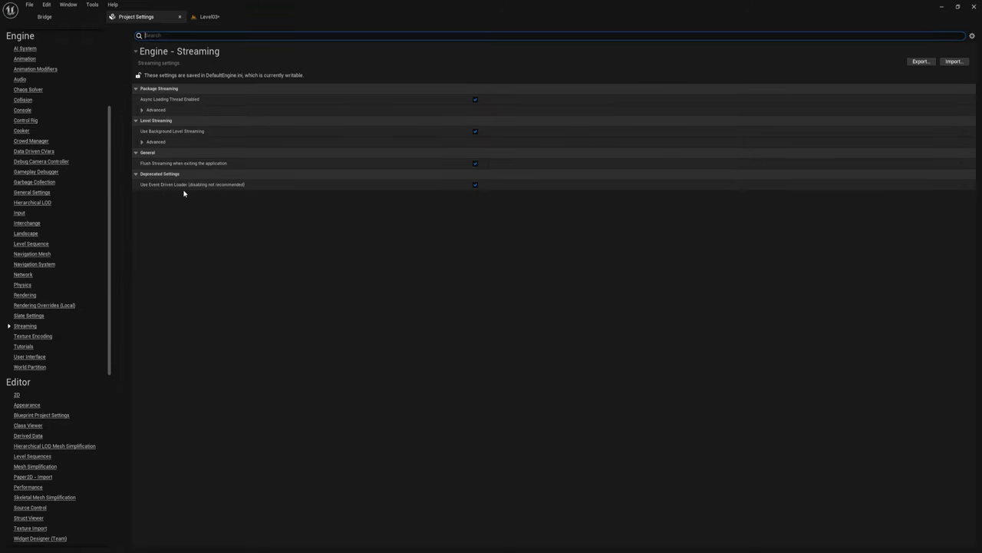
left_click(144, 142)
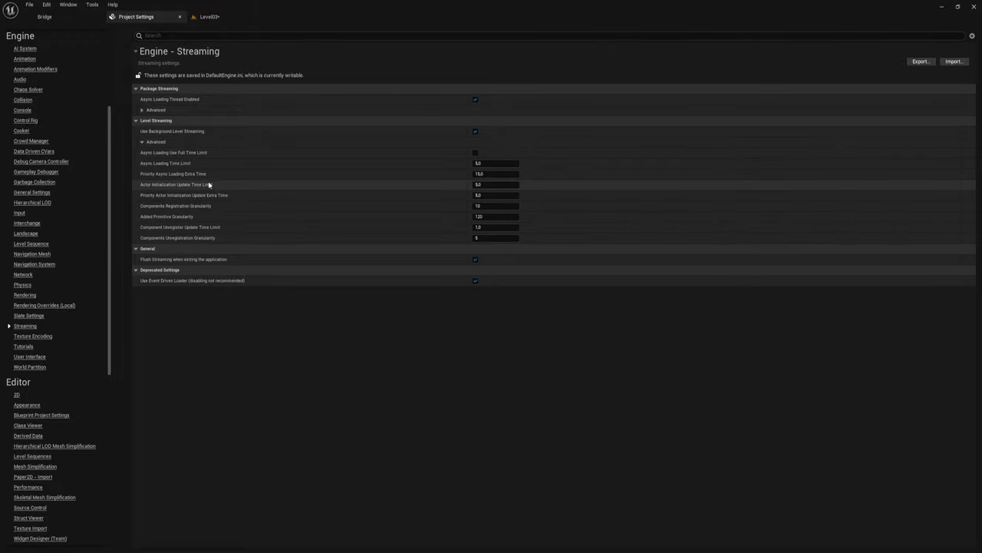
- Search the project settings for 'level'
left_click(196, 35)
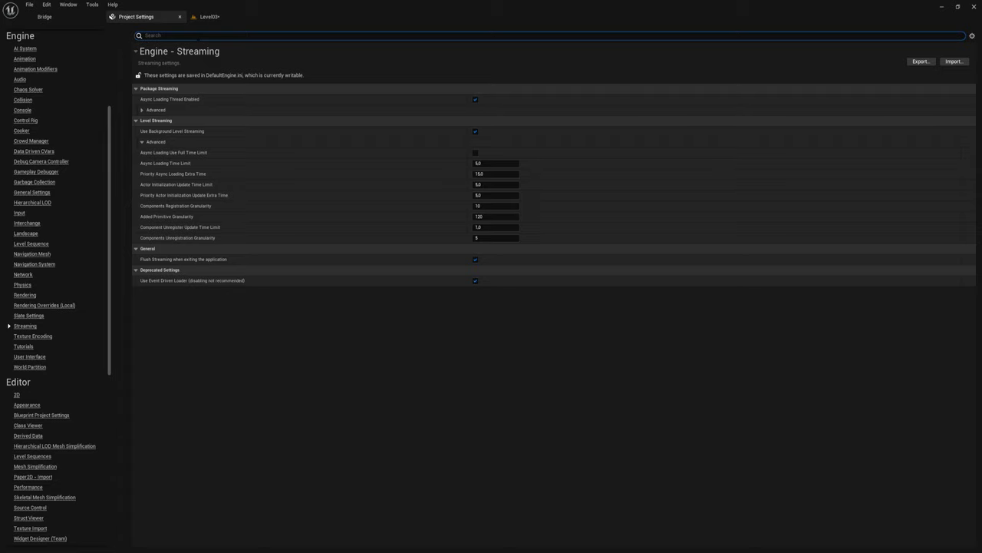
type("y")
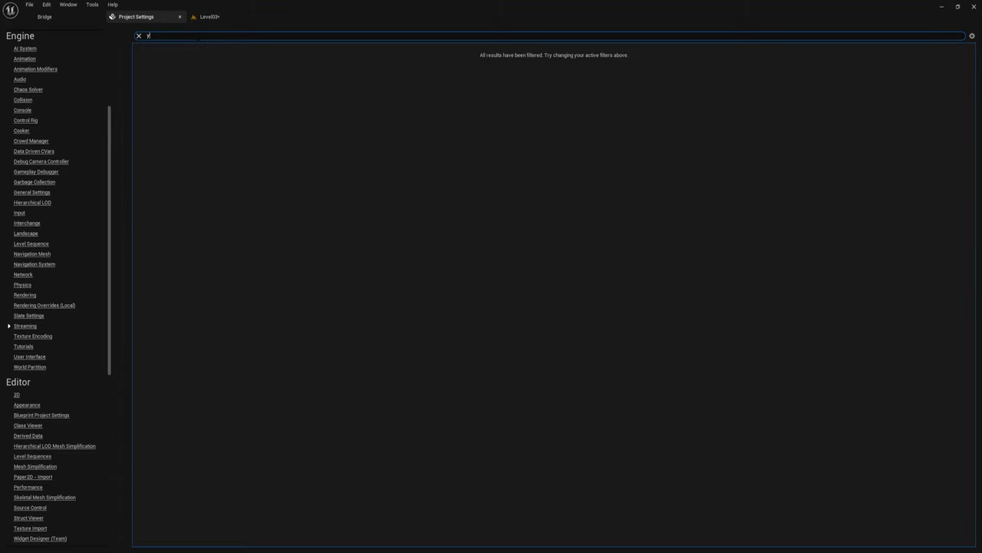
key("BackSpace")
type("dyn")
key("BackSpace")
key("BackSpace")
key("BackSpace")
type("думу")
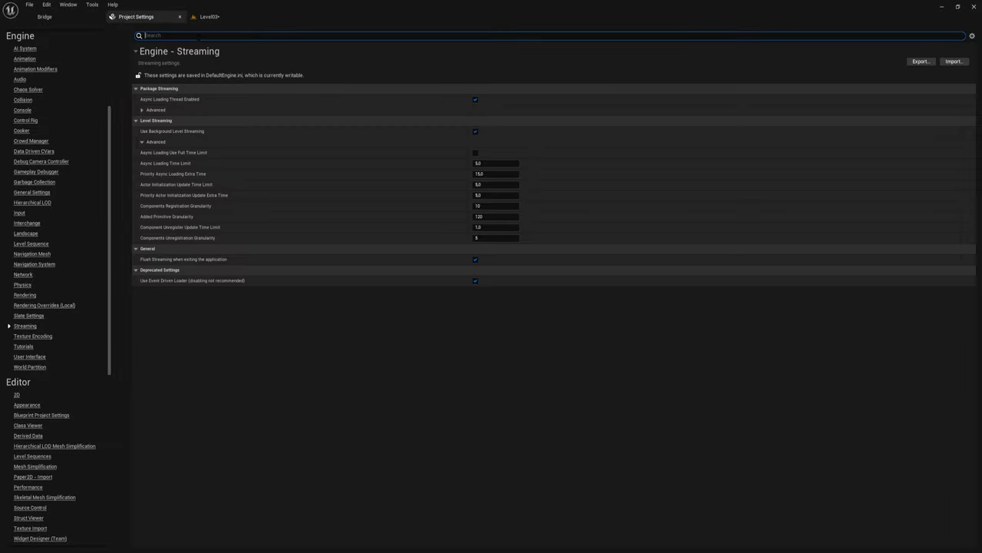
type("evel")
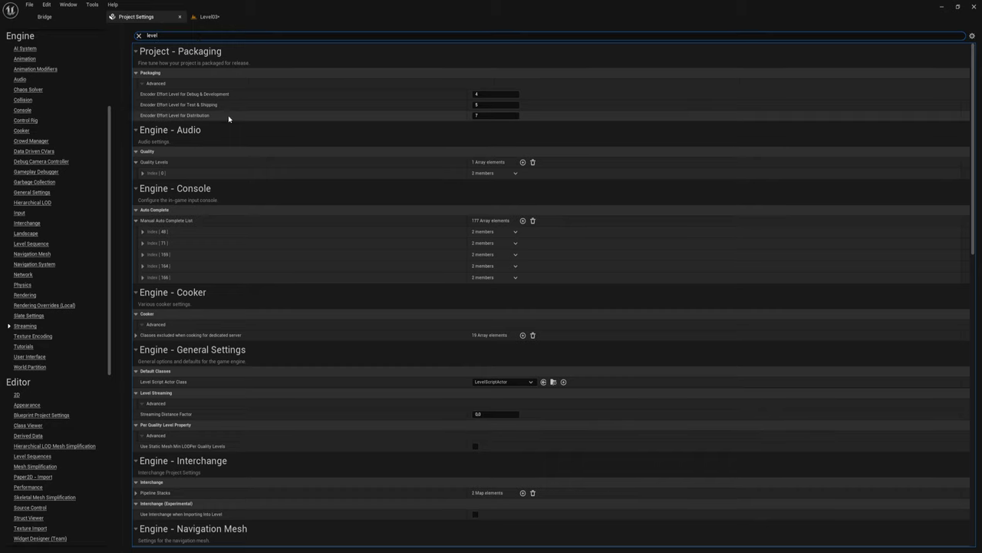
- Scroll through the 'level' search results, then return to the Level03 viewport
scroll(240, 175, "down", 3)
scroll(240, 174, "down", 1)
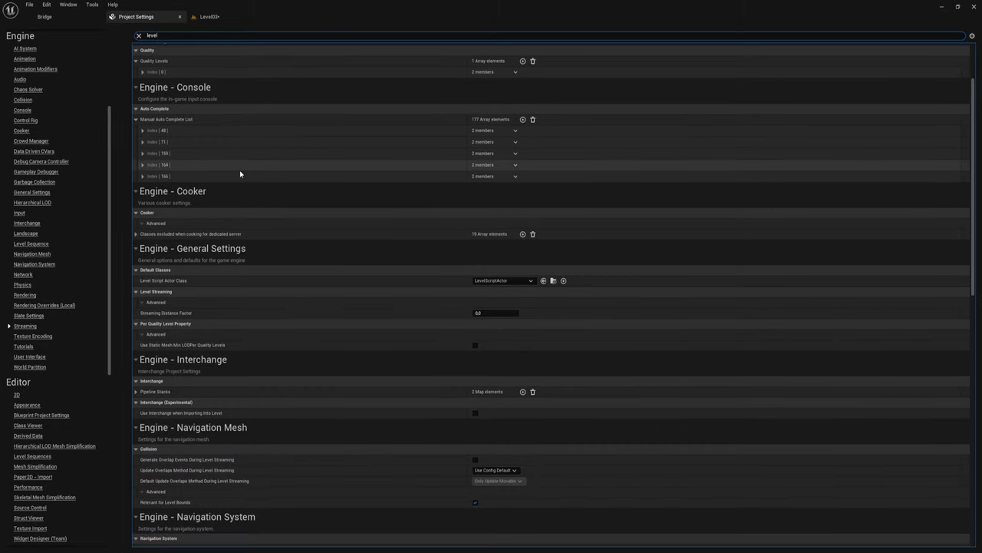
scroll(184, 288, "down", 1)
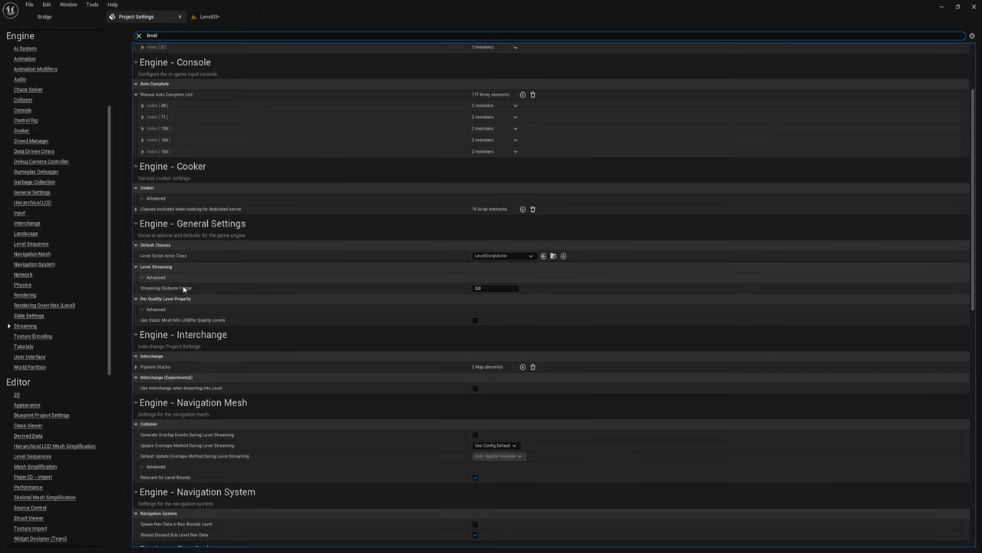
scroll(183, 289, "down", 1)
scroll(183, 289, "down", 4)
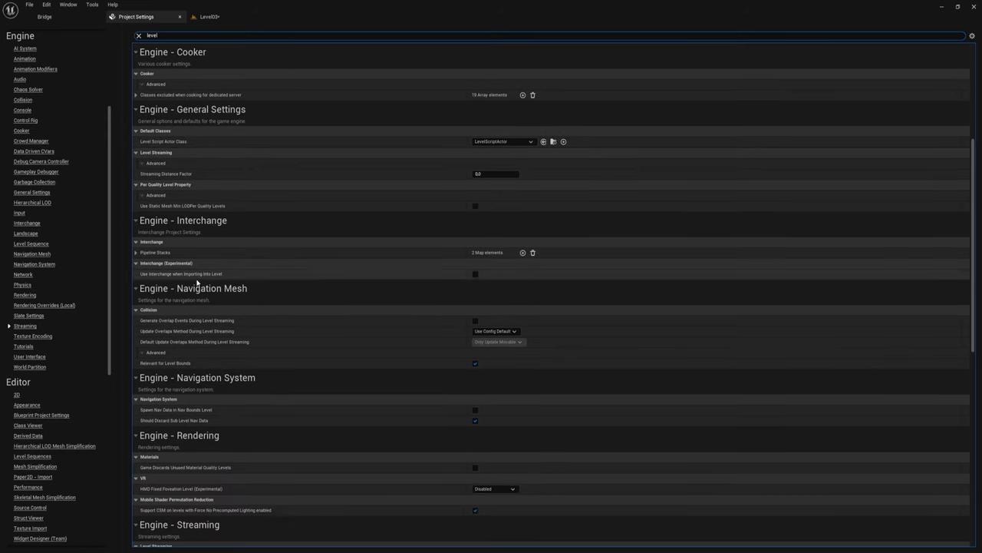
scroll(197, 281, "down", 3)
scroll(196, 282, "down", 2)
scroll(193, 272, "down", 3)
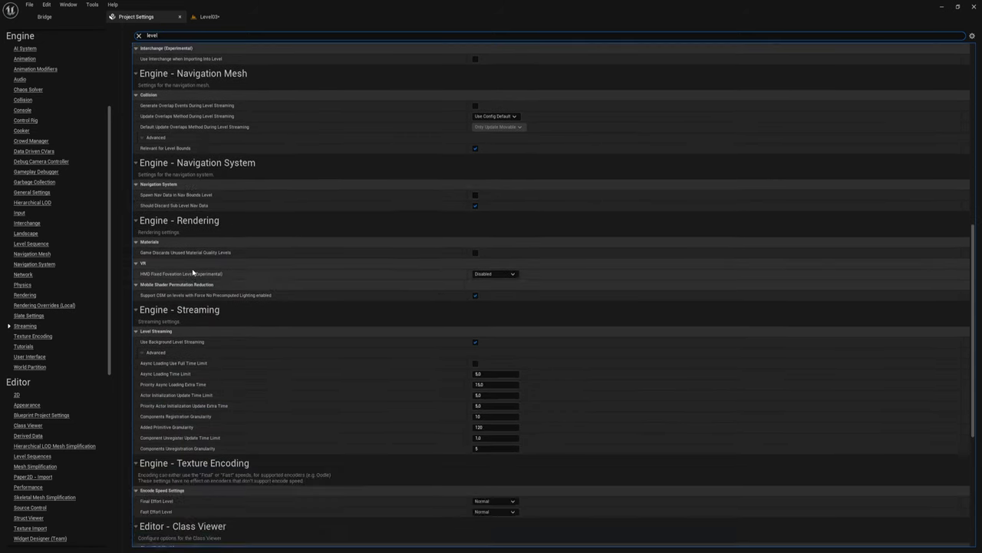
scroll(194, 272, "down", 3)
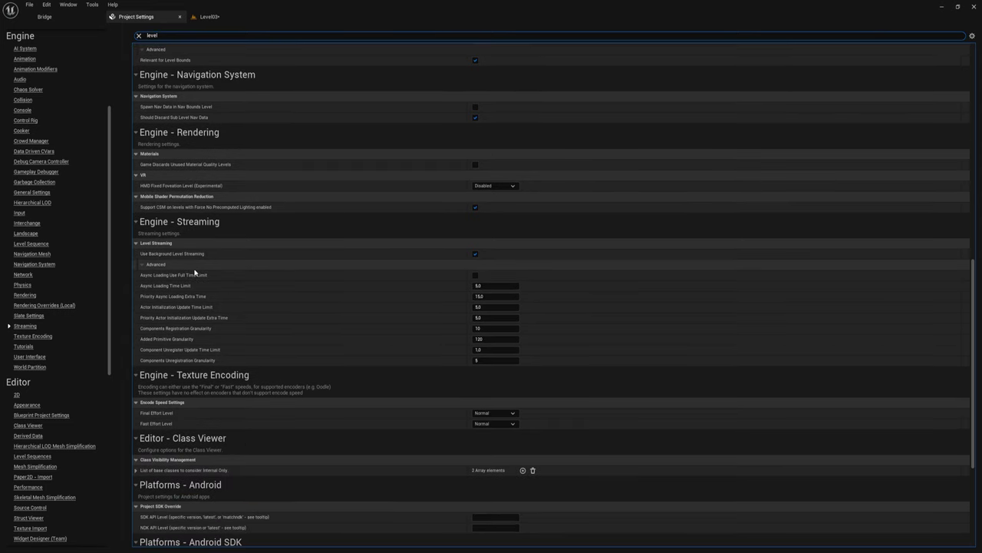
scroll(196, 272, "down", 4)
scroll(197, 271, "down", 2)
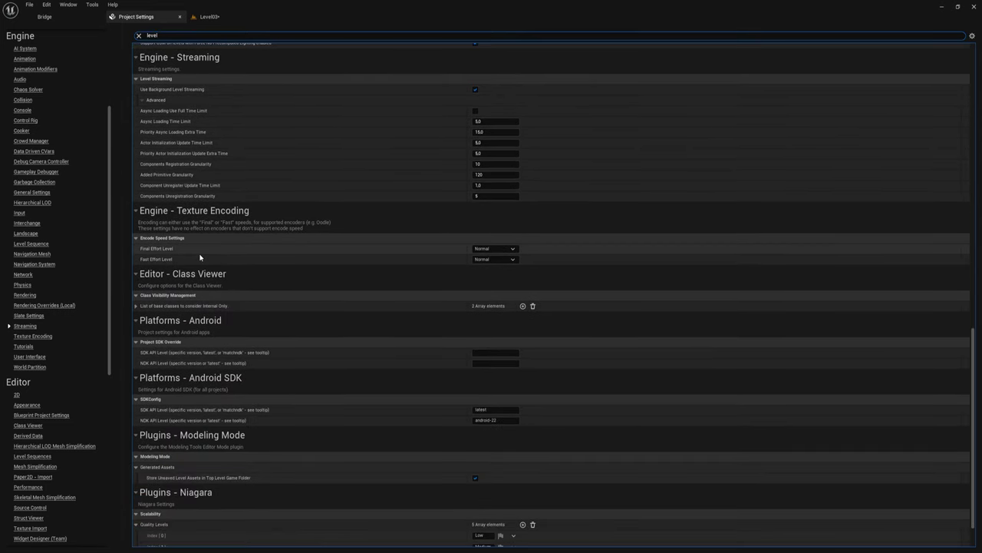
scroll(200, 258, "down", 1)
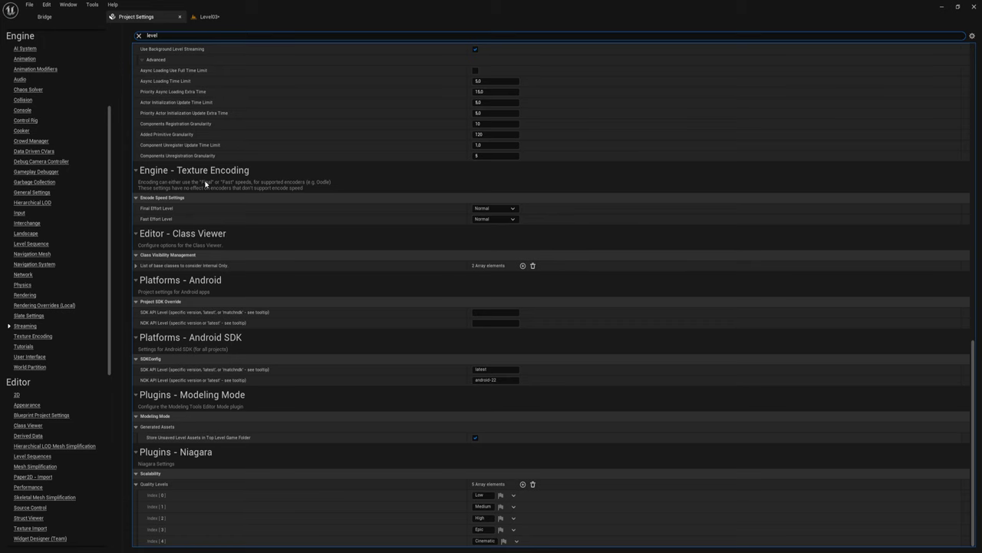
left_click(205, 17)
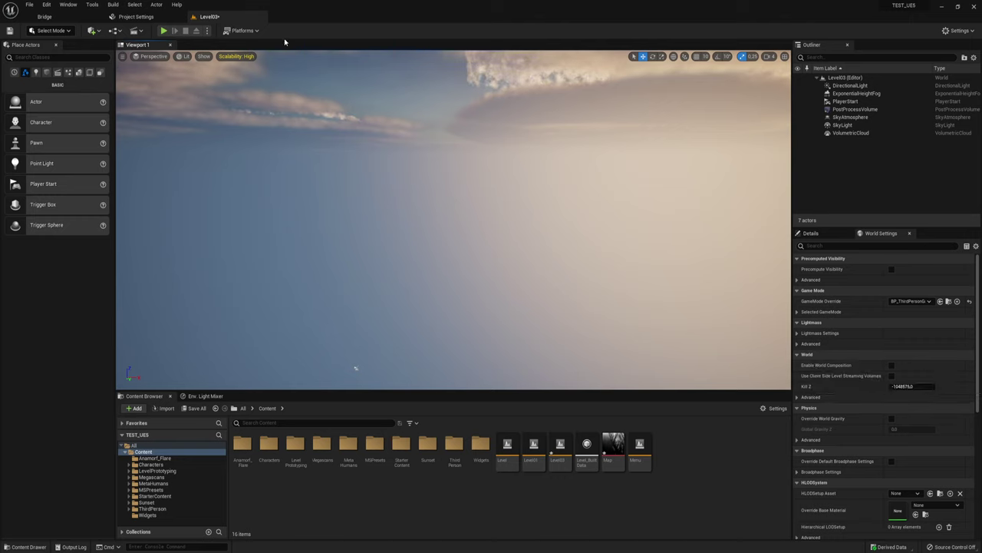
- Scroll through the filtered project settings once more
left_click(157, 16)
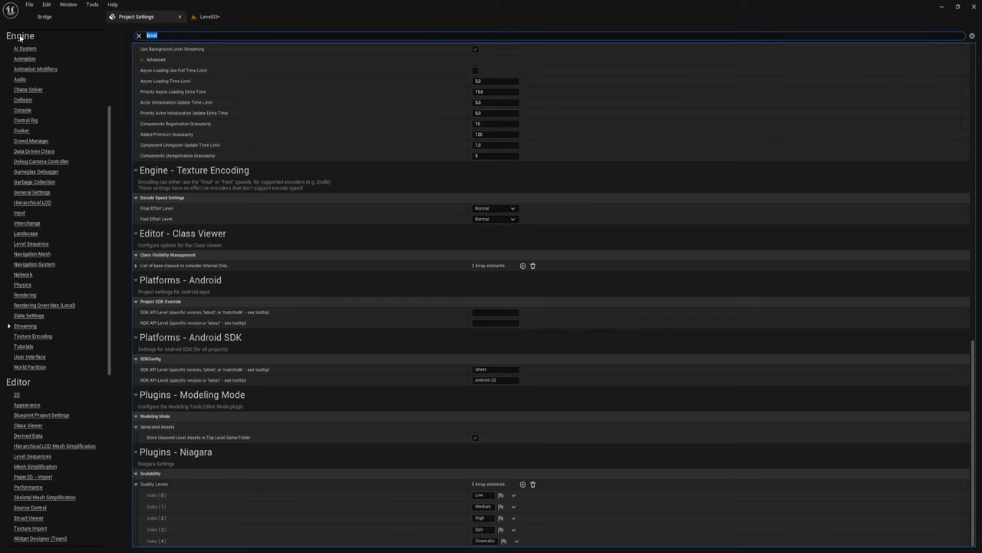
type("world")
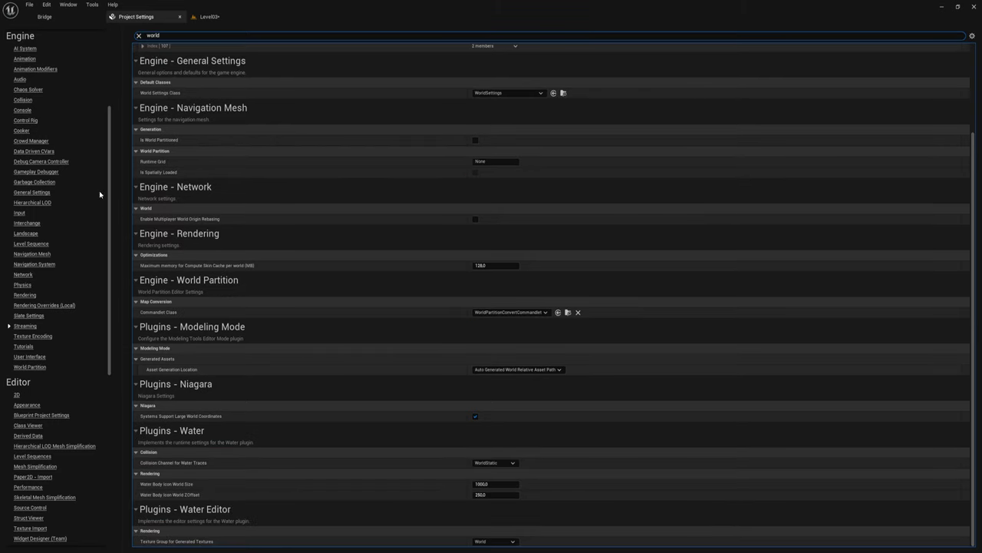
scroll(176, 181, "up", 3)
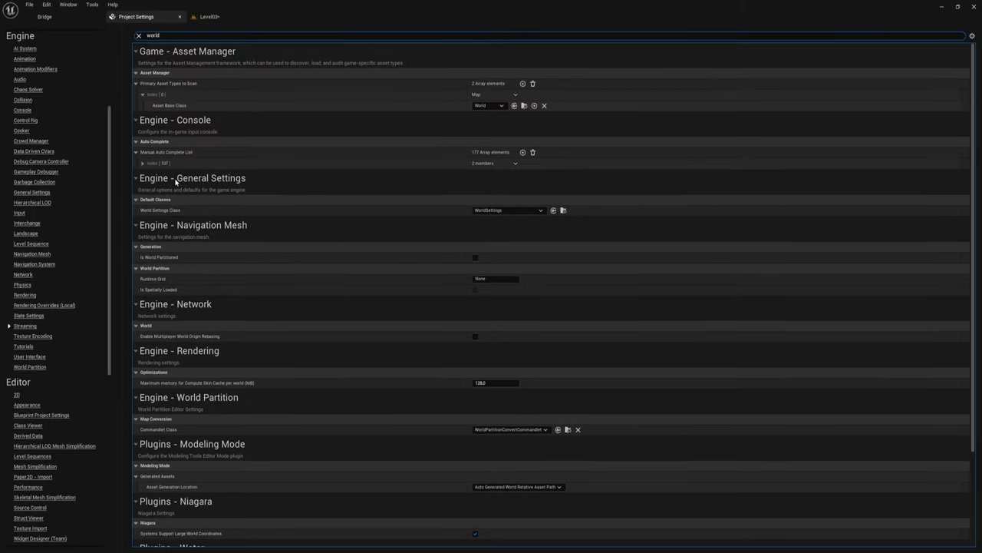
scroll(219, 185, "down", 2)
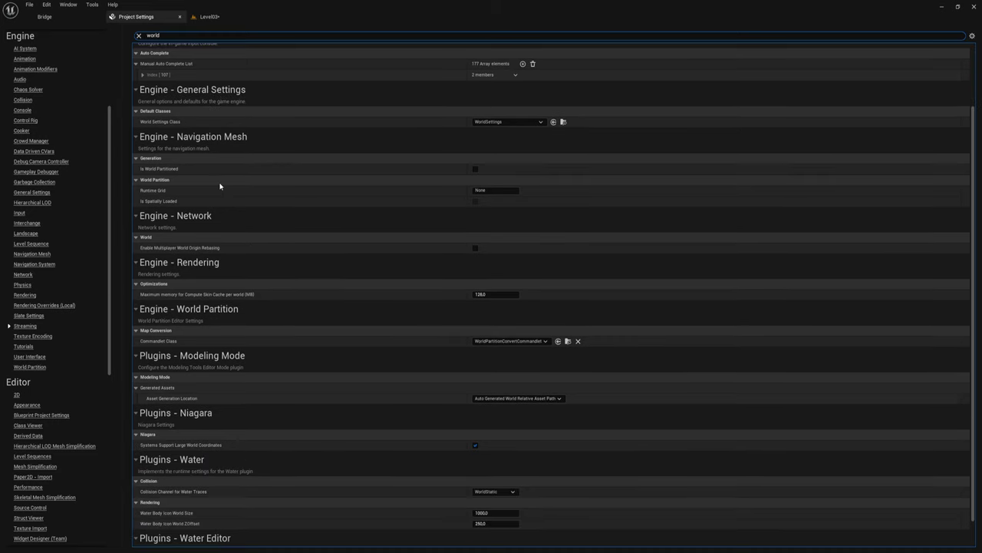
scroll(220, 185, "down", 1)
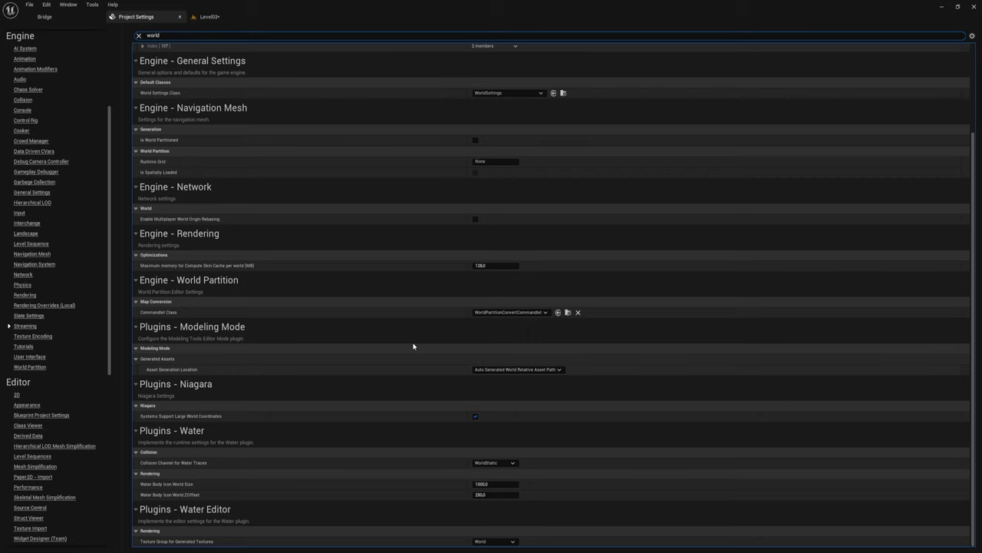
scroll(287, 264, "up", 2)
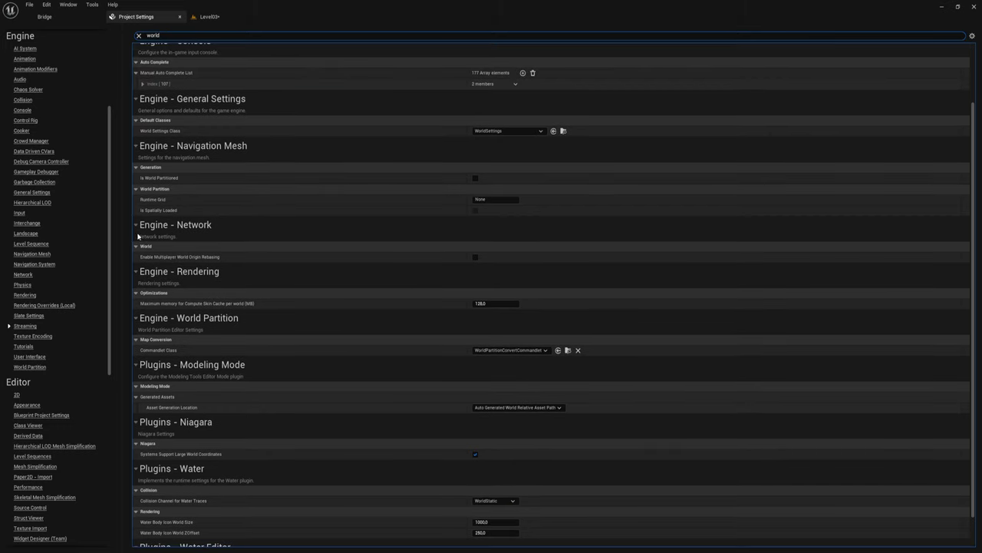
scroll(171, 236, "up", 2)
scroll(177, 268, "up", 2)
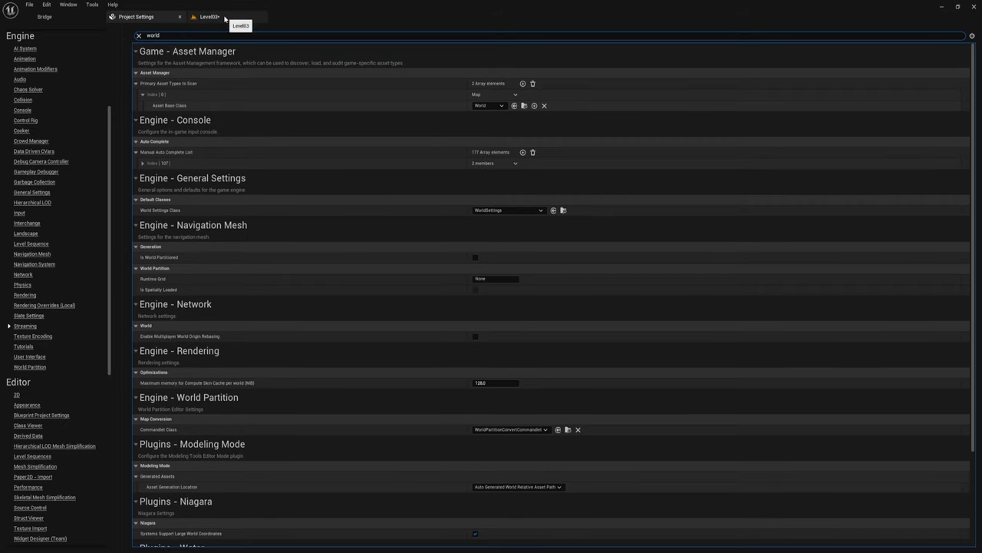
- Back in Level03, turn the view toward the sun and clouds and show the Details panel
left_click(209, 16)
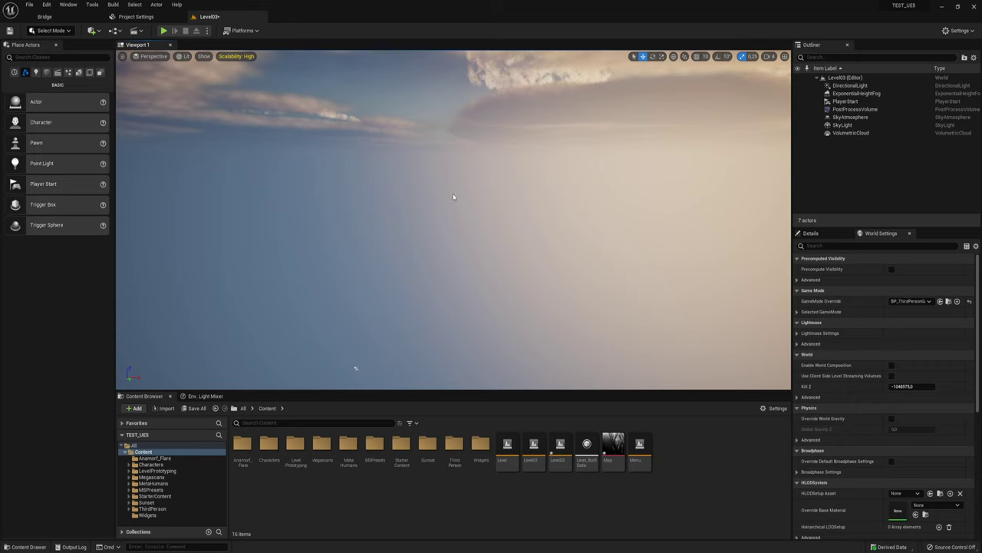
right_click_drag(452, 197, 491, 177)
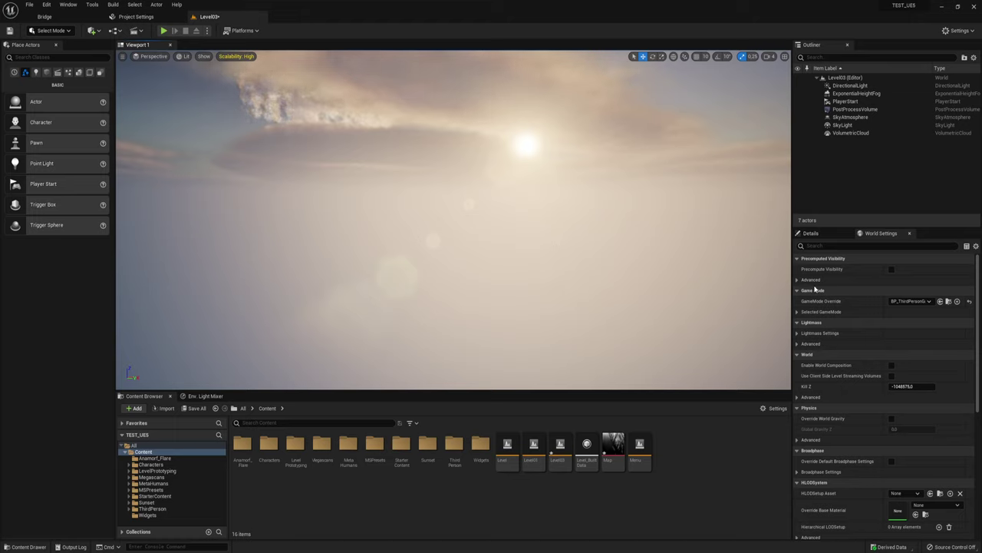
left_click(823, 234)
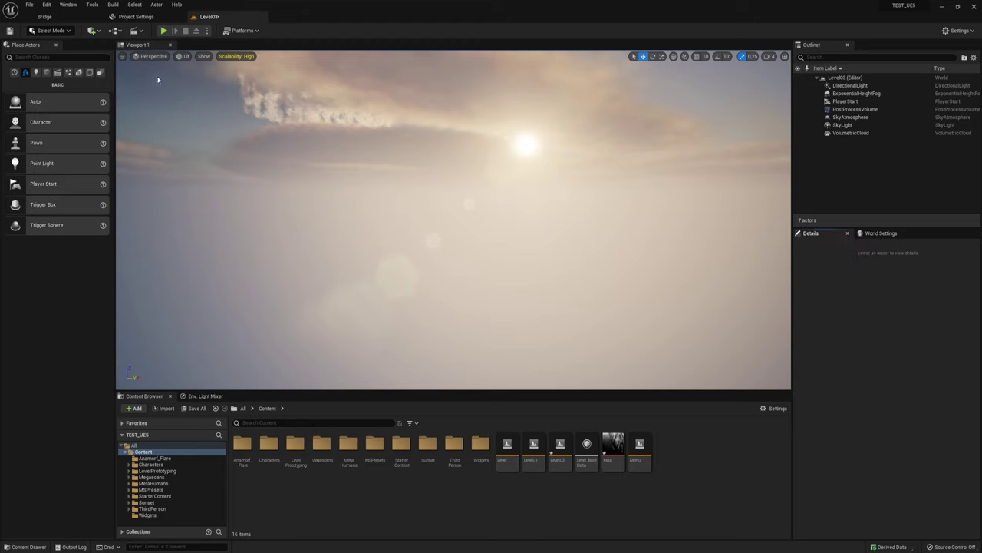
left_click(142, 17)
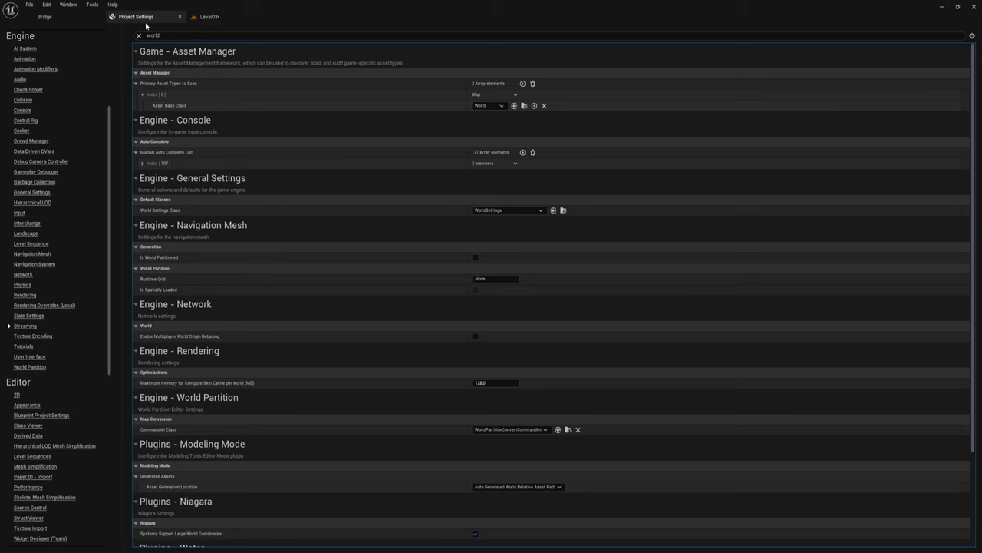
left_click(208, 17)
- In Landscape mode, import Map.png as a landscape with Scale Z 25 and Enable Edit Layers toggled
left_click(51, 30)
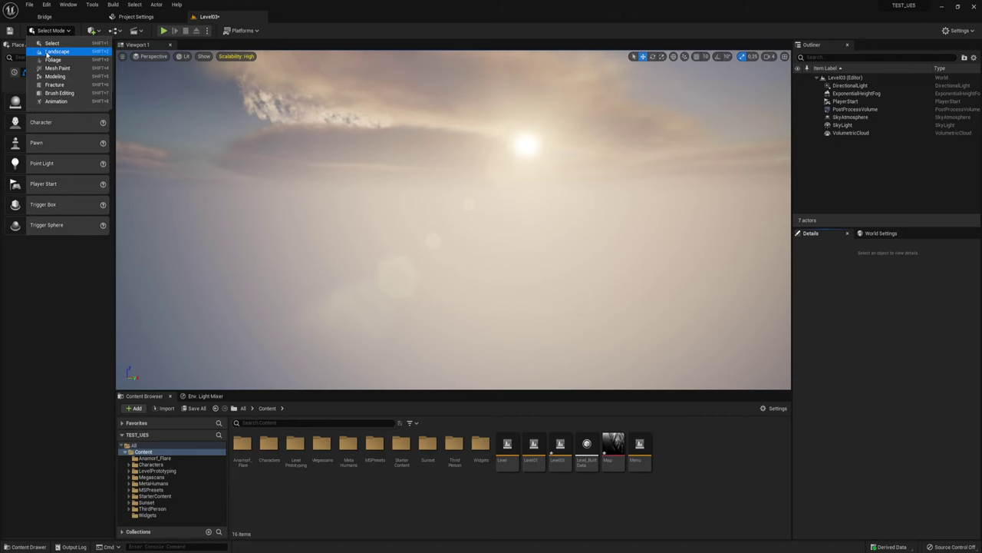
left_click(48, 51)
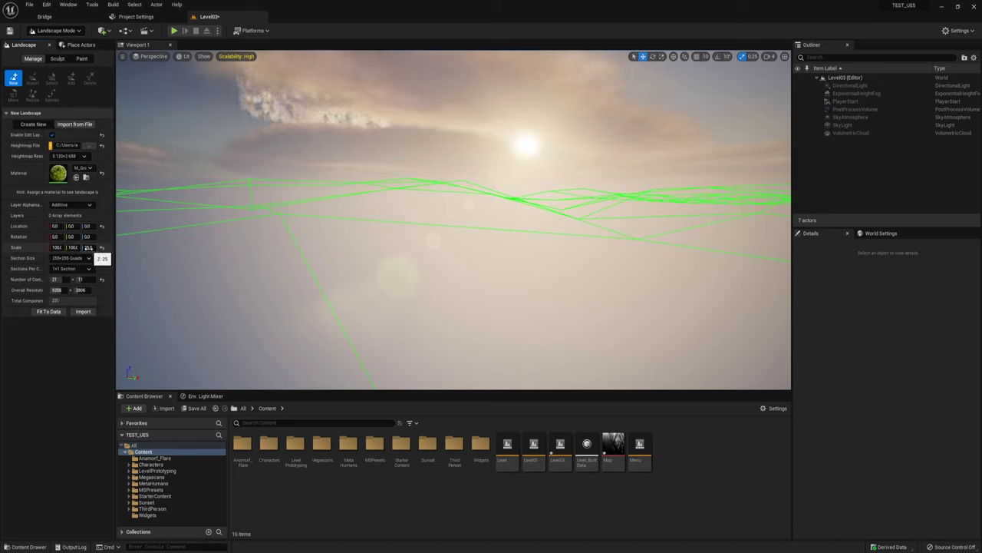
left_click(88, 248)
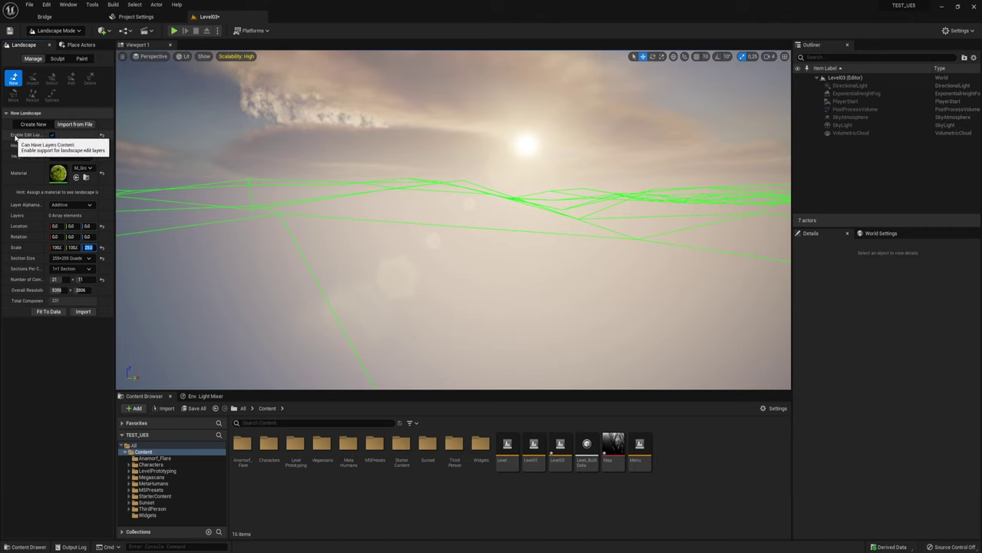
left_click_drag(48, 133, 53, 136)
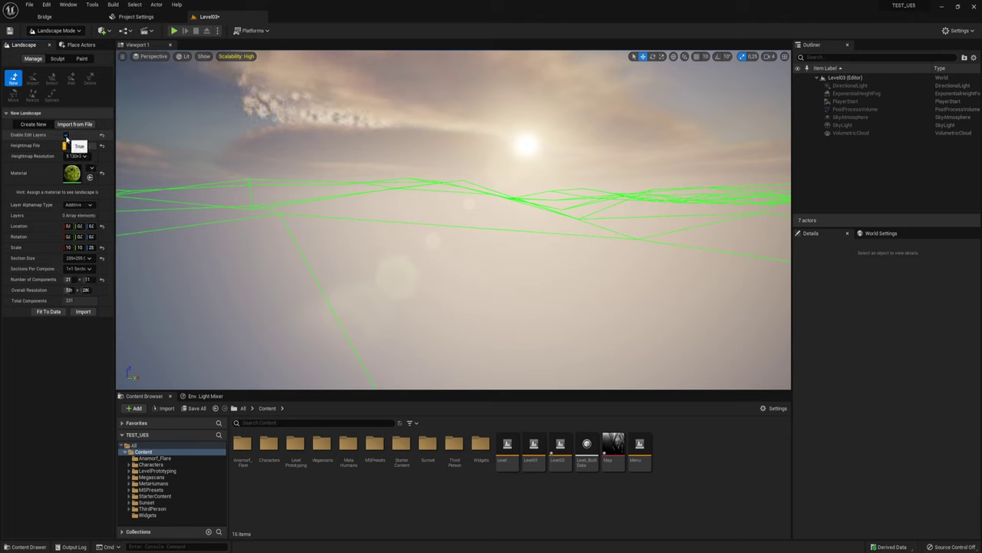
left_click(66, 135)
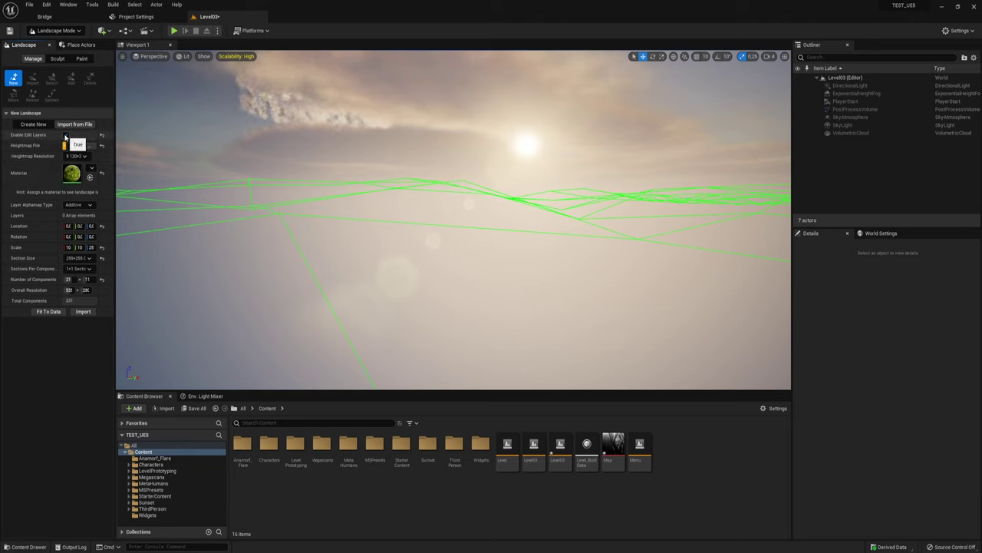
left_click(83, 312)
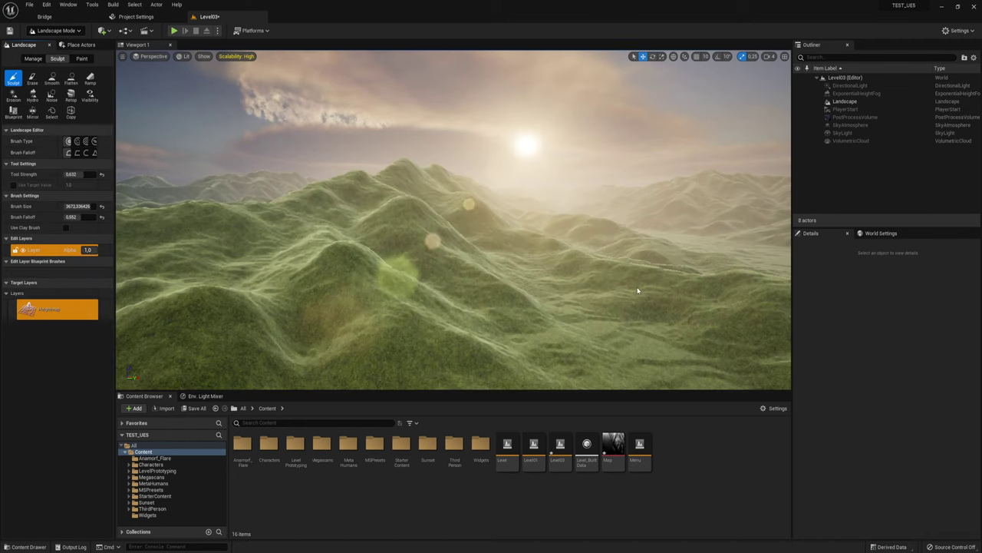
- Switch back to Select Mode and select the new Landscape
right_click_drag(489, 250, 522, 291)
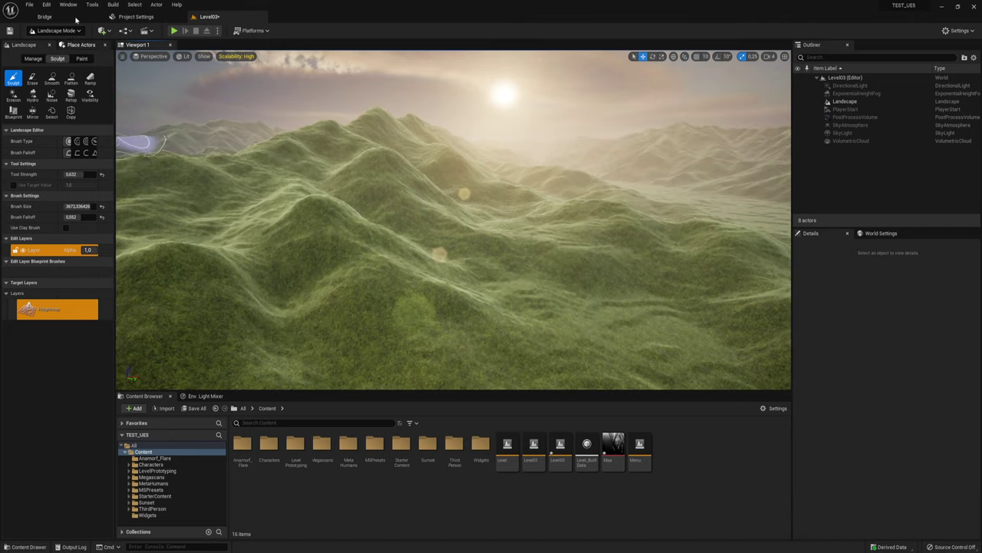
left_click(56, 30)
left_click(53, 42)
left_click(575, 238)
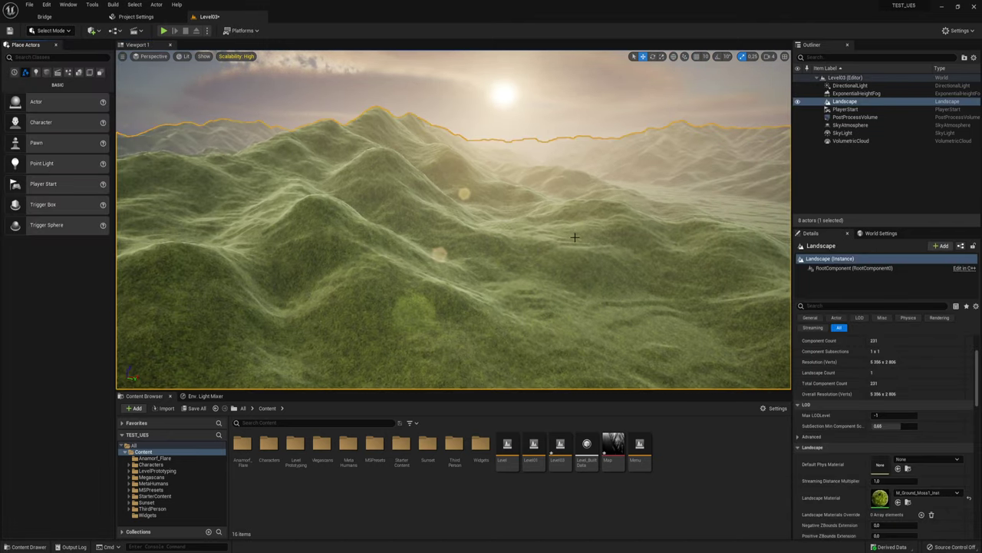
- Scroll through the Landscape's details: scale 100 x 100 x 25, 231 components, M_Ground_Moss1_Inst material
scroll(923, 446, "down", 4)
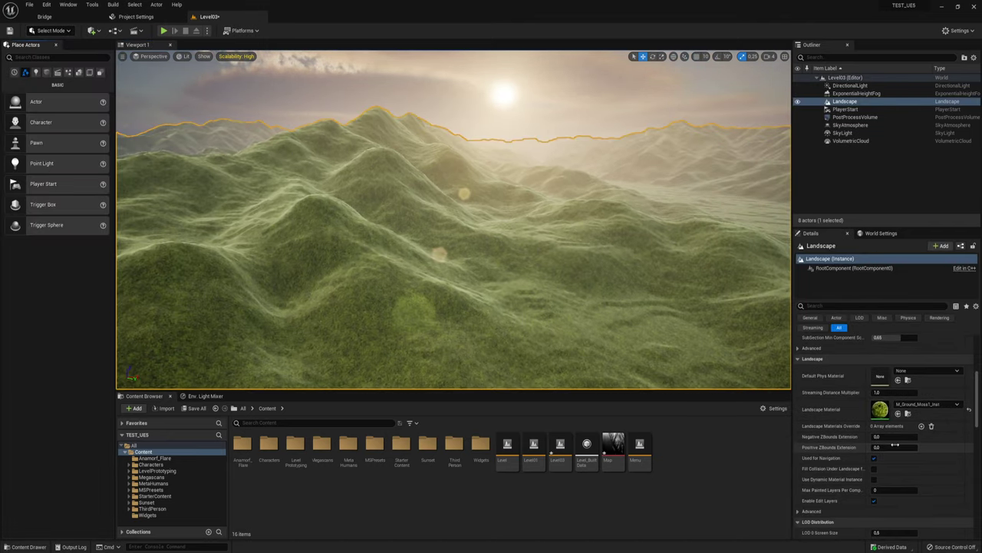
scroll(894, 445, "down", 4)
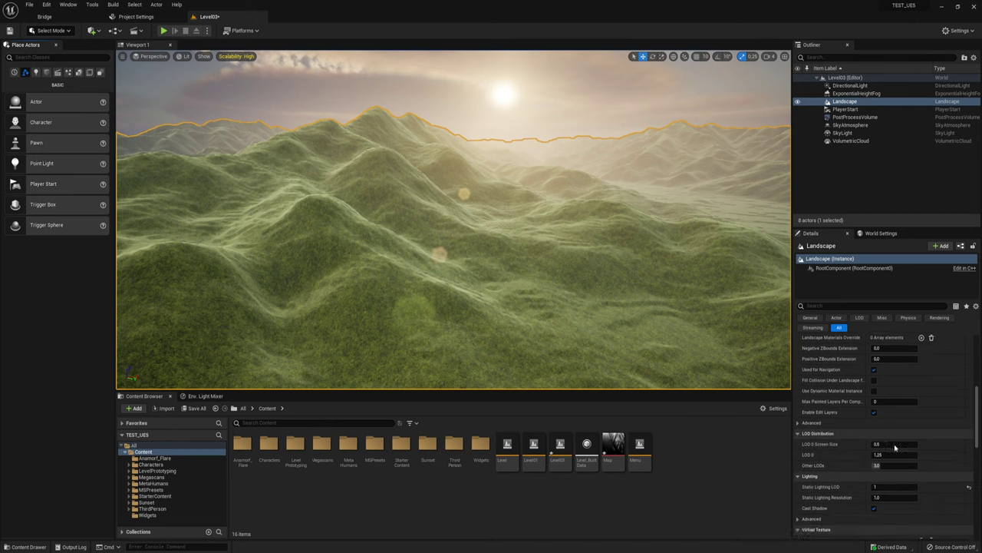
scroll(894, 447, "down", 3)
scroll(894, 448, "down", 3)
scroll(894, 448, "down", 3)
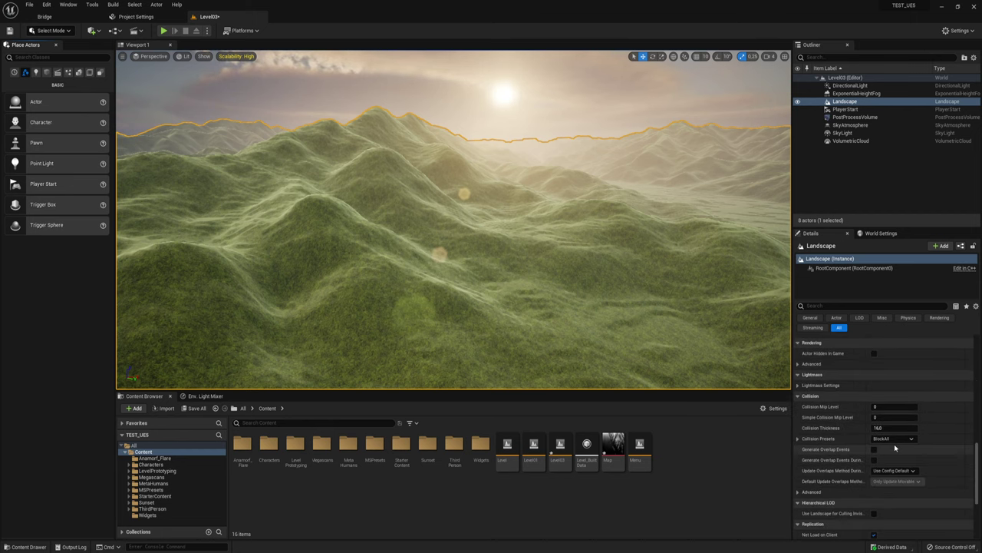
scroll(867, 404, "down", 2)
scroll(859, 404, "down", 1)
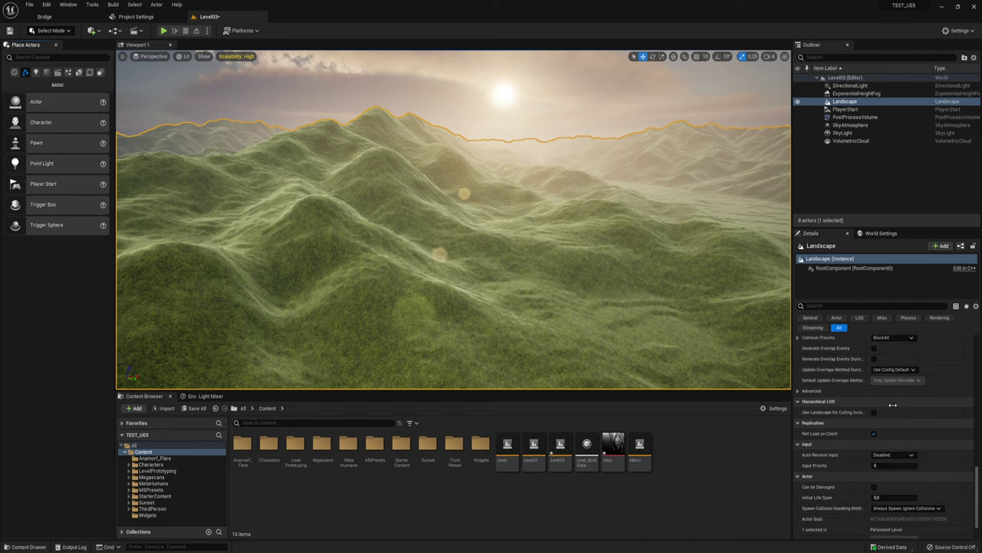
scroll(855, 403, "down", 3)
scroll(855, 404, "up", 3)
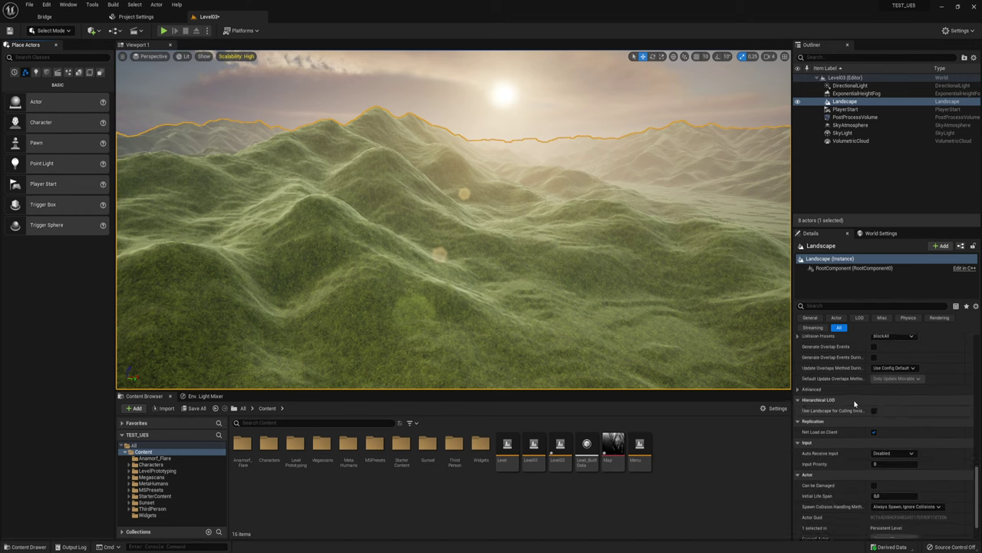
scroll(855, 403, "up", 3)
scroll(855, 403, "up", 3)
scroll(855, 404, "up", 3)
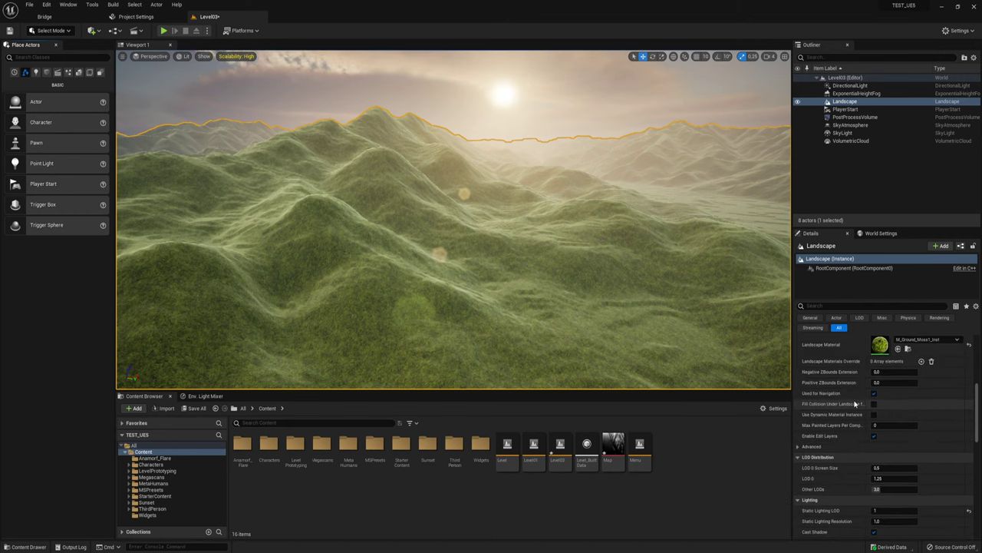
scroll(855, 404, "up", 3)
scroll(856, 406, "up", 4)
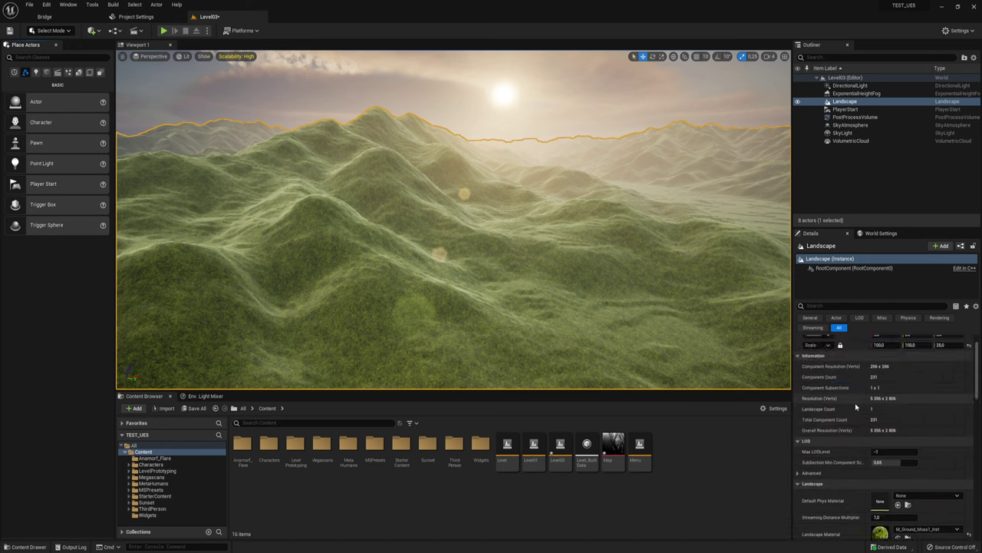
scroll(856, 406, "up", 2)
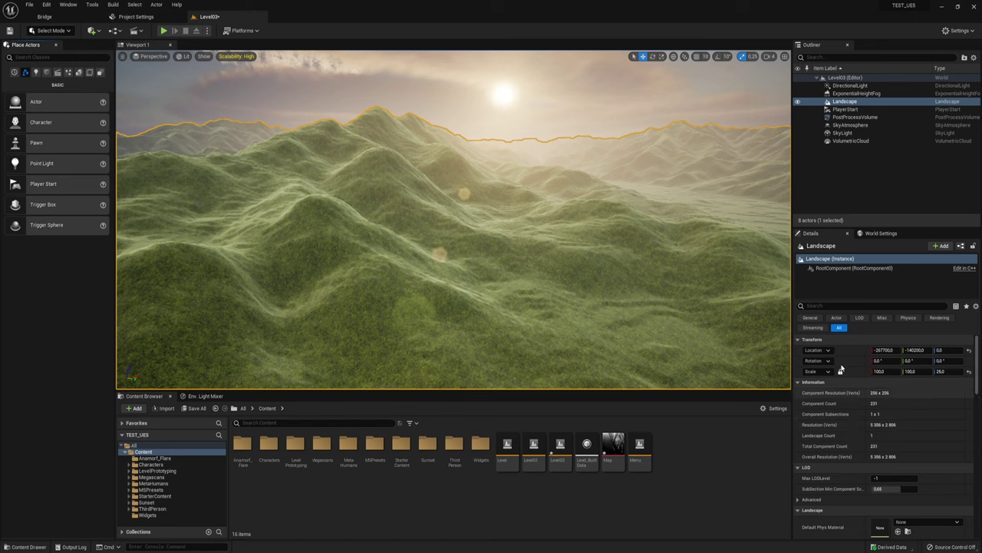
- Show Level03's World Settings with Lightmass Settings and Selected GameMode expanded, scrolling through the panel
left_click(881, 233)
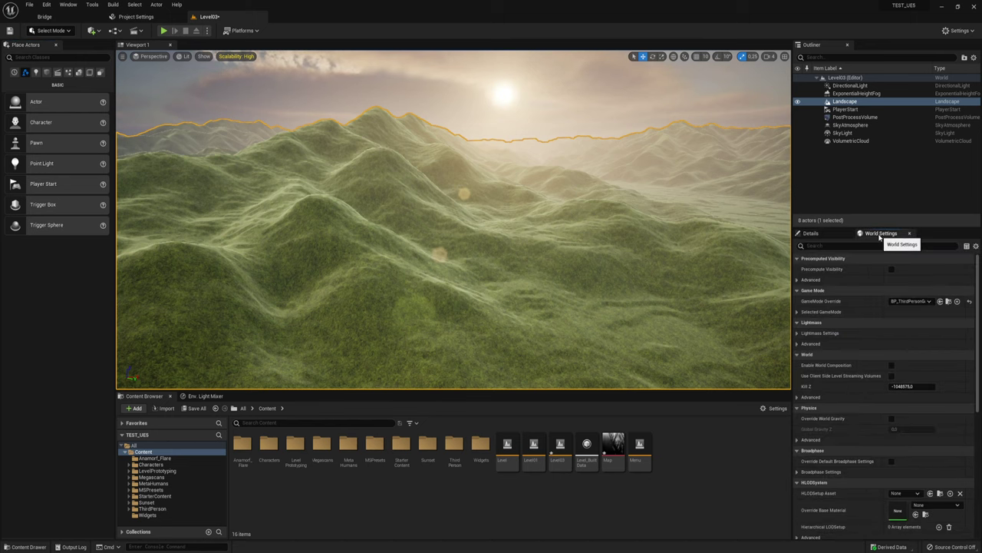
left_click(797, 333)
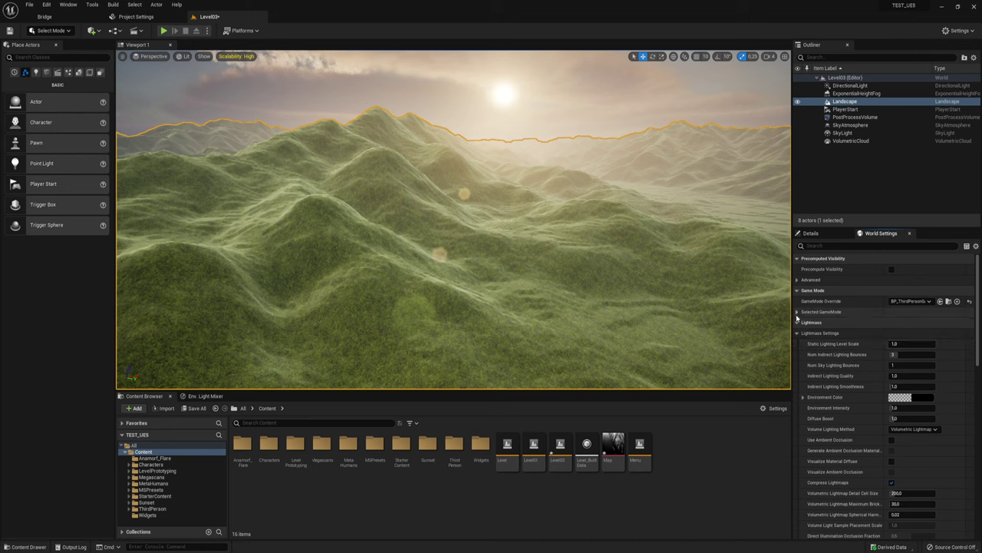
left_click(797, 312)
scroll(842, 336, "down", 5)
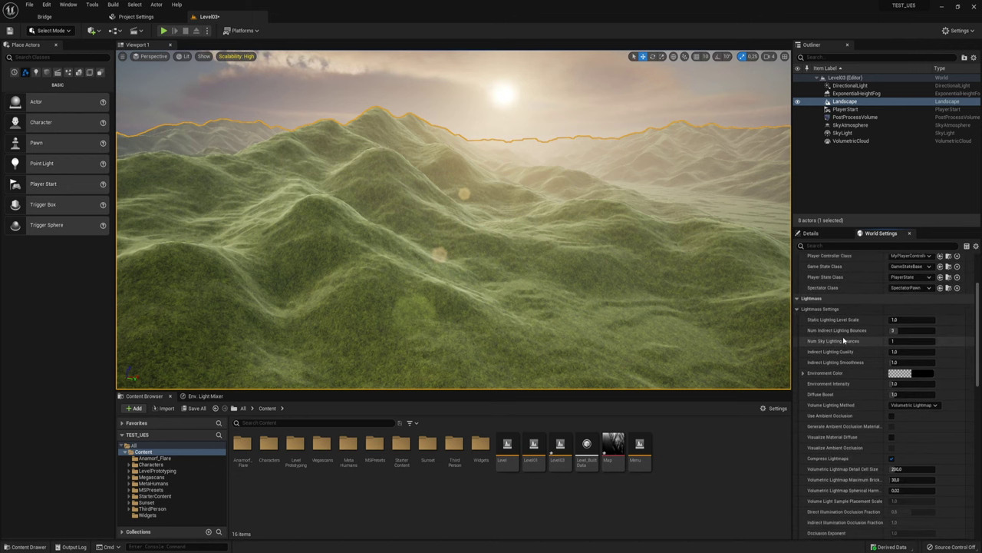
scroll(843, 336, "down", 3)
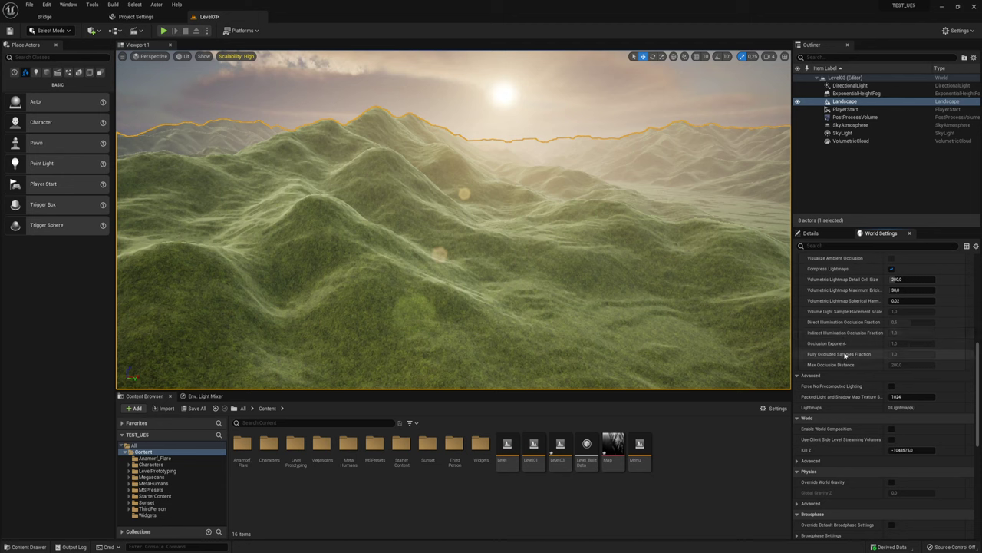
scroll(847, 355, "down", 2)
scroll(847, 354, "down", 1)
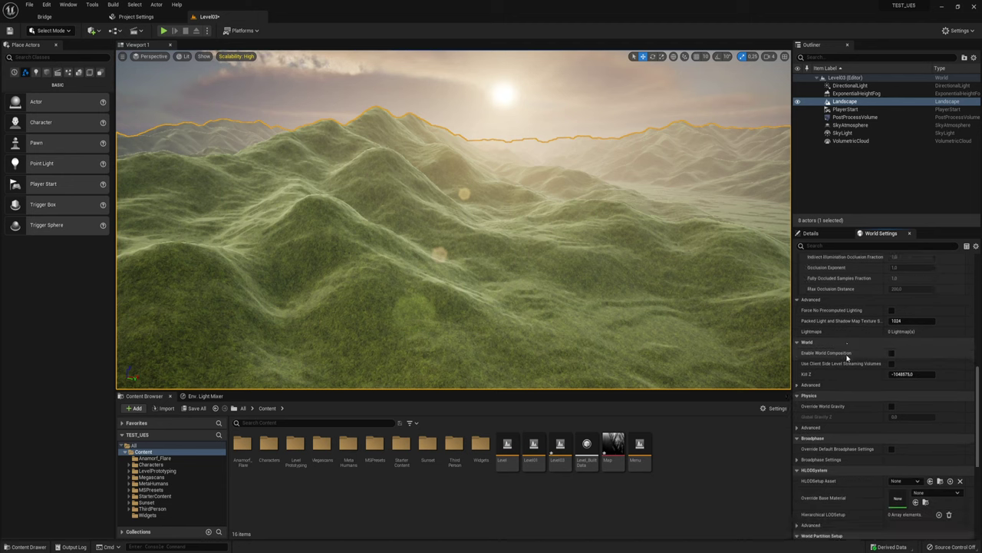
scroll(848, 349, "down", 1)
scroll(849, 343, "down", 1)
scroll(850, 339, "down", 2)
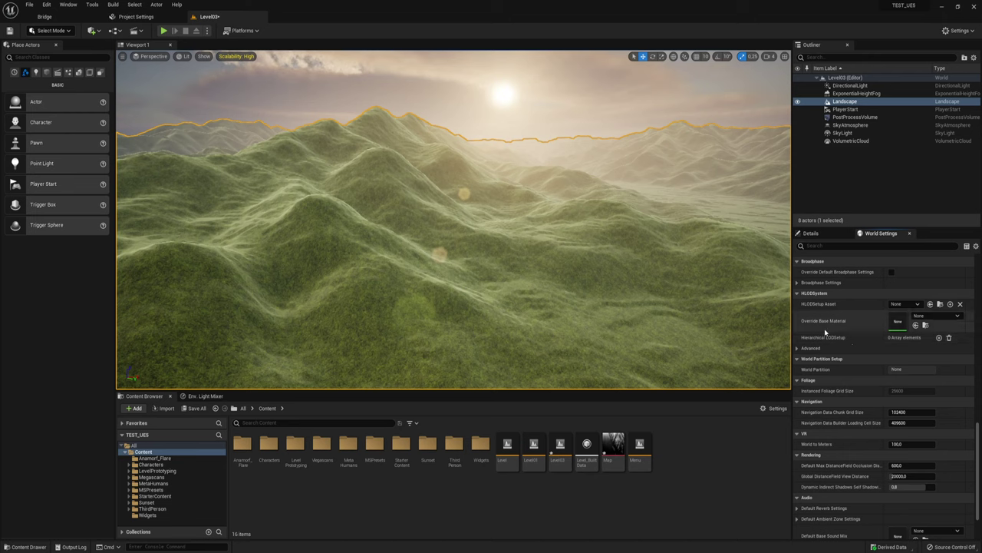
scroll(822, 365, "down", 1)
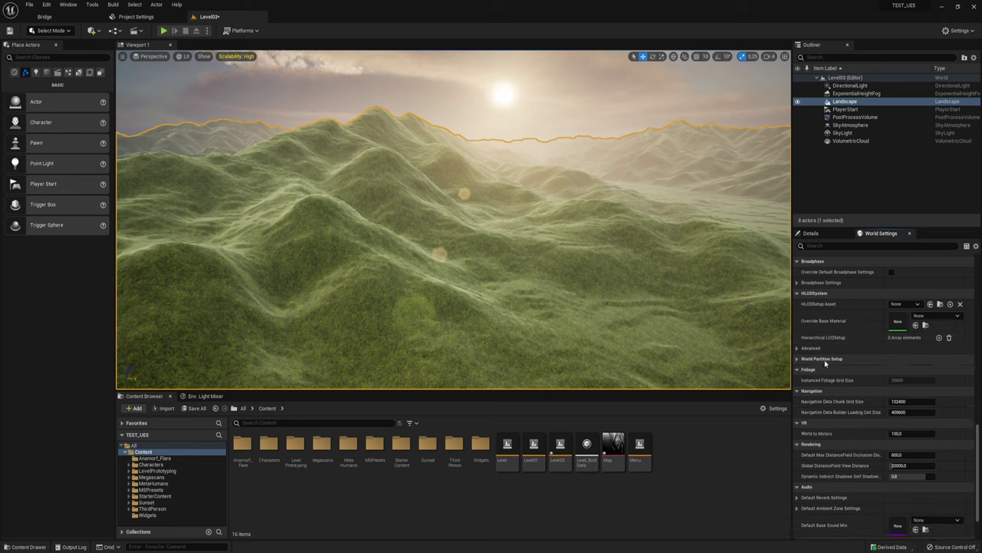
scroll(798, 363, "up", 1)
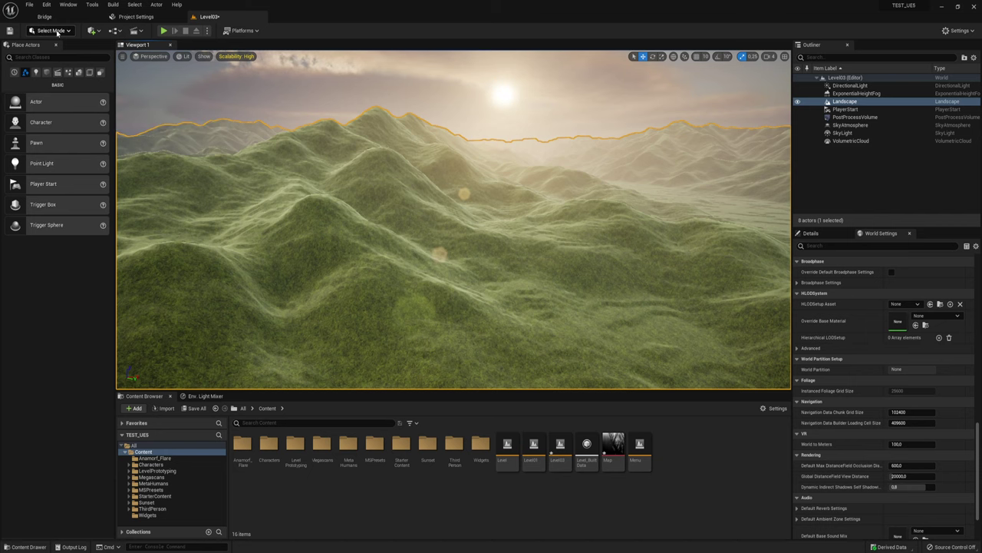
mouse_move(439, 202)
right_mouse_down()
mouse_move(406, 373)
mouse_move(508, 216)
mouse_move(614, 222)
right_mouse_up()
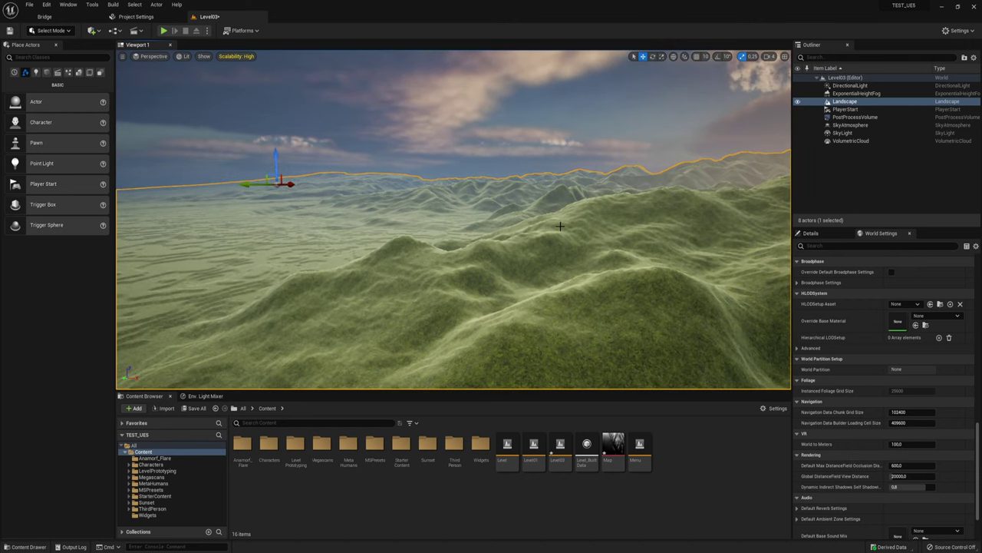